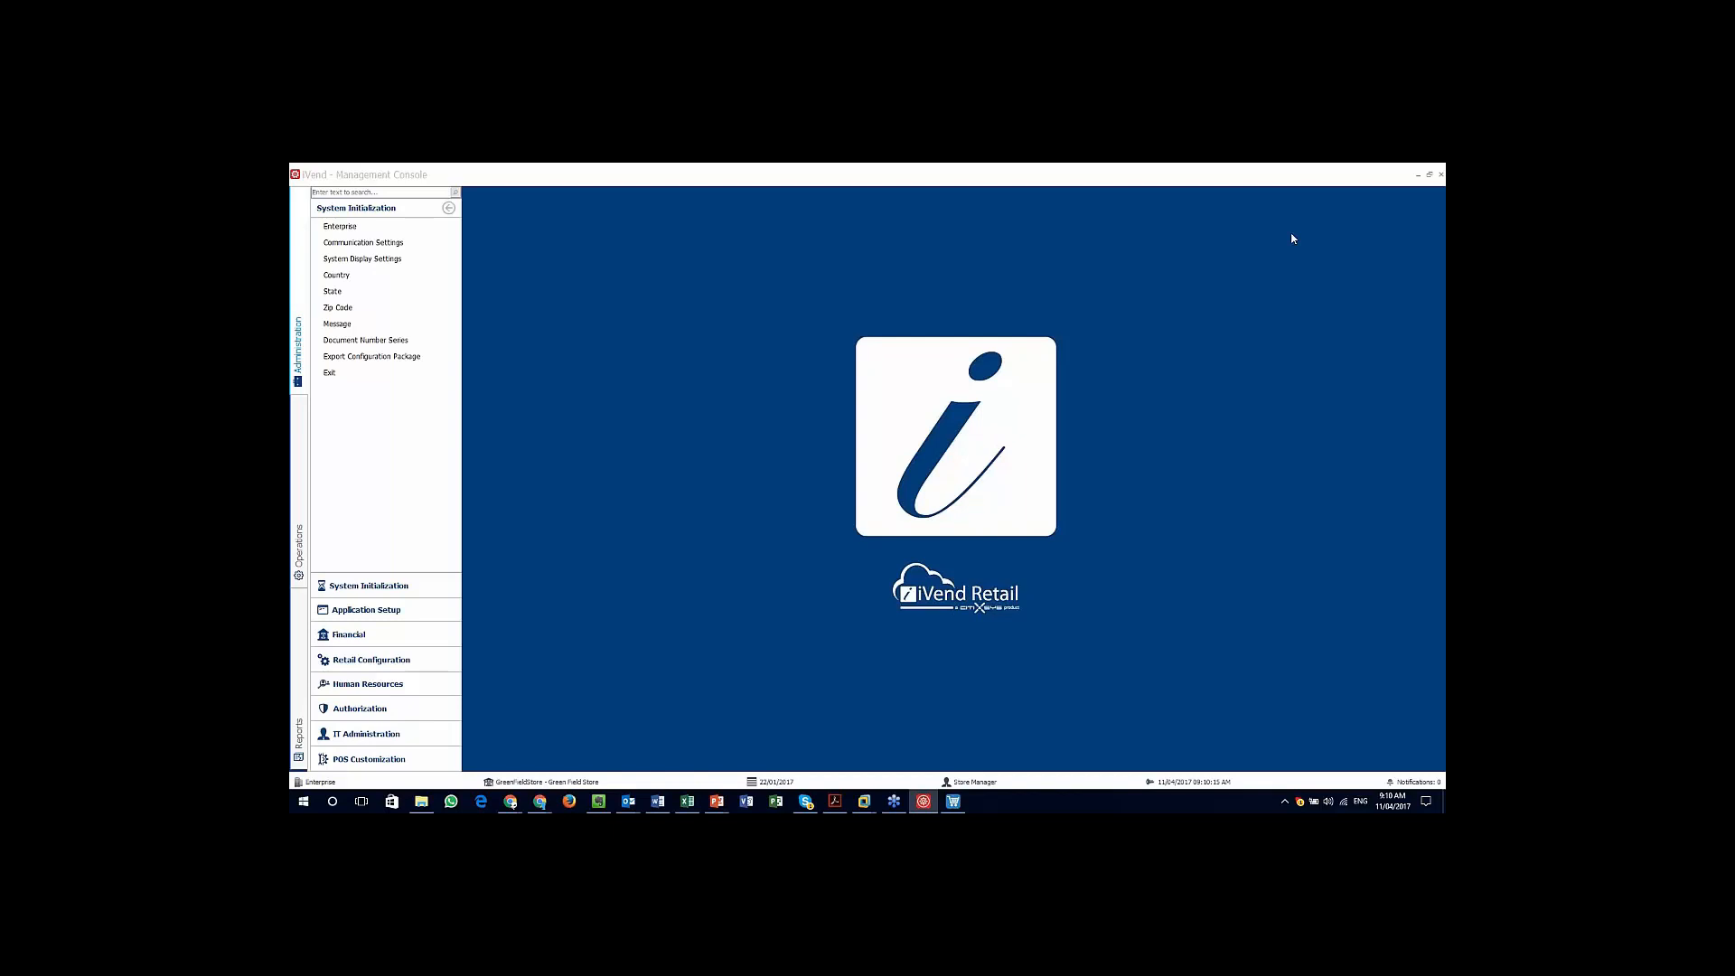
Step: Open the ExpenseChit receipt print format in Retail Configuration to view its definition, and close it without changes
left_click(371, 660)
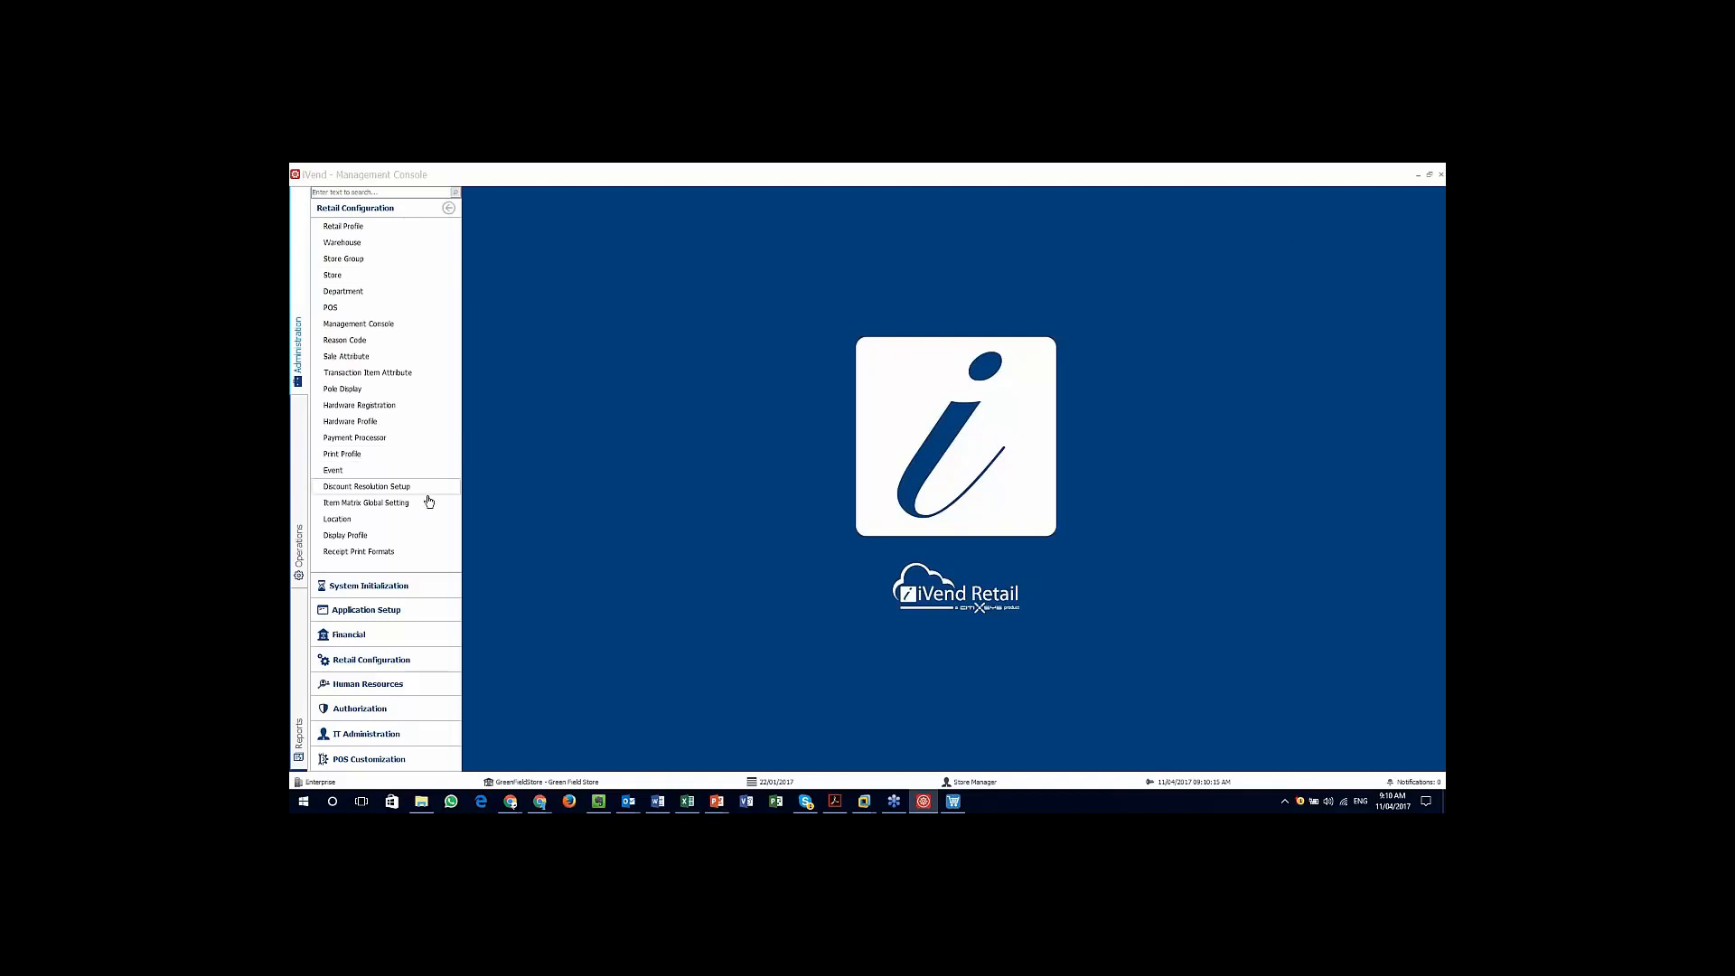
left_click(387, 557)
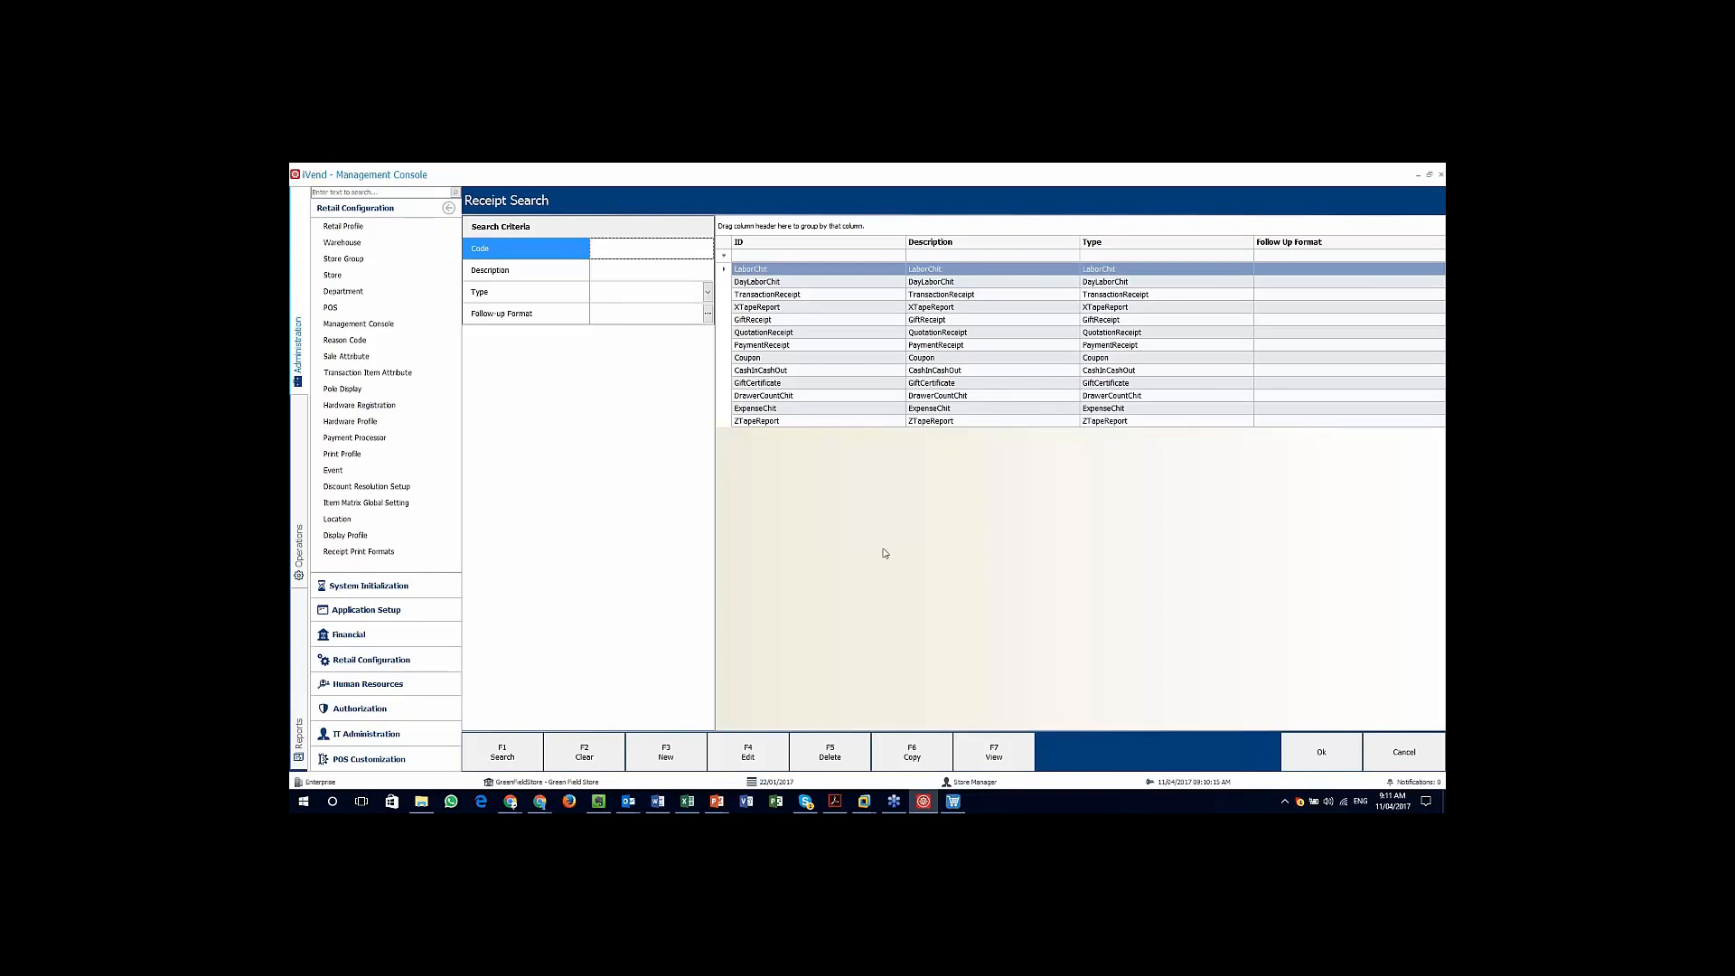
left_click(866, 409)
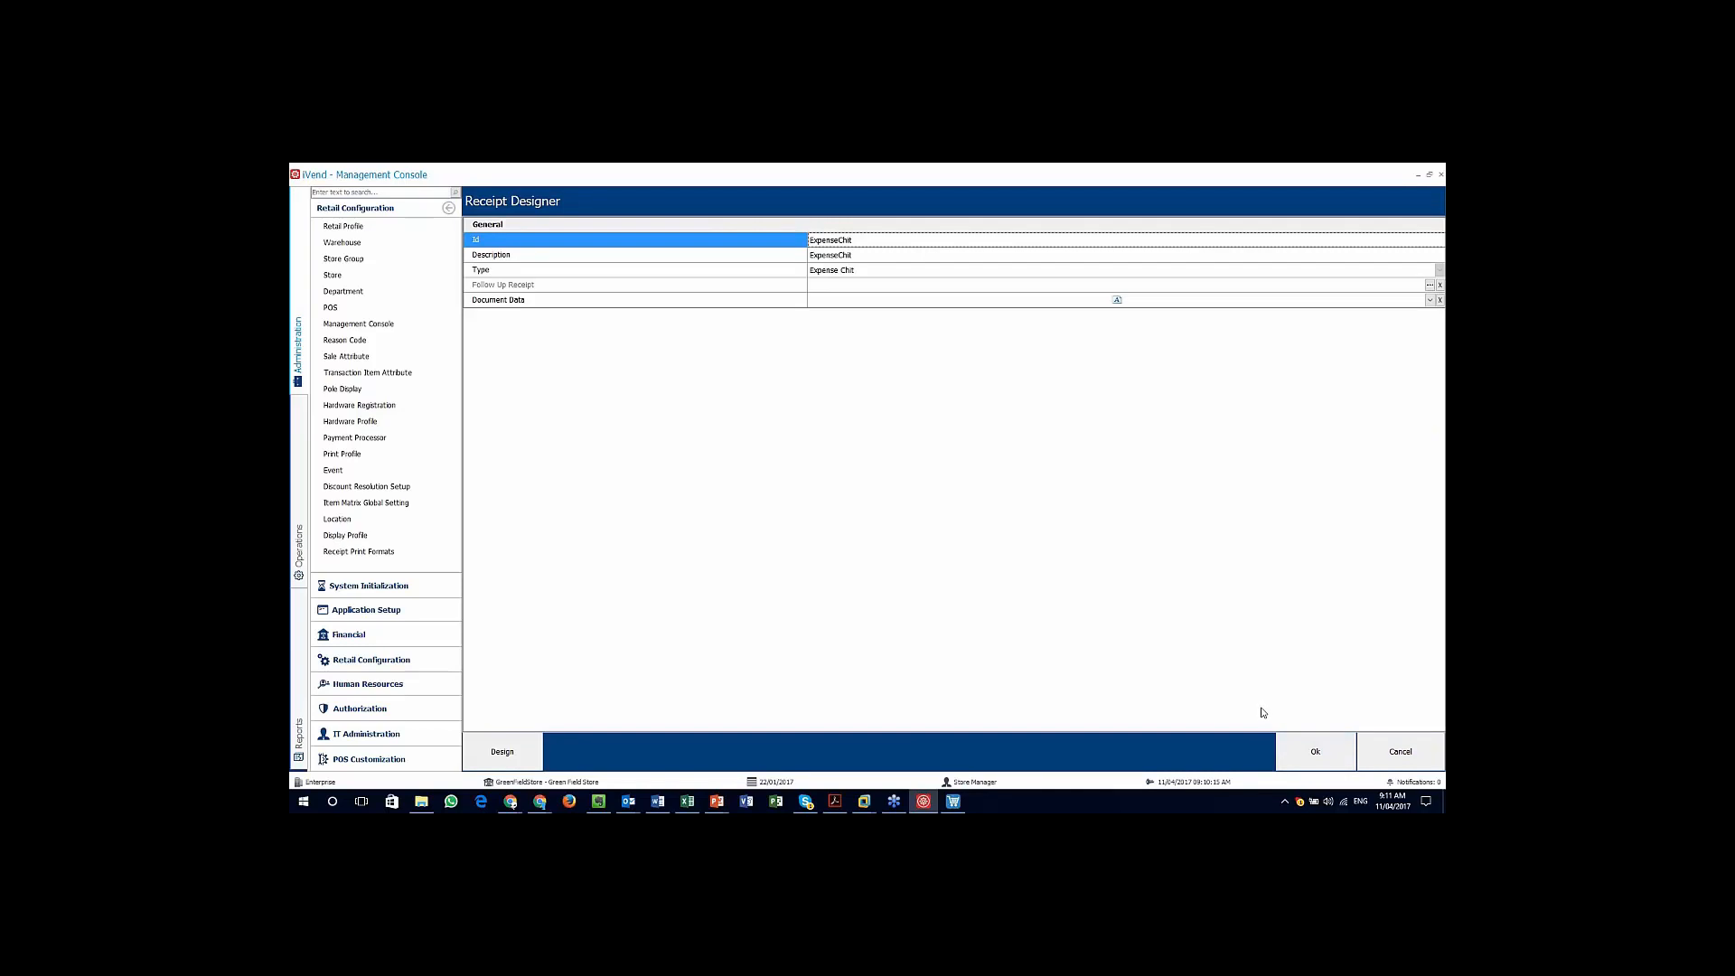
left_click(1400, 751)
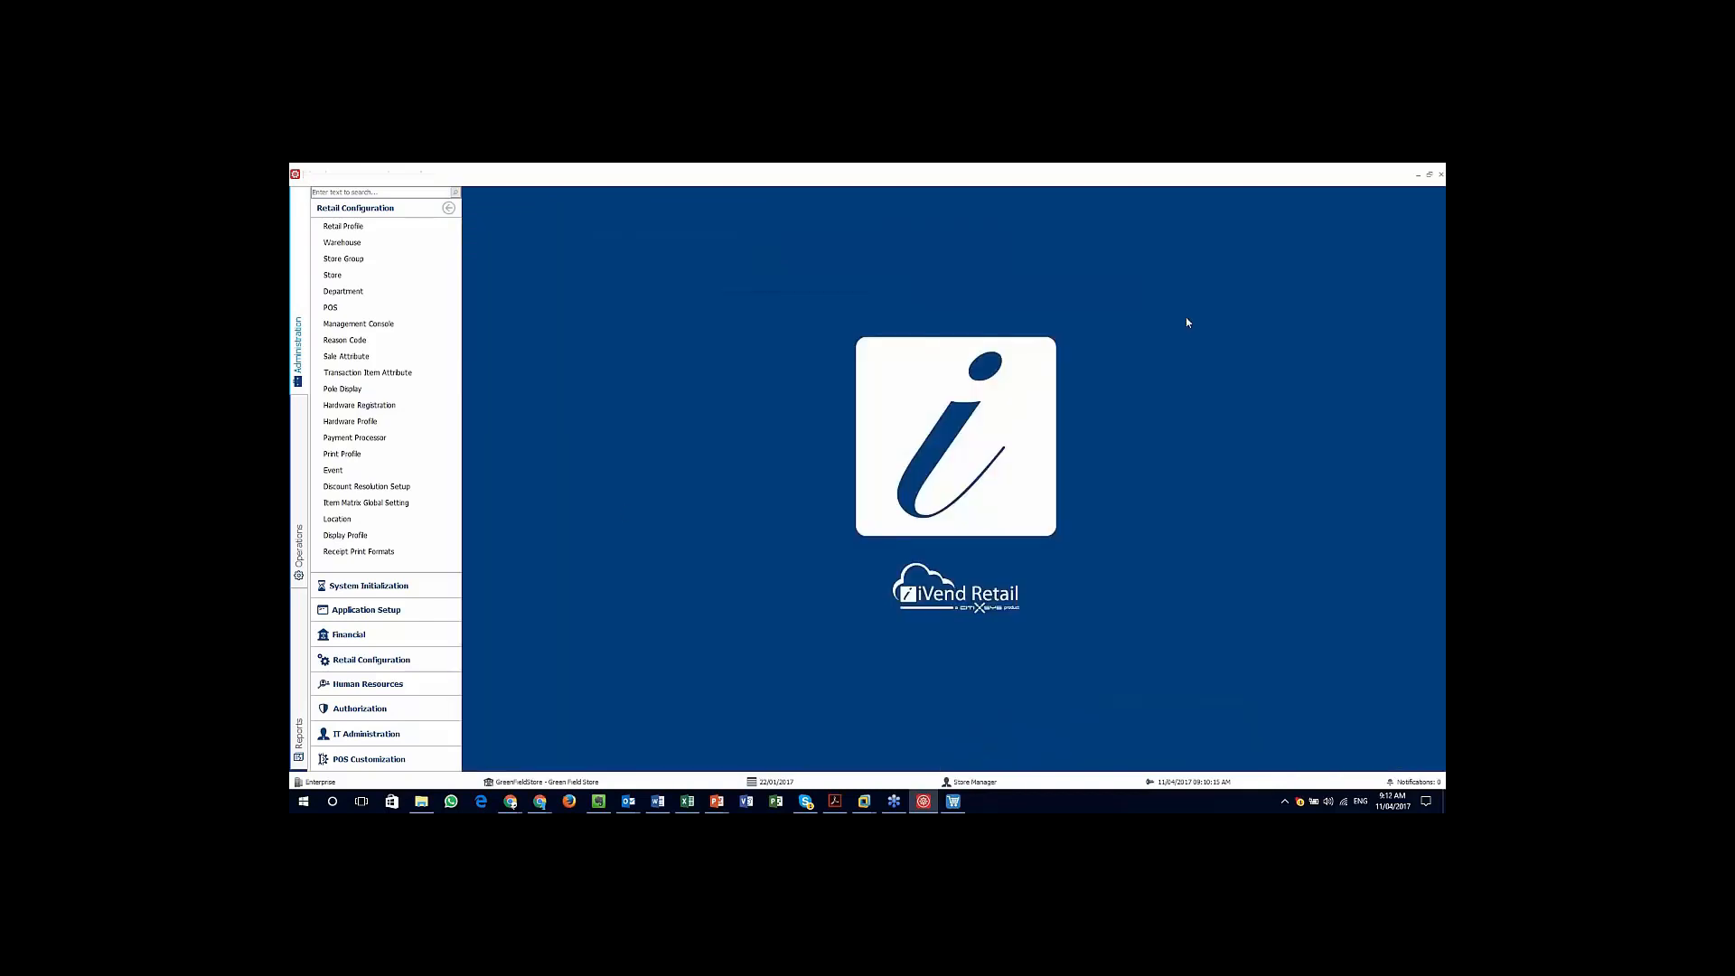
Step: Search the customer records by Email Id, entering part of the contact's e-mail address
left_click(295, 504)
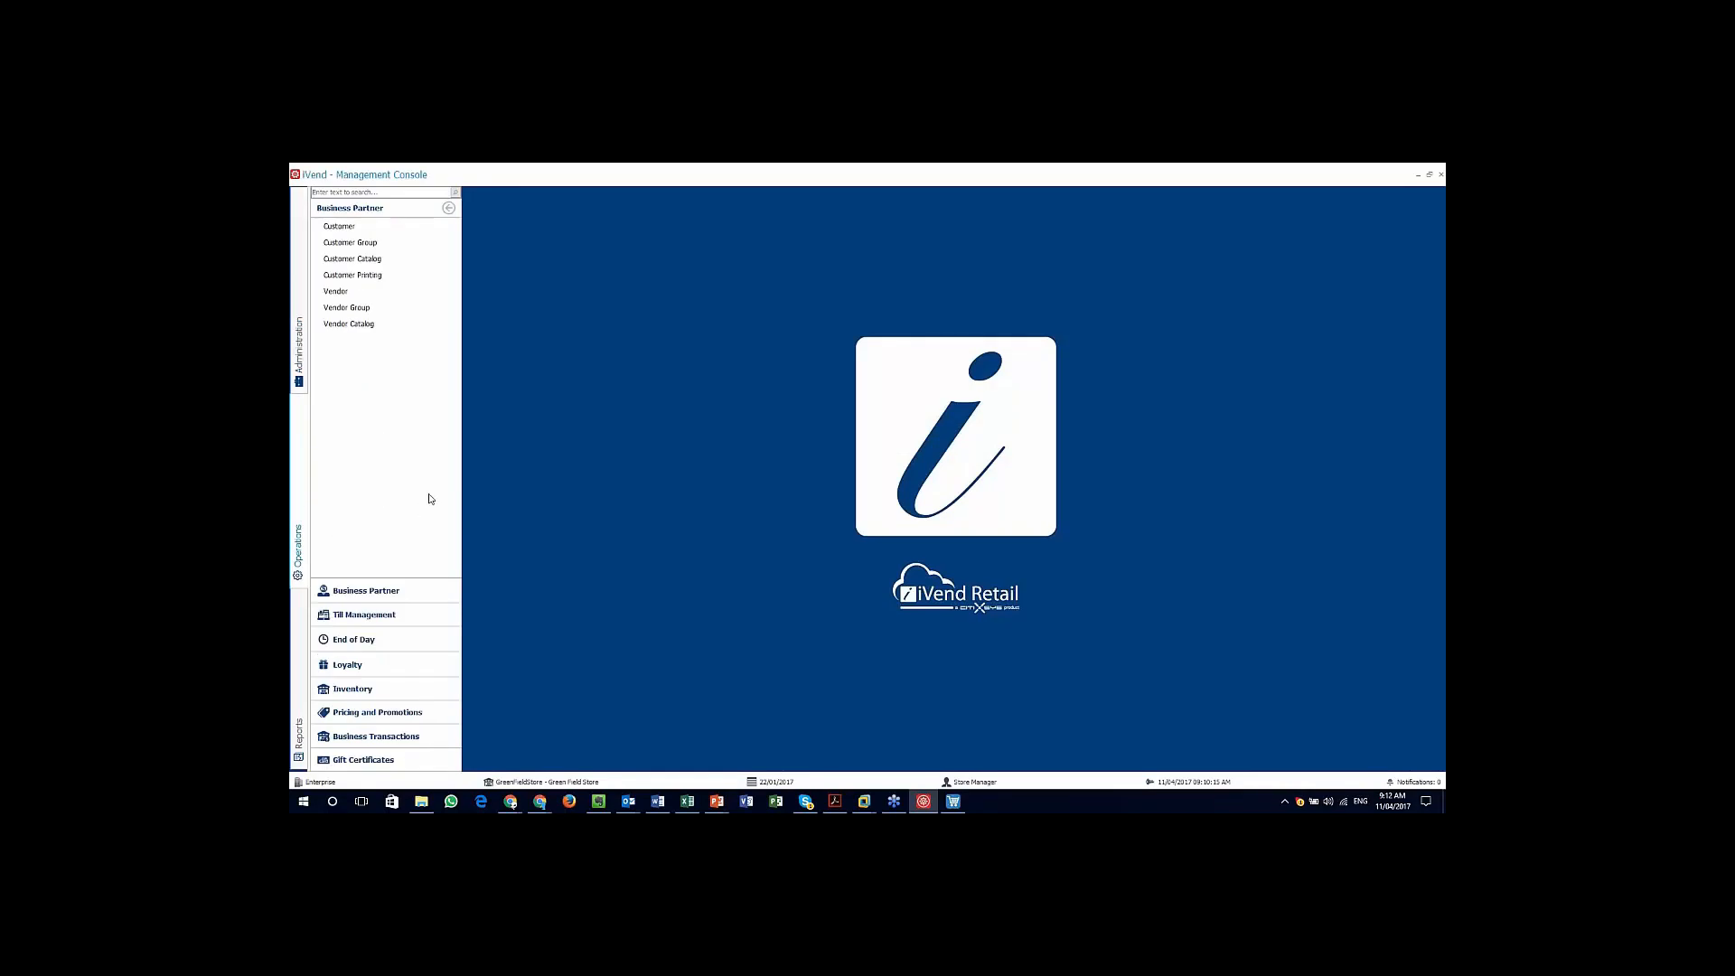
left_click(401, 226)
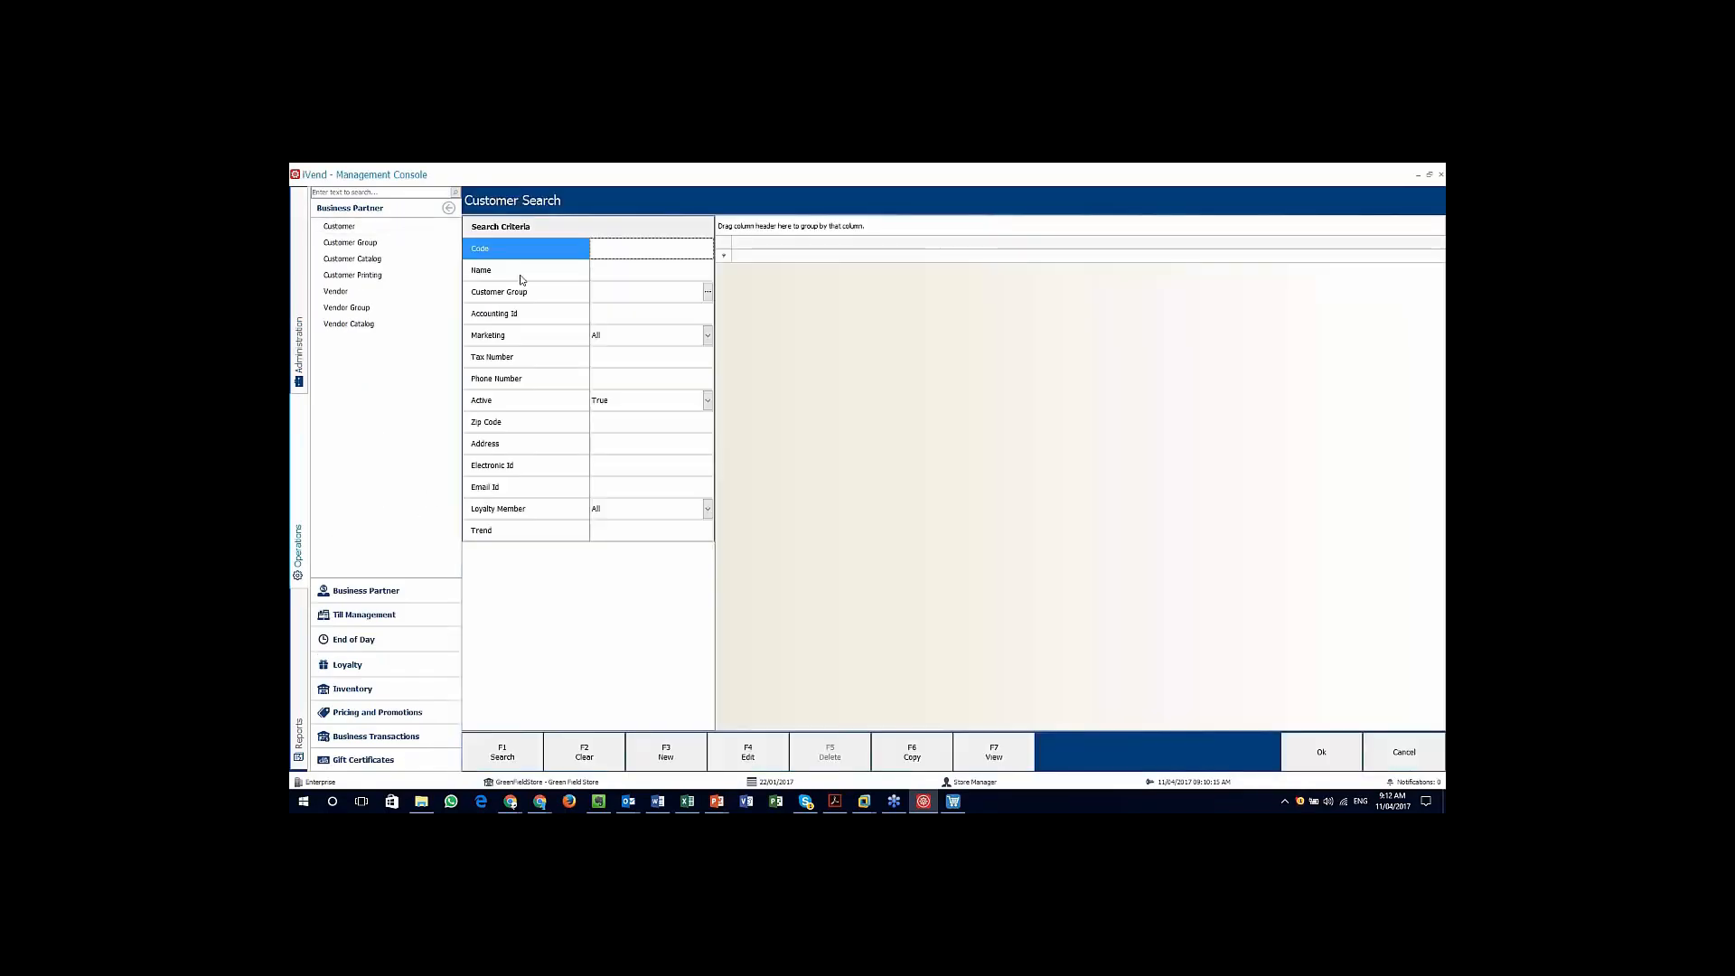
left_click(606, 486)
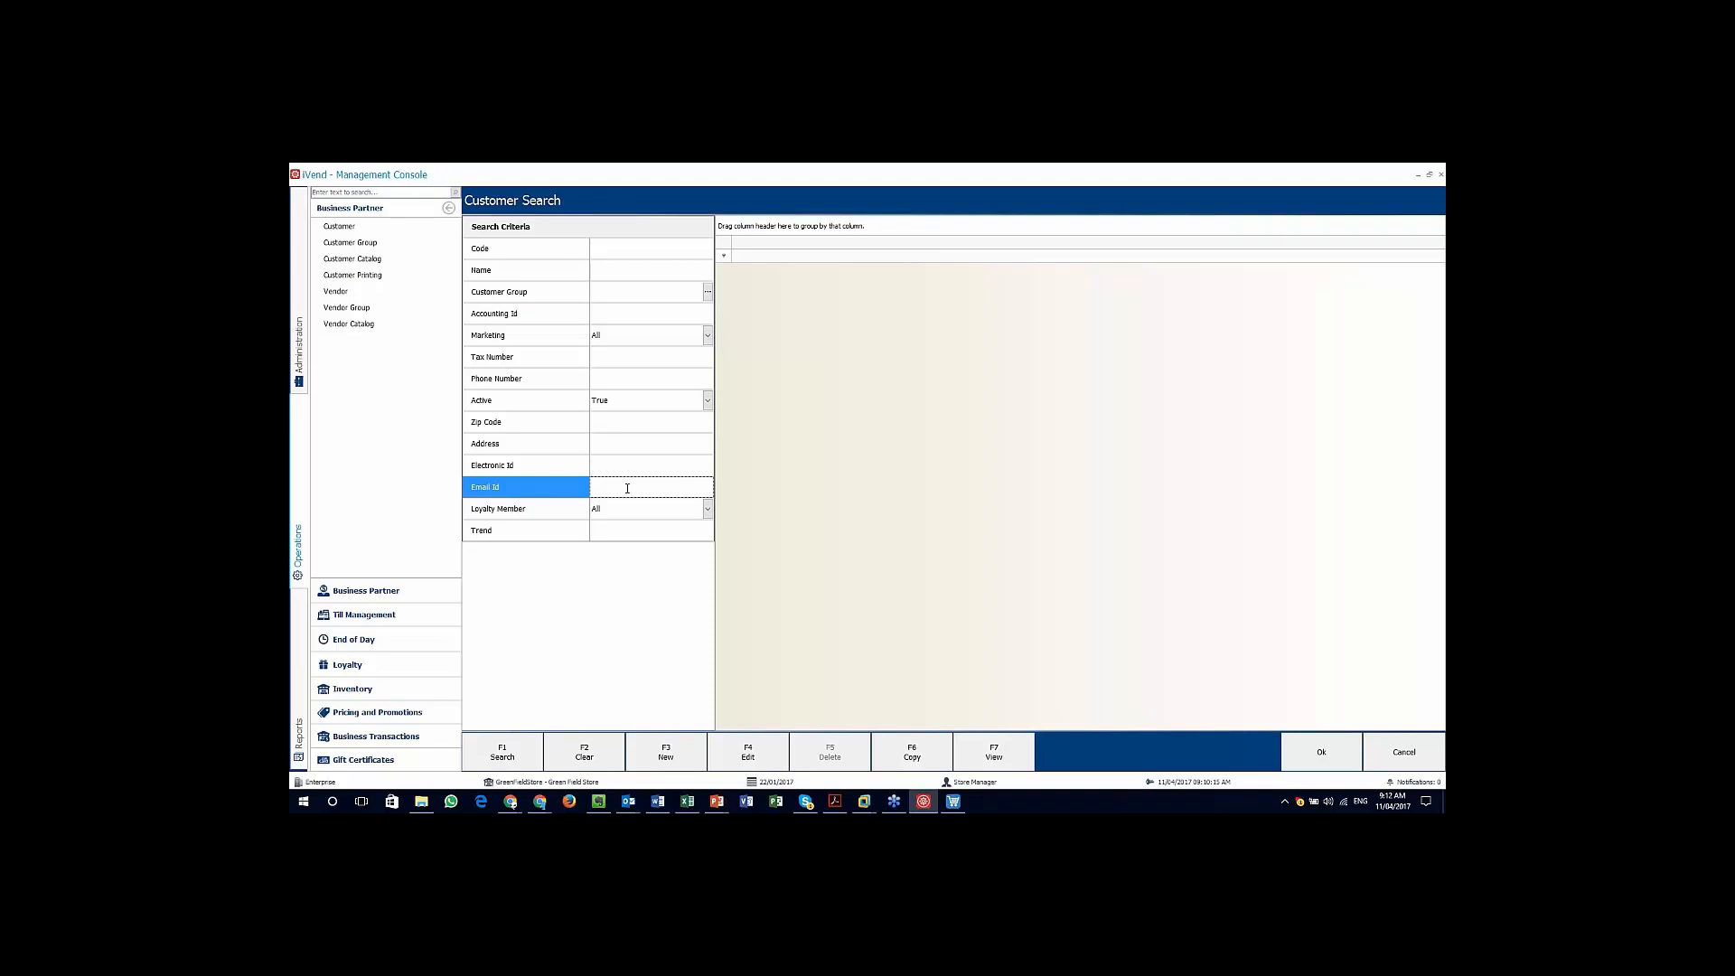
type("keith")
key("Return")
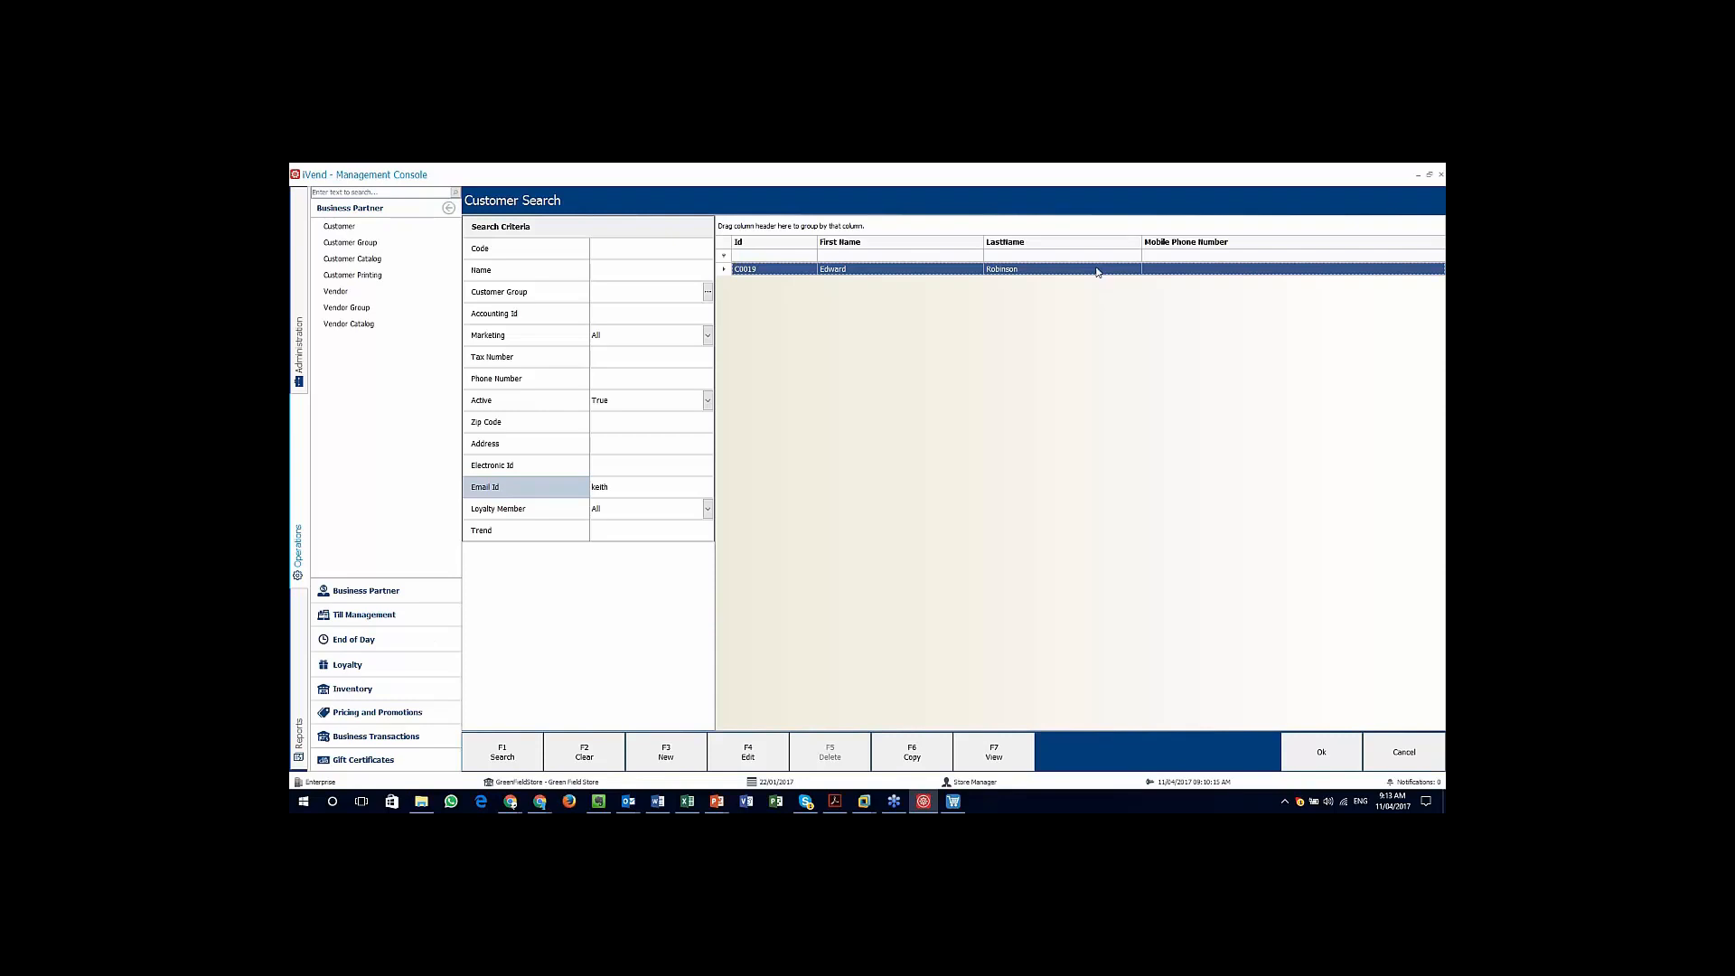
left_click(1308, 244)
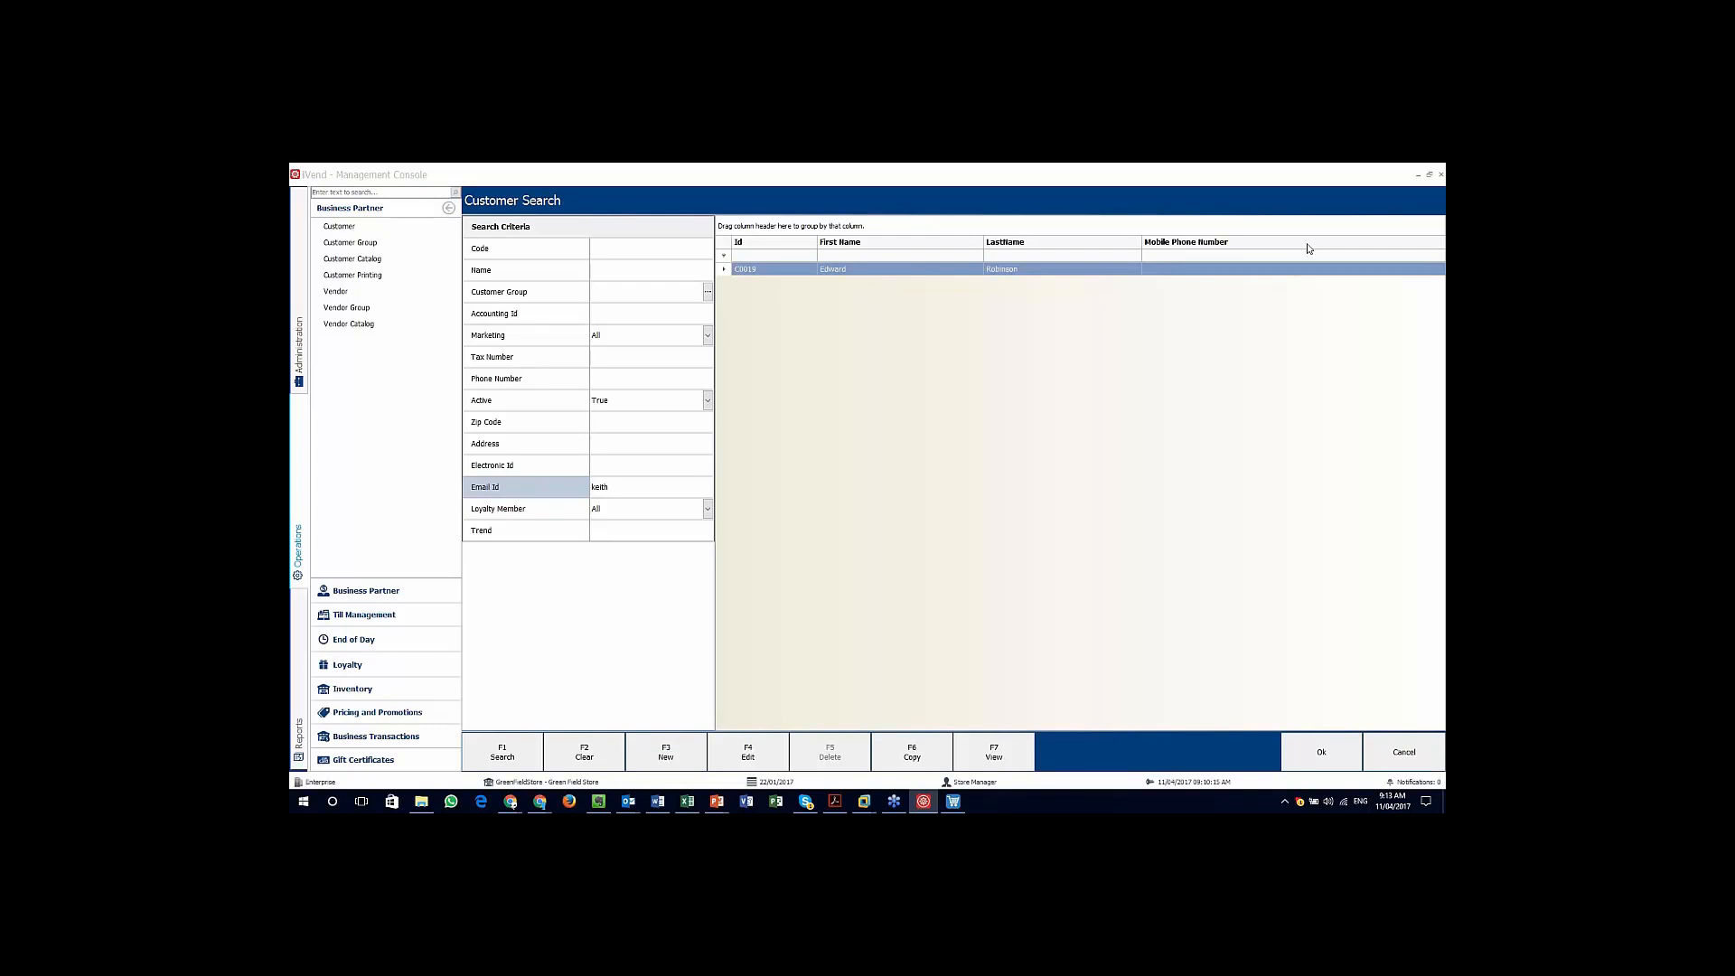
Step: Check the release notes, then examine the timeout and other general settings of the Default Profile retail profile and close it
key("alt+Tab")
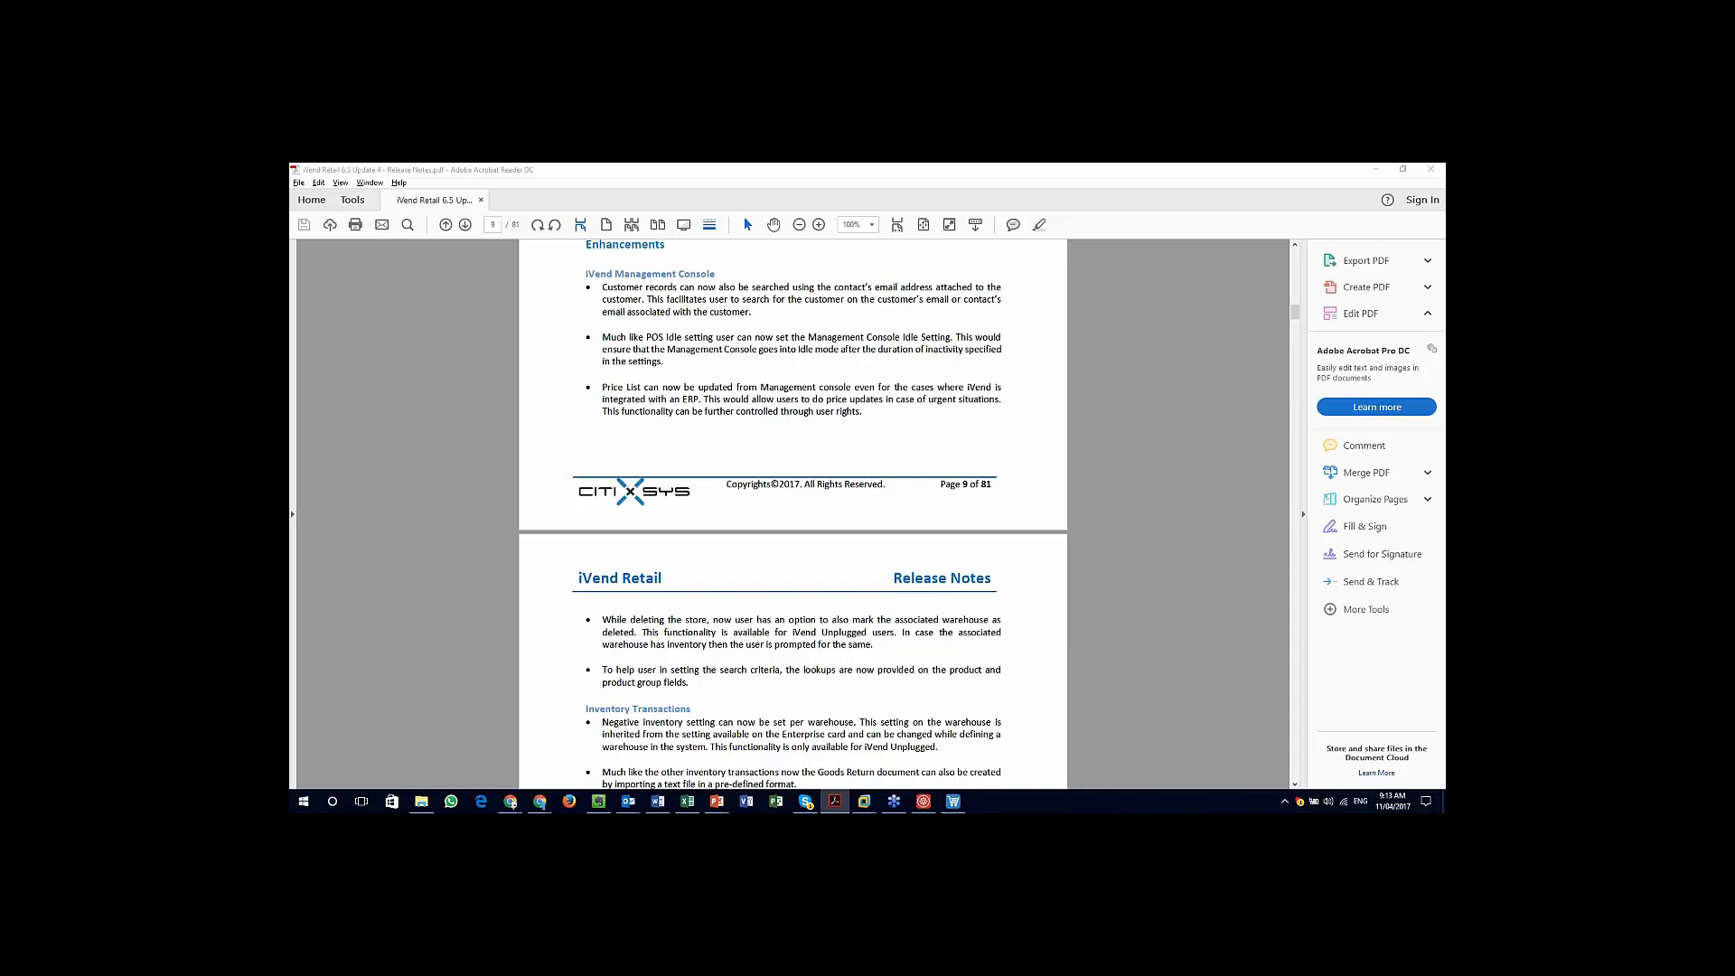
key("alt+Tab")
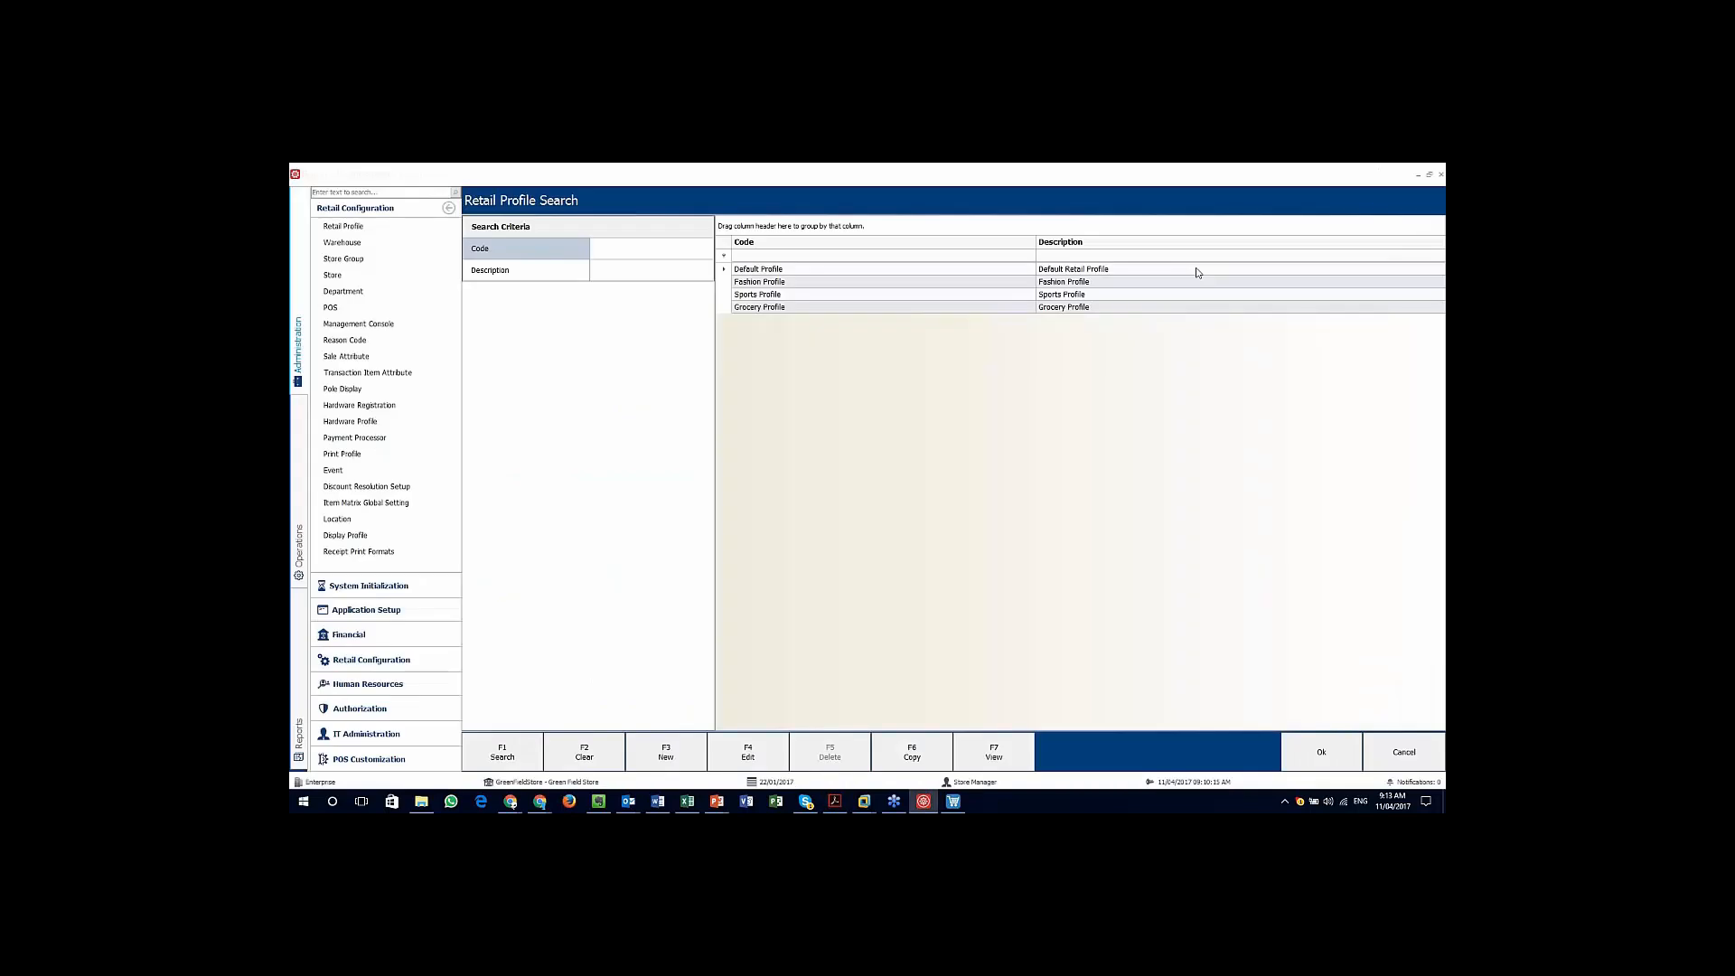
double_click(1084, 269)
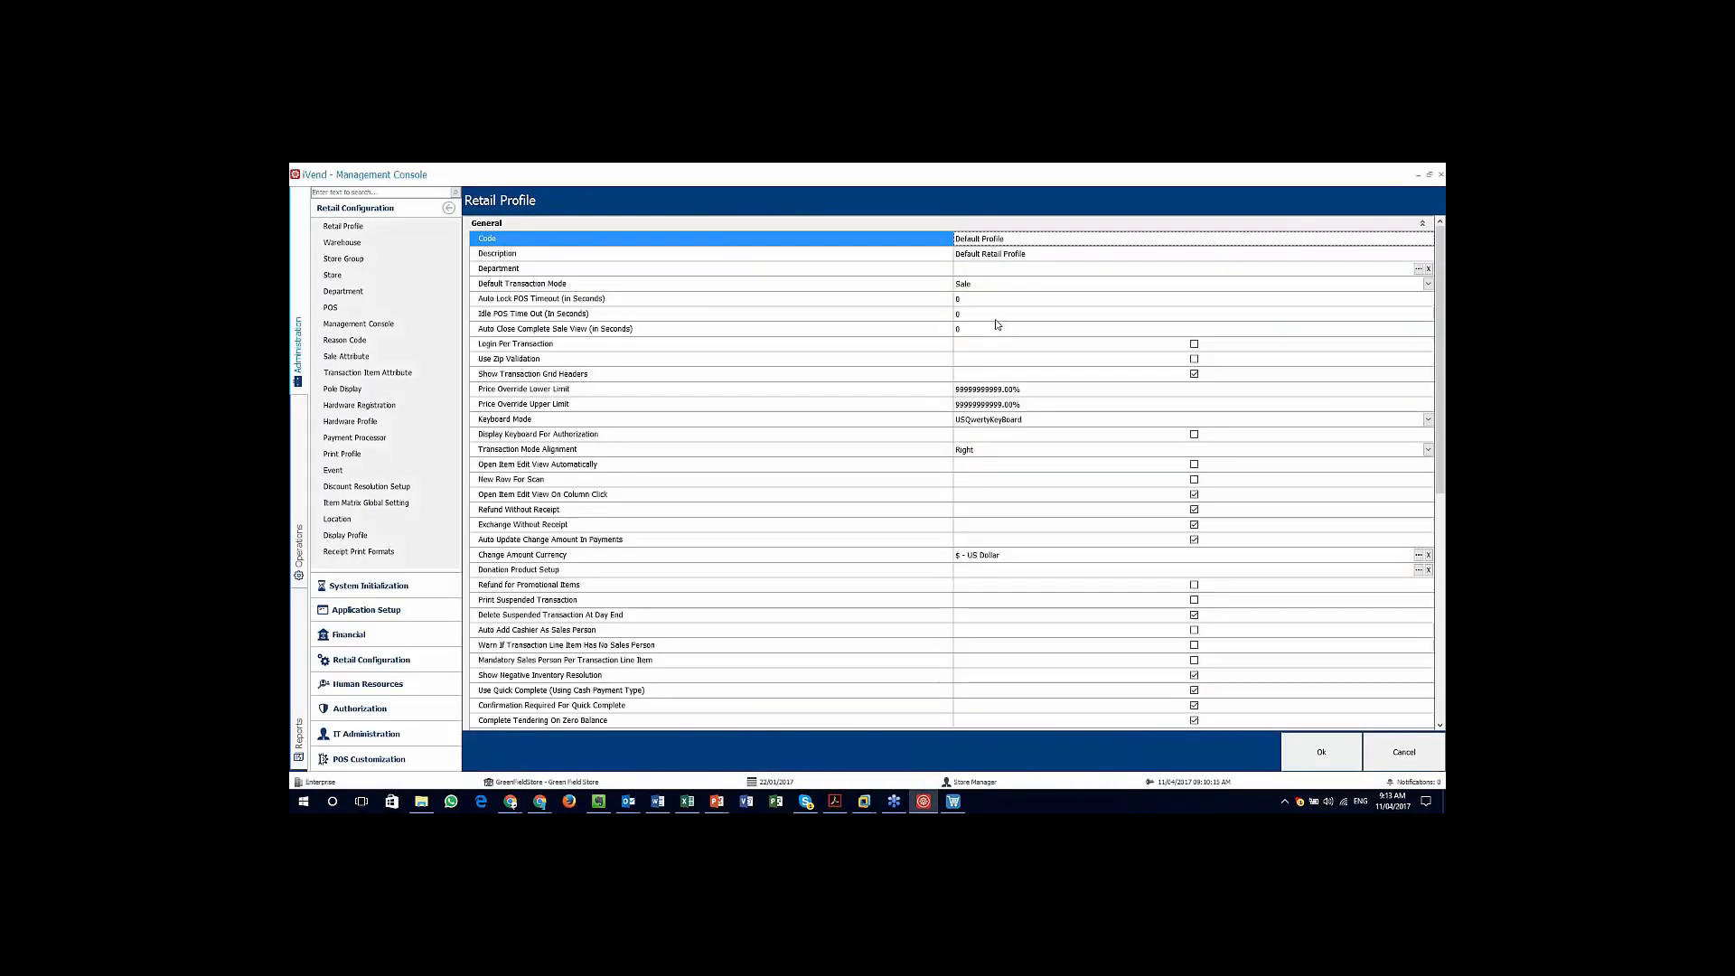
left_click(945, 301)
left_click(943, 317)
left_click(941, 331)
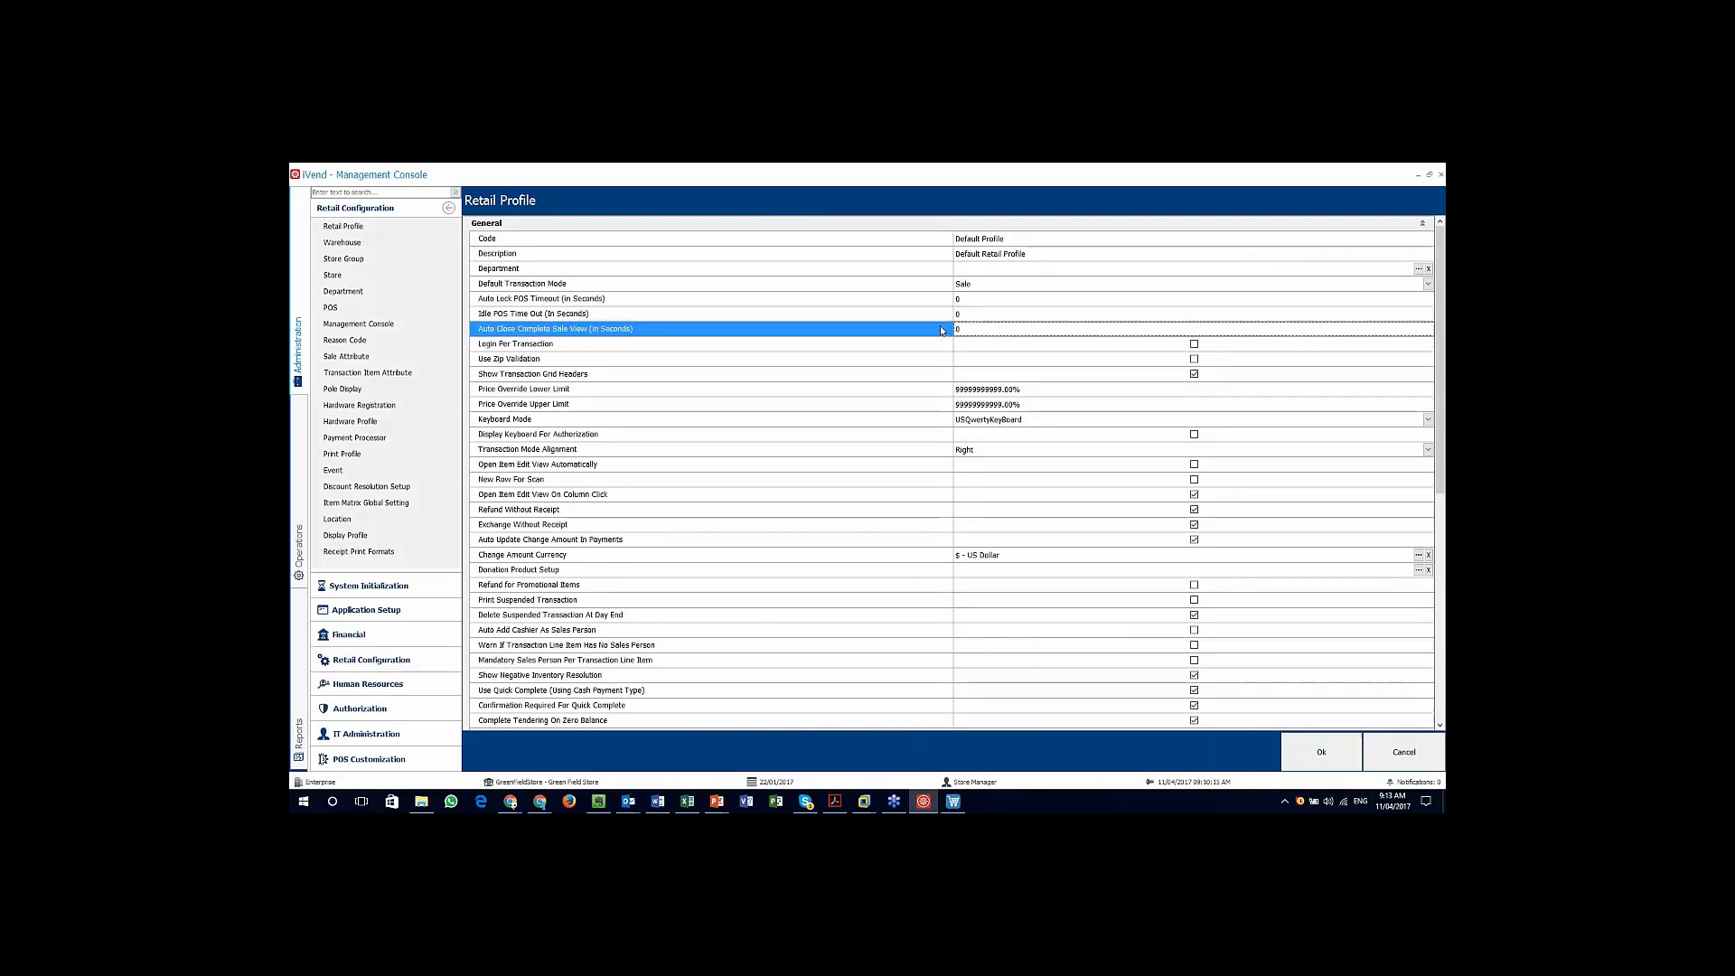
left_click(940, 320)
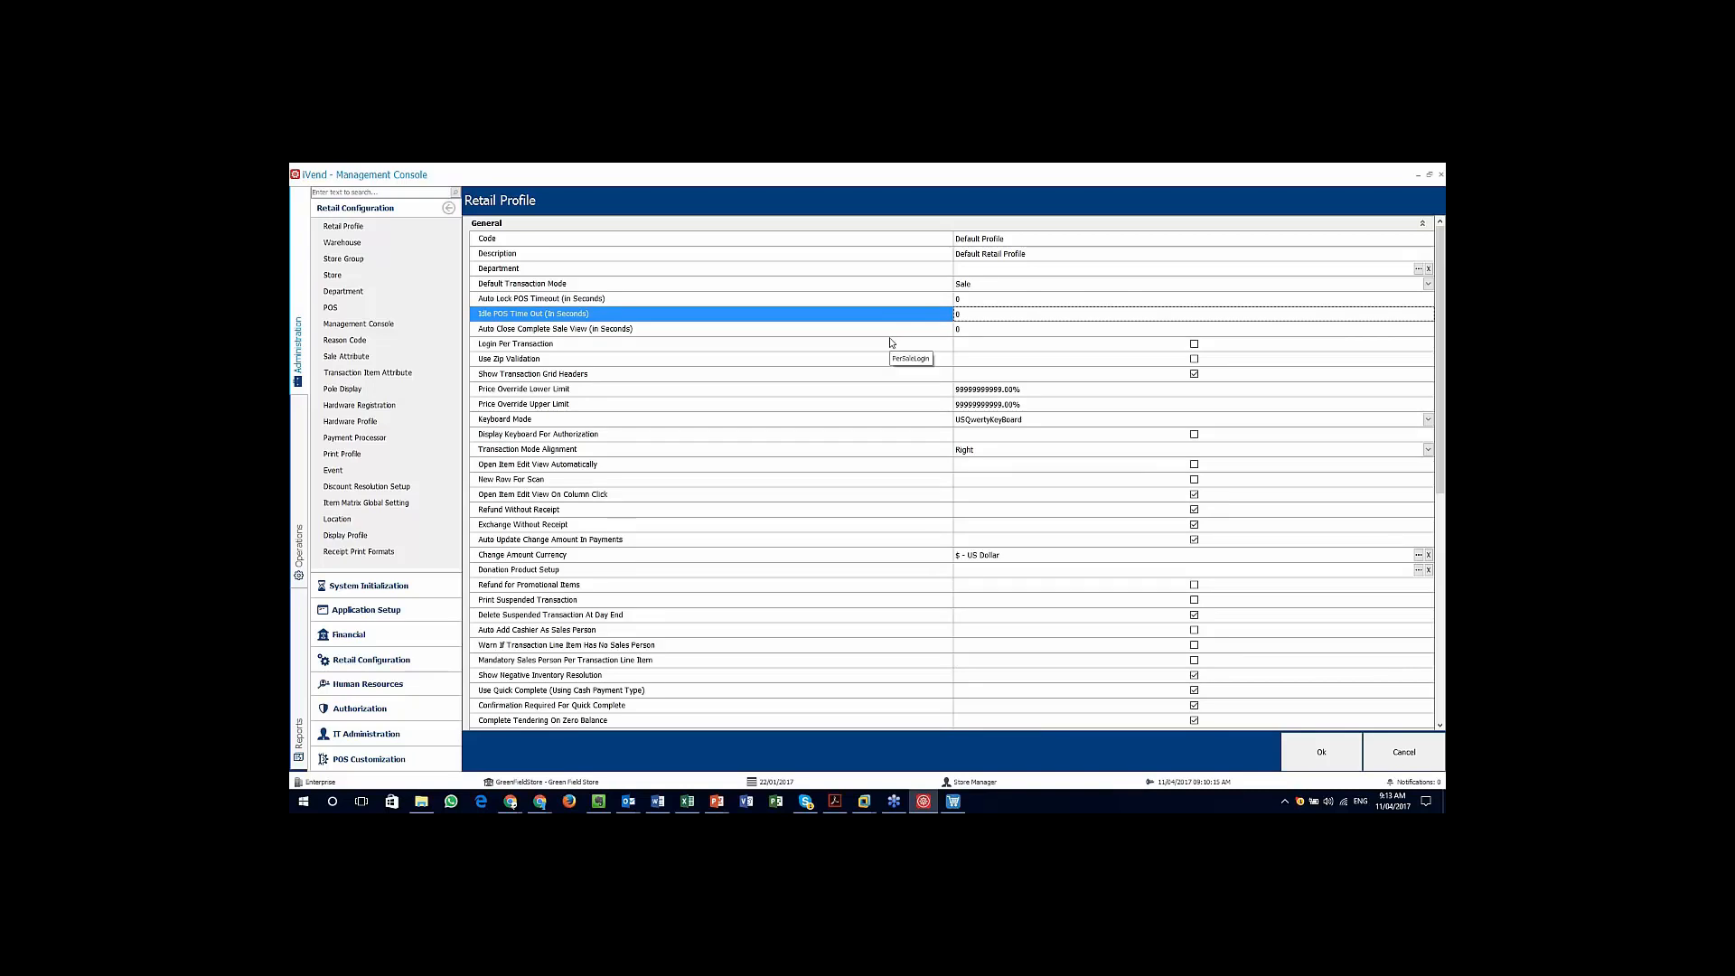
scroll(891, 341, "down", 4)
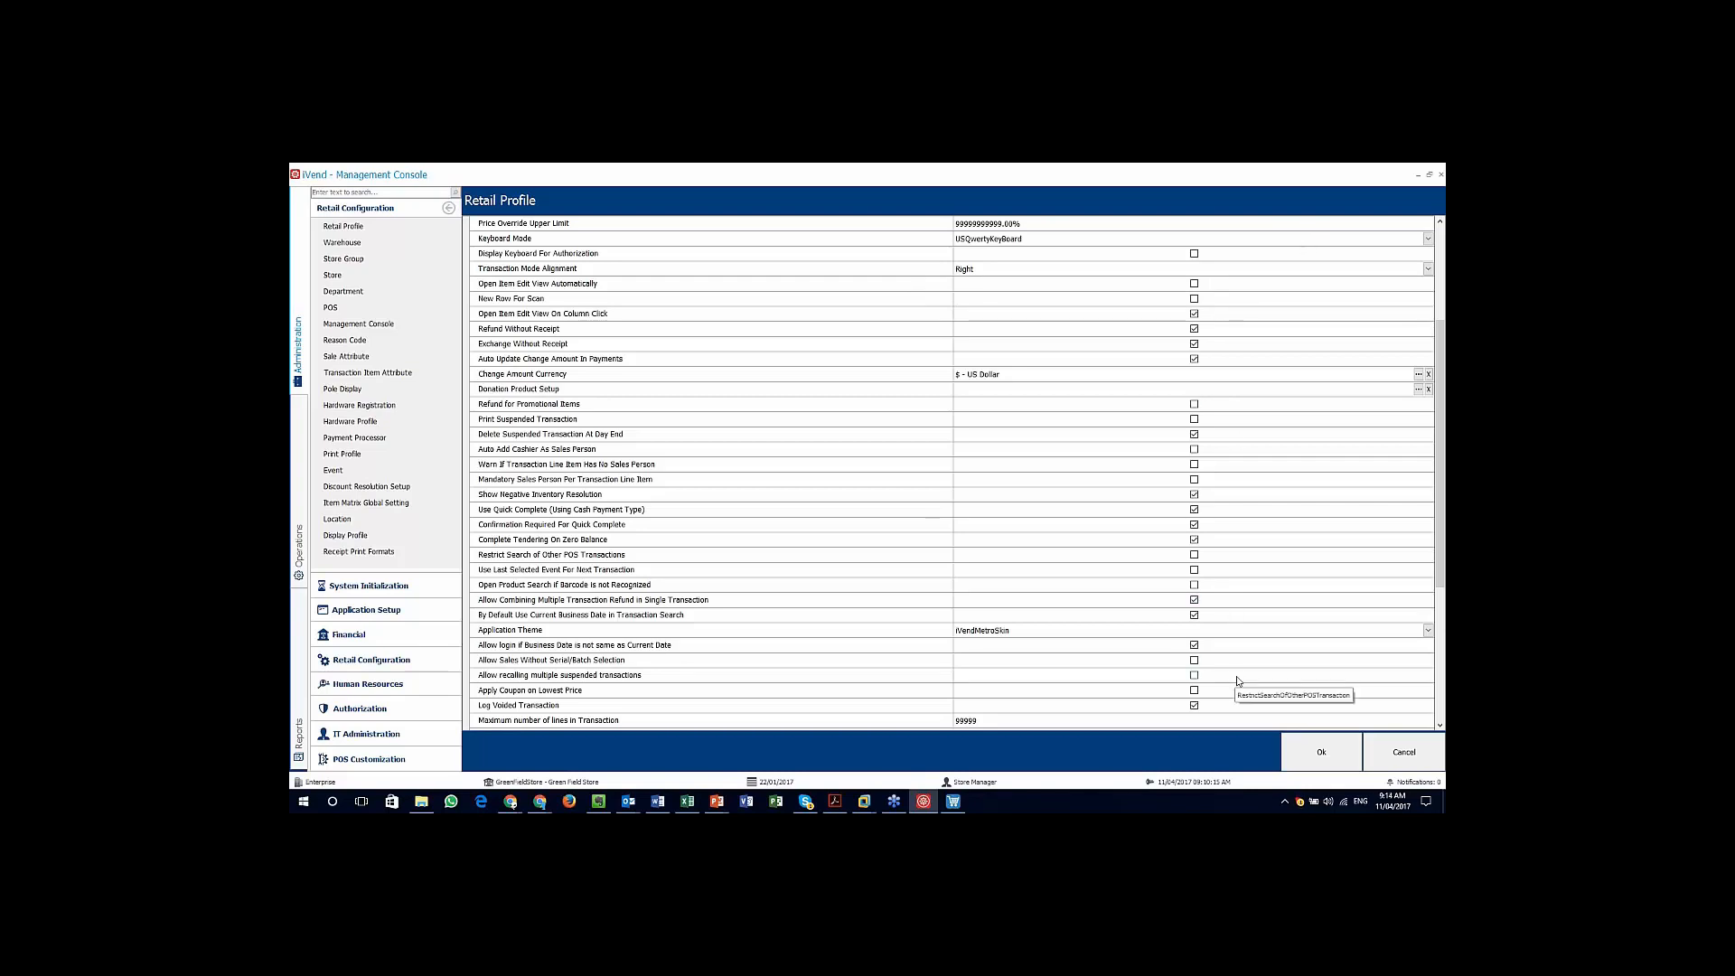
left_click(1397, 753)
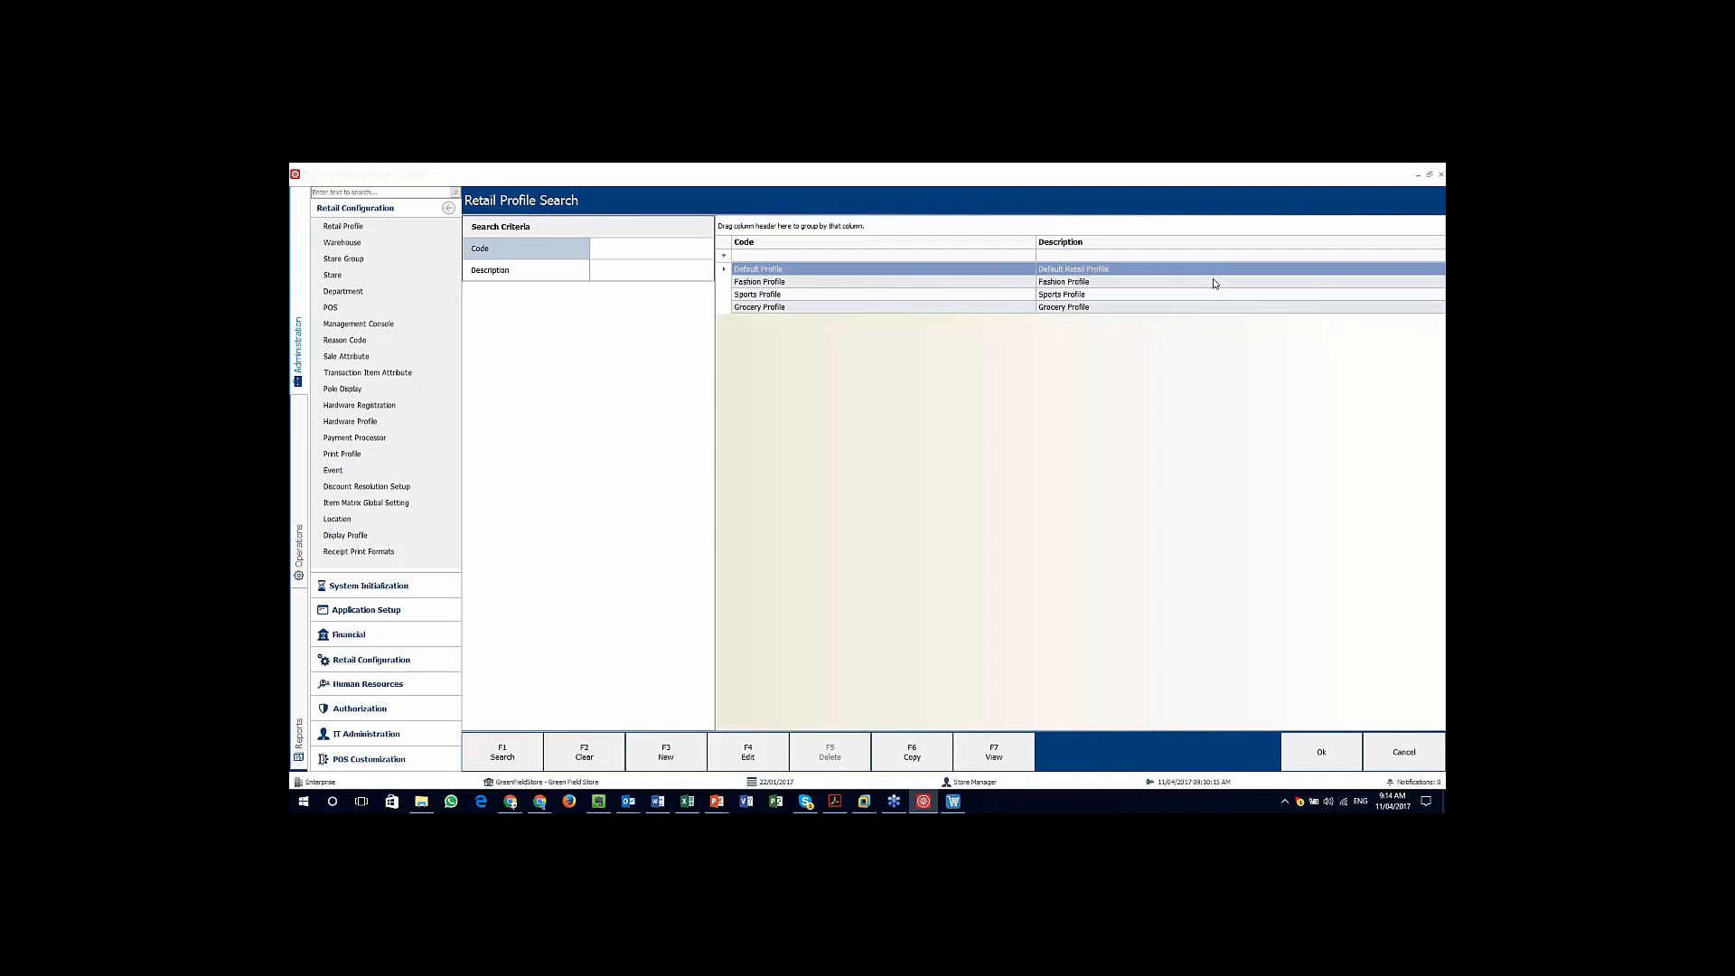
key("Escape")
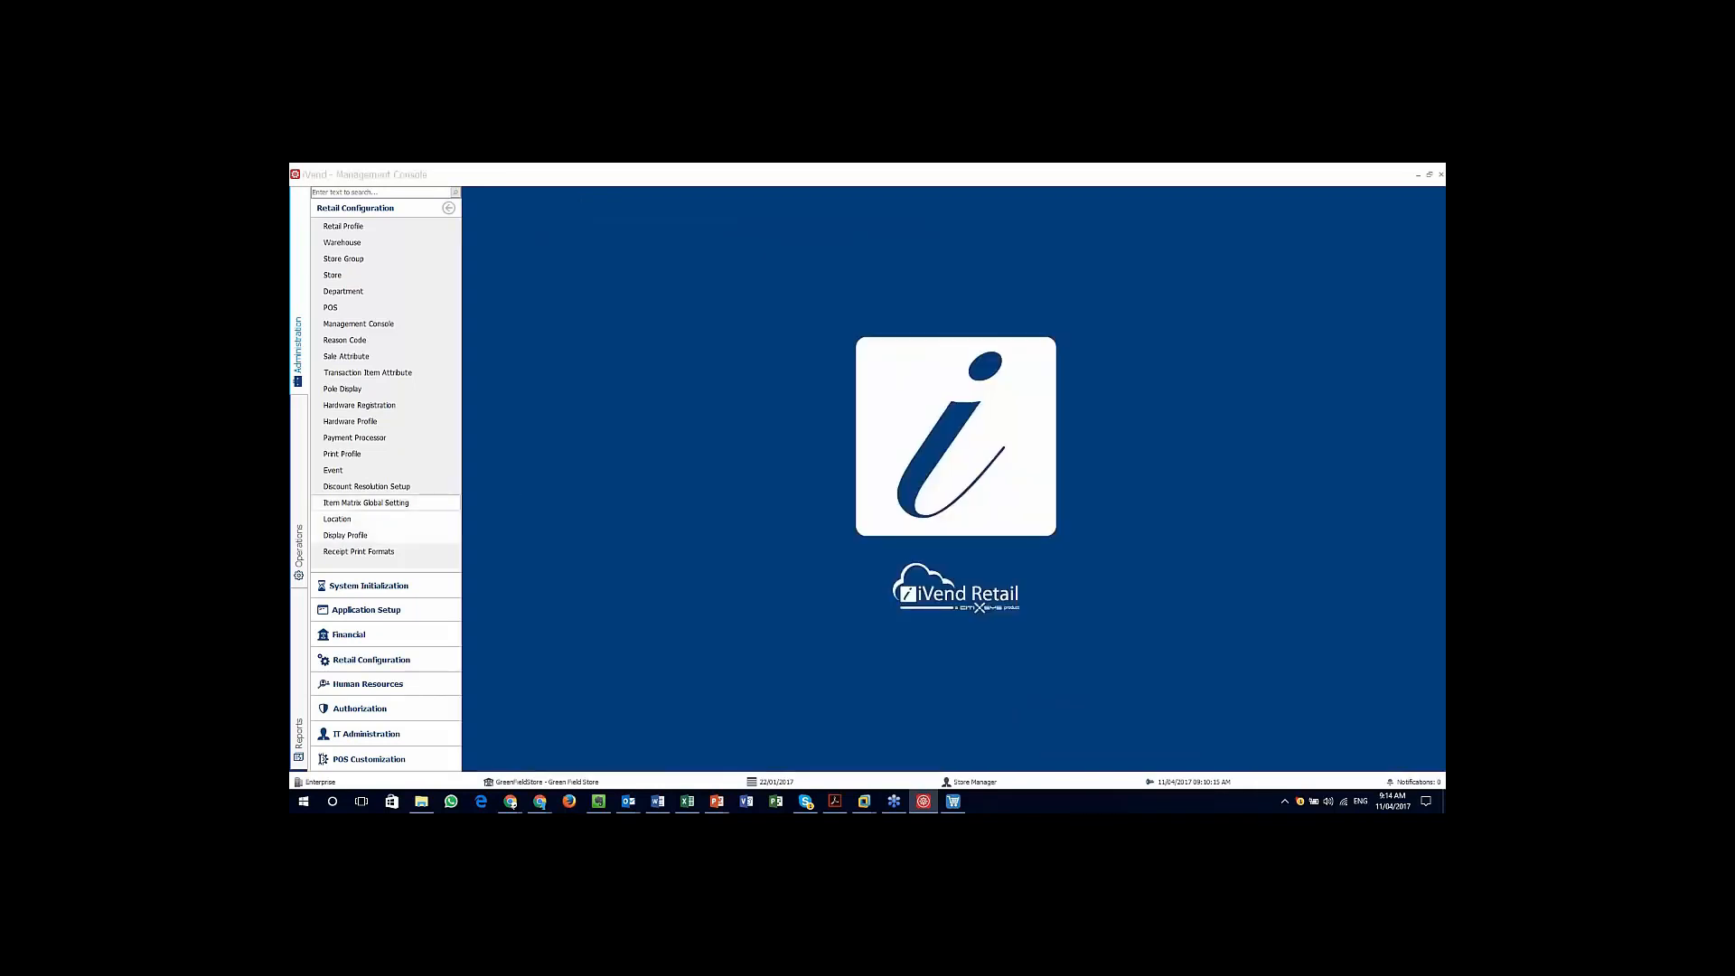
Step: Open Price List 01 under Pricing and Promotions to view its product prices
left_click(298, 547)
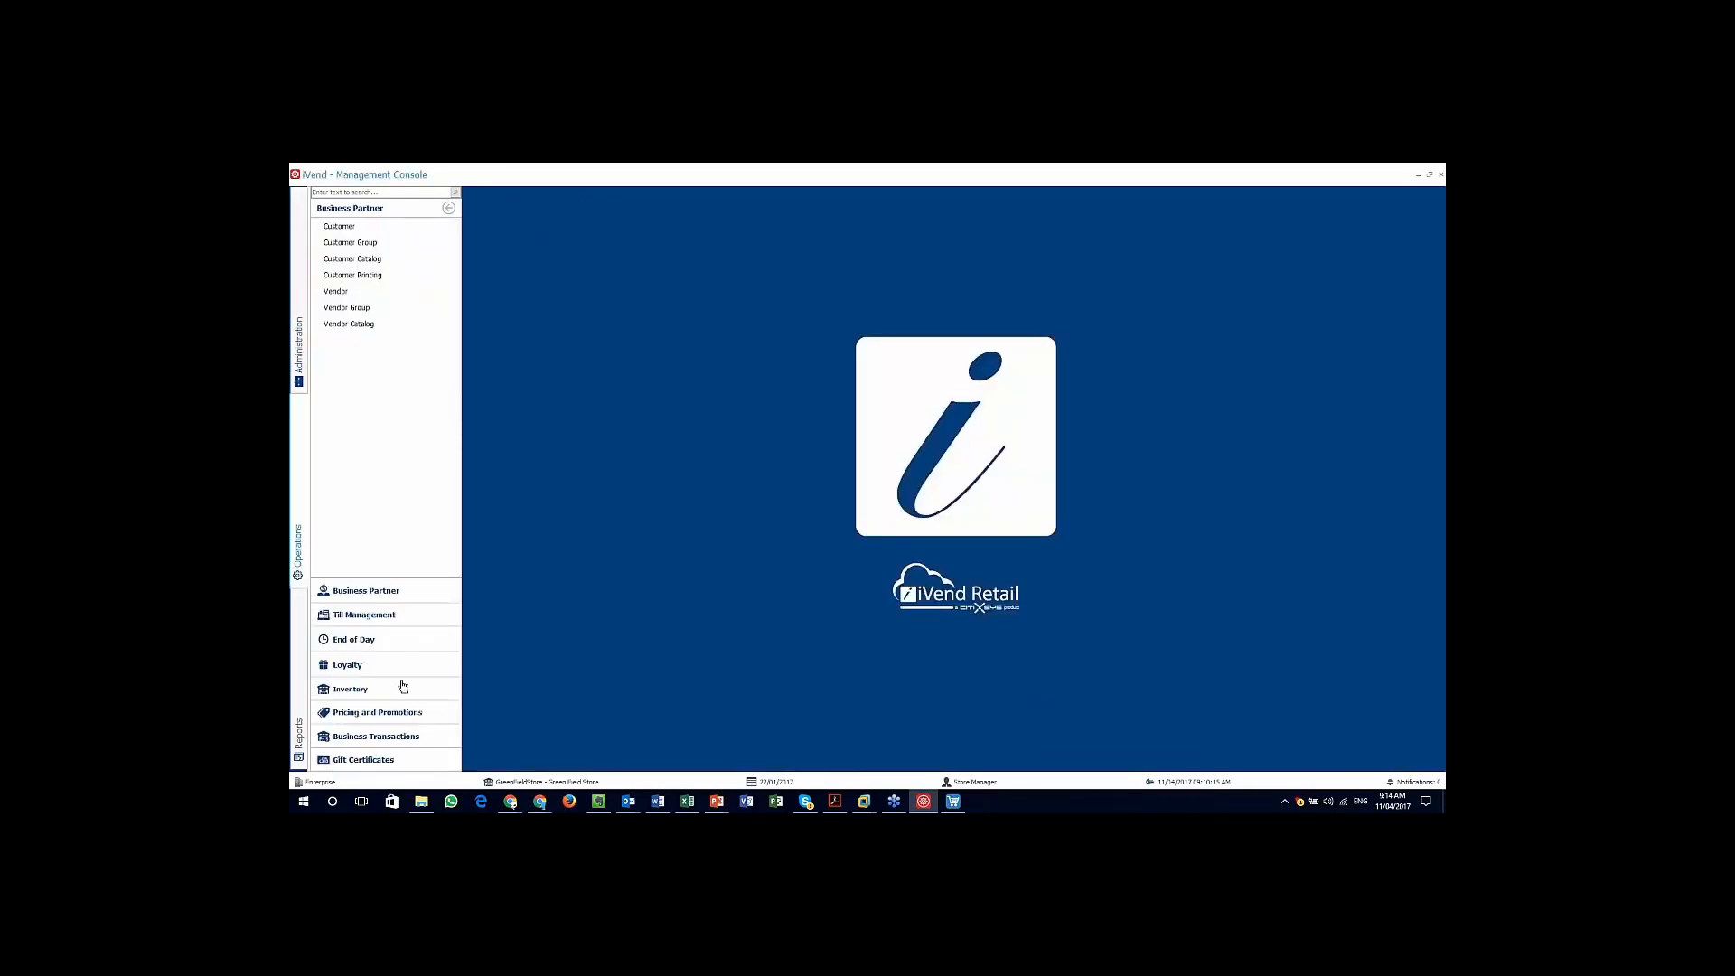
left_click(380, 714)
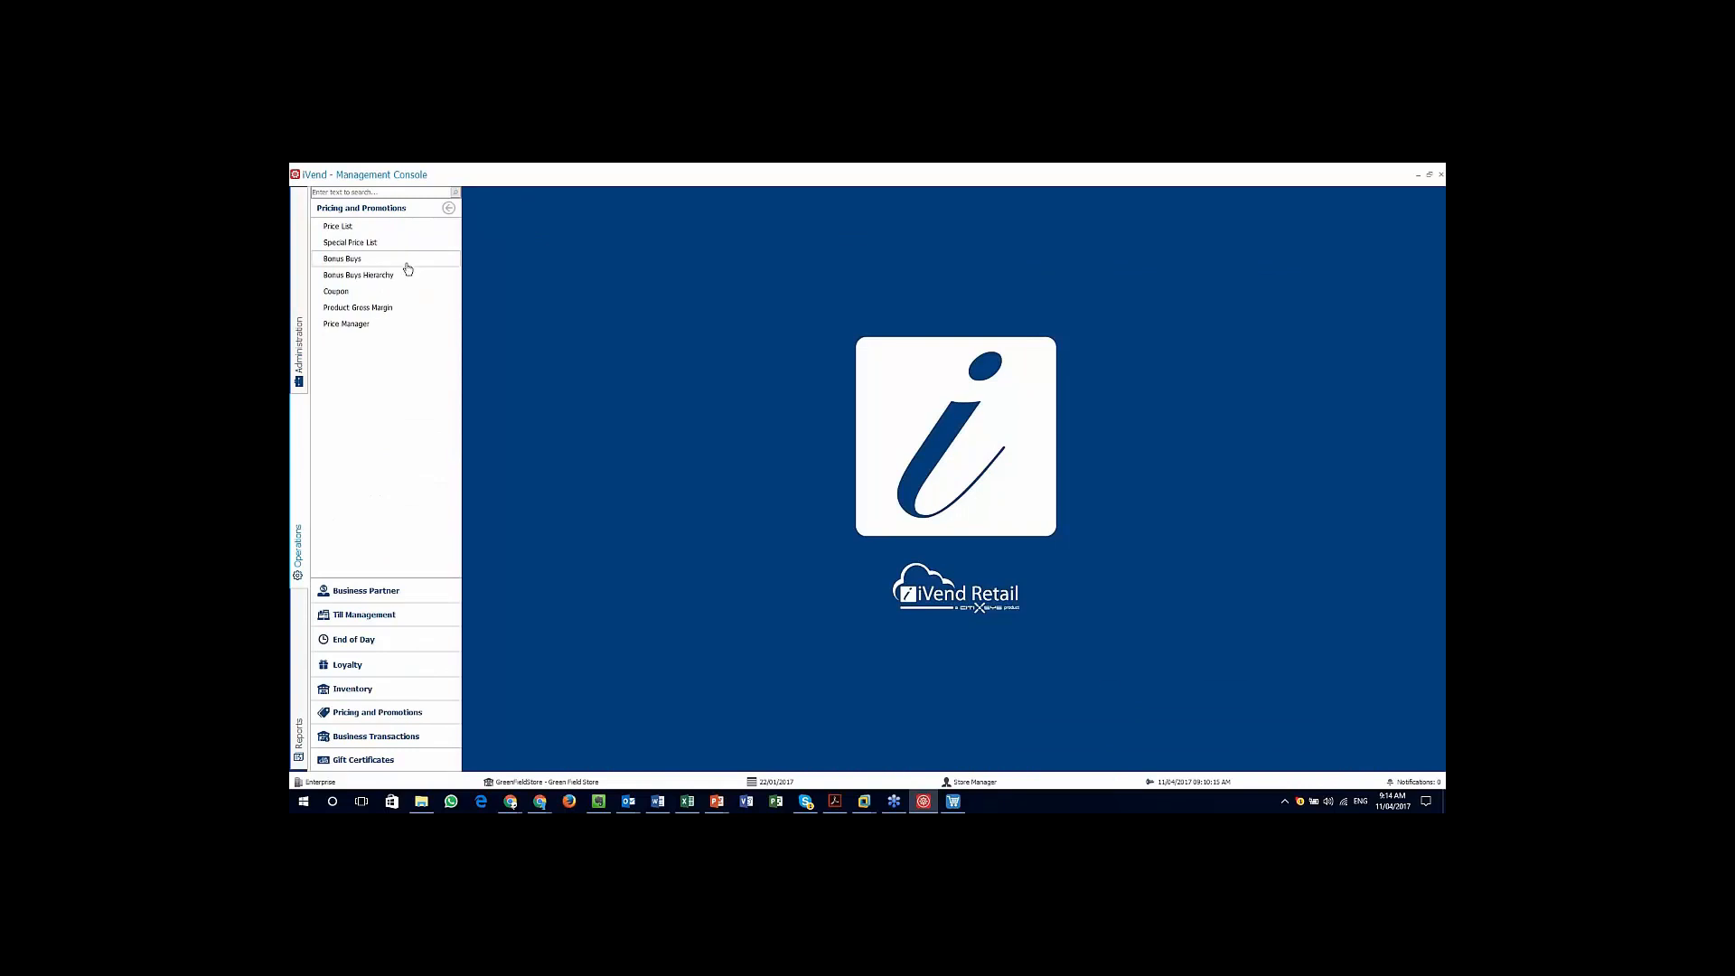
left_click(384, 233)
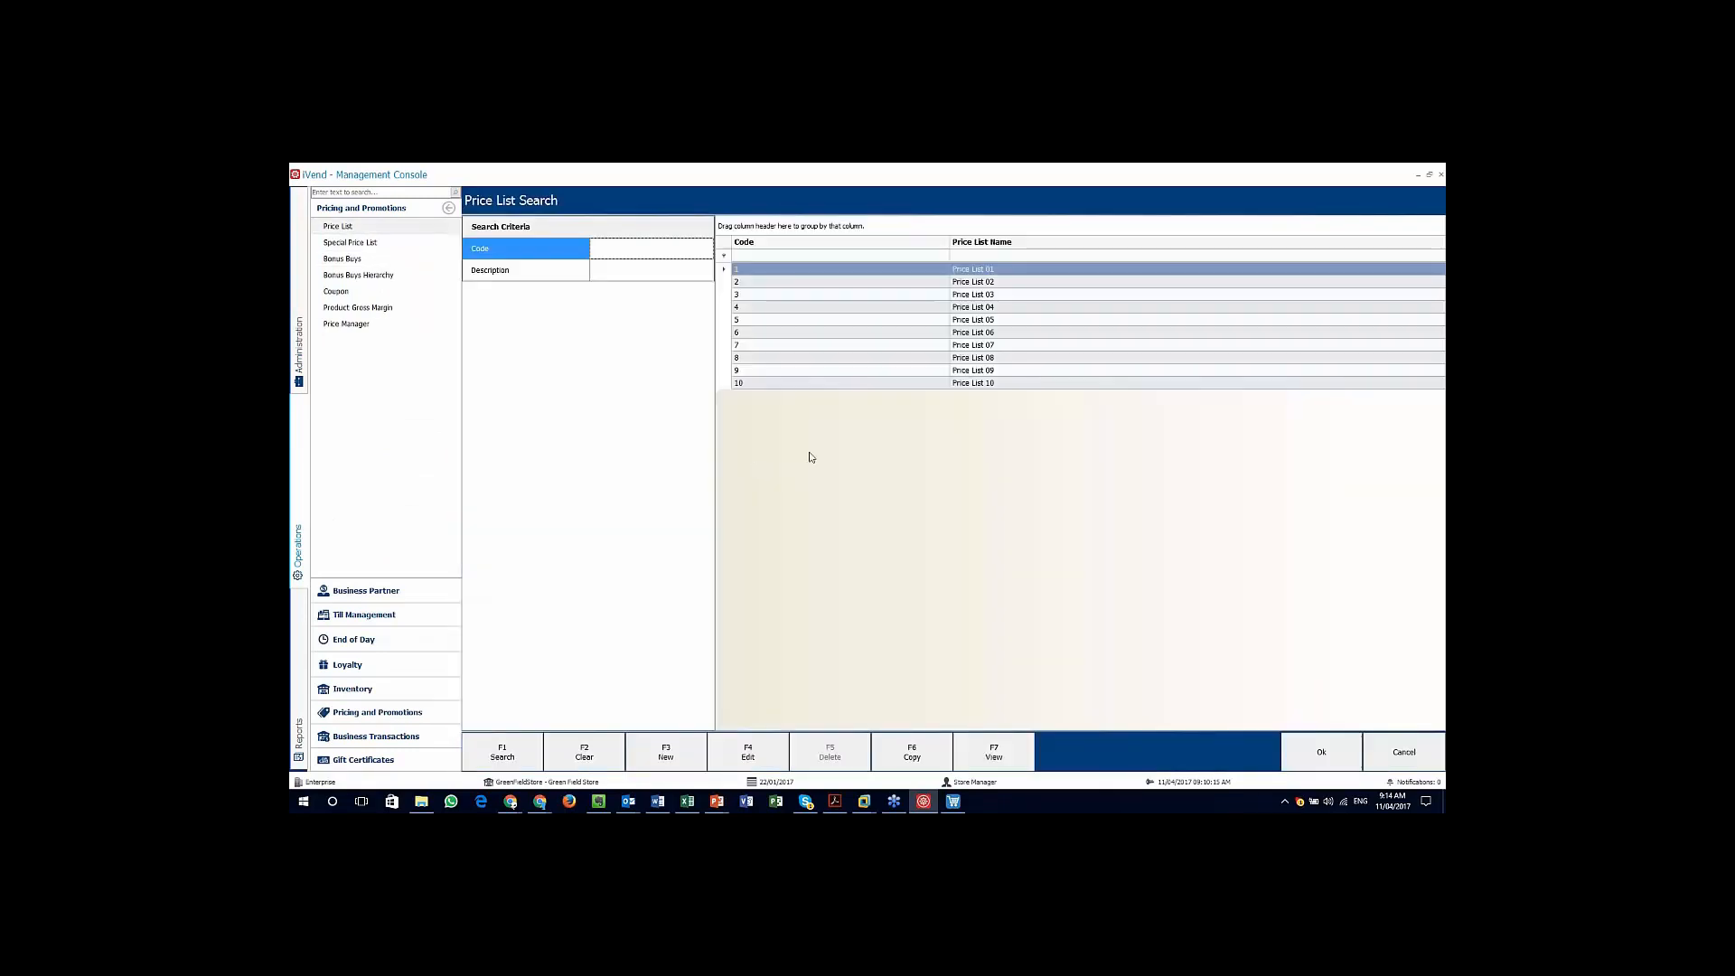
left_click(908, 271)
double_click(907, 272)
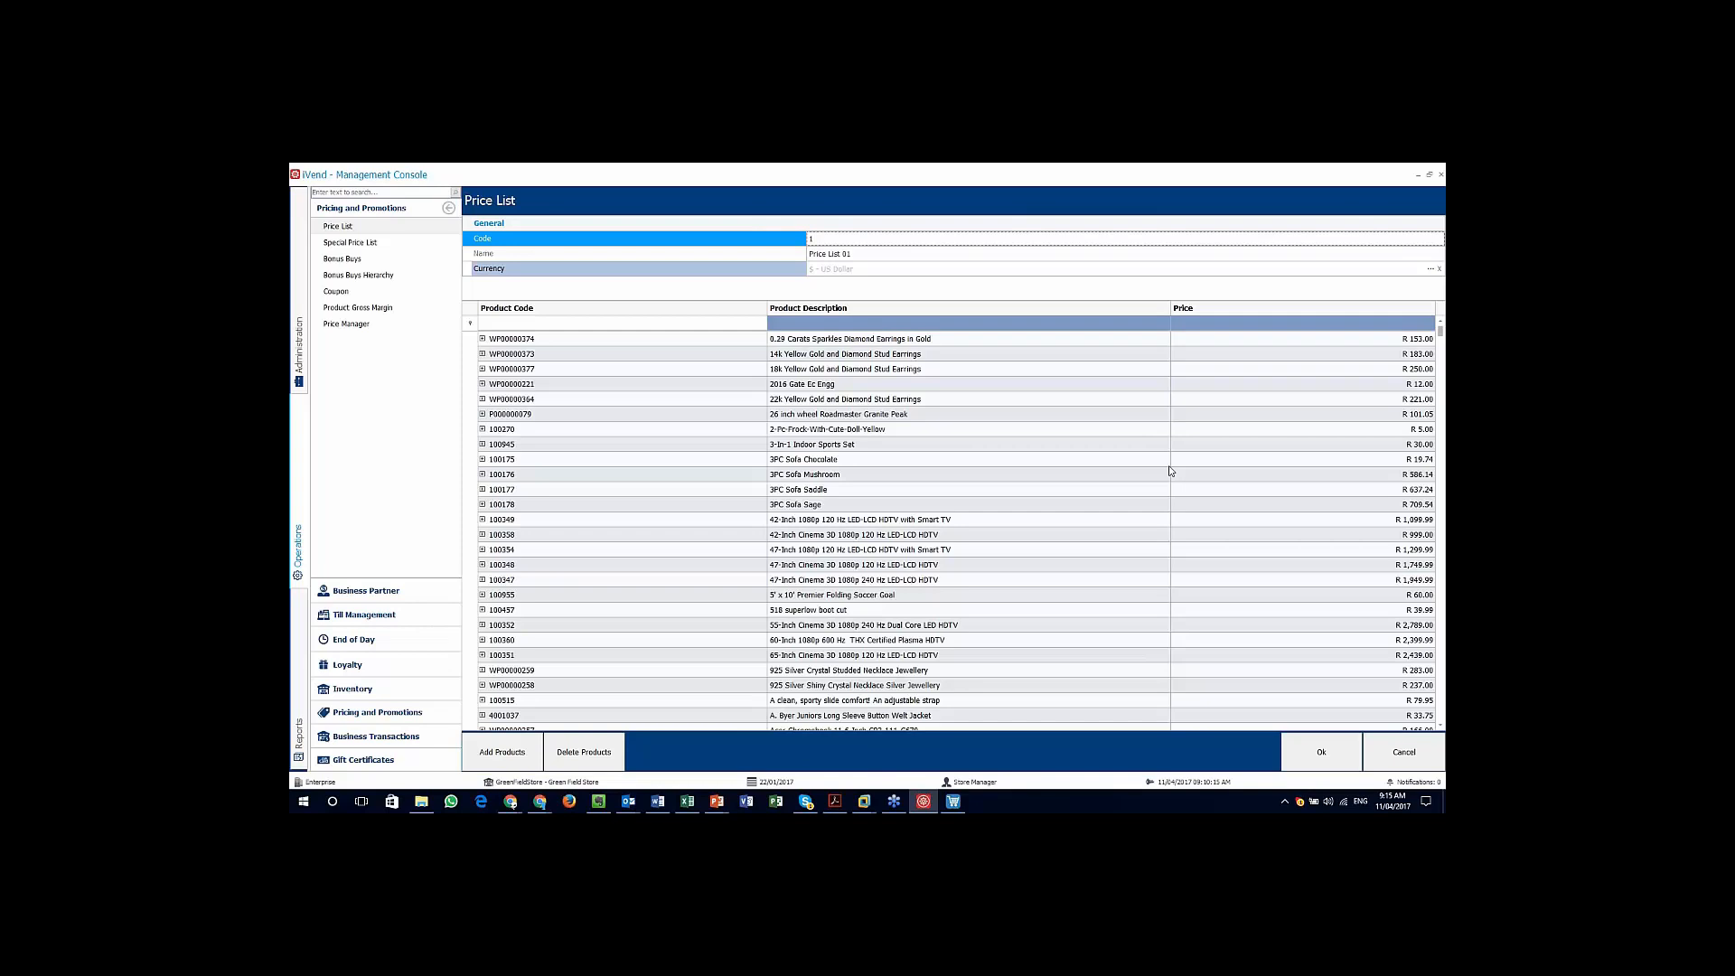
left_click(1436, 195)
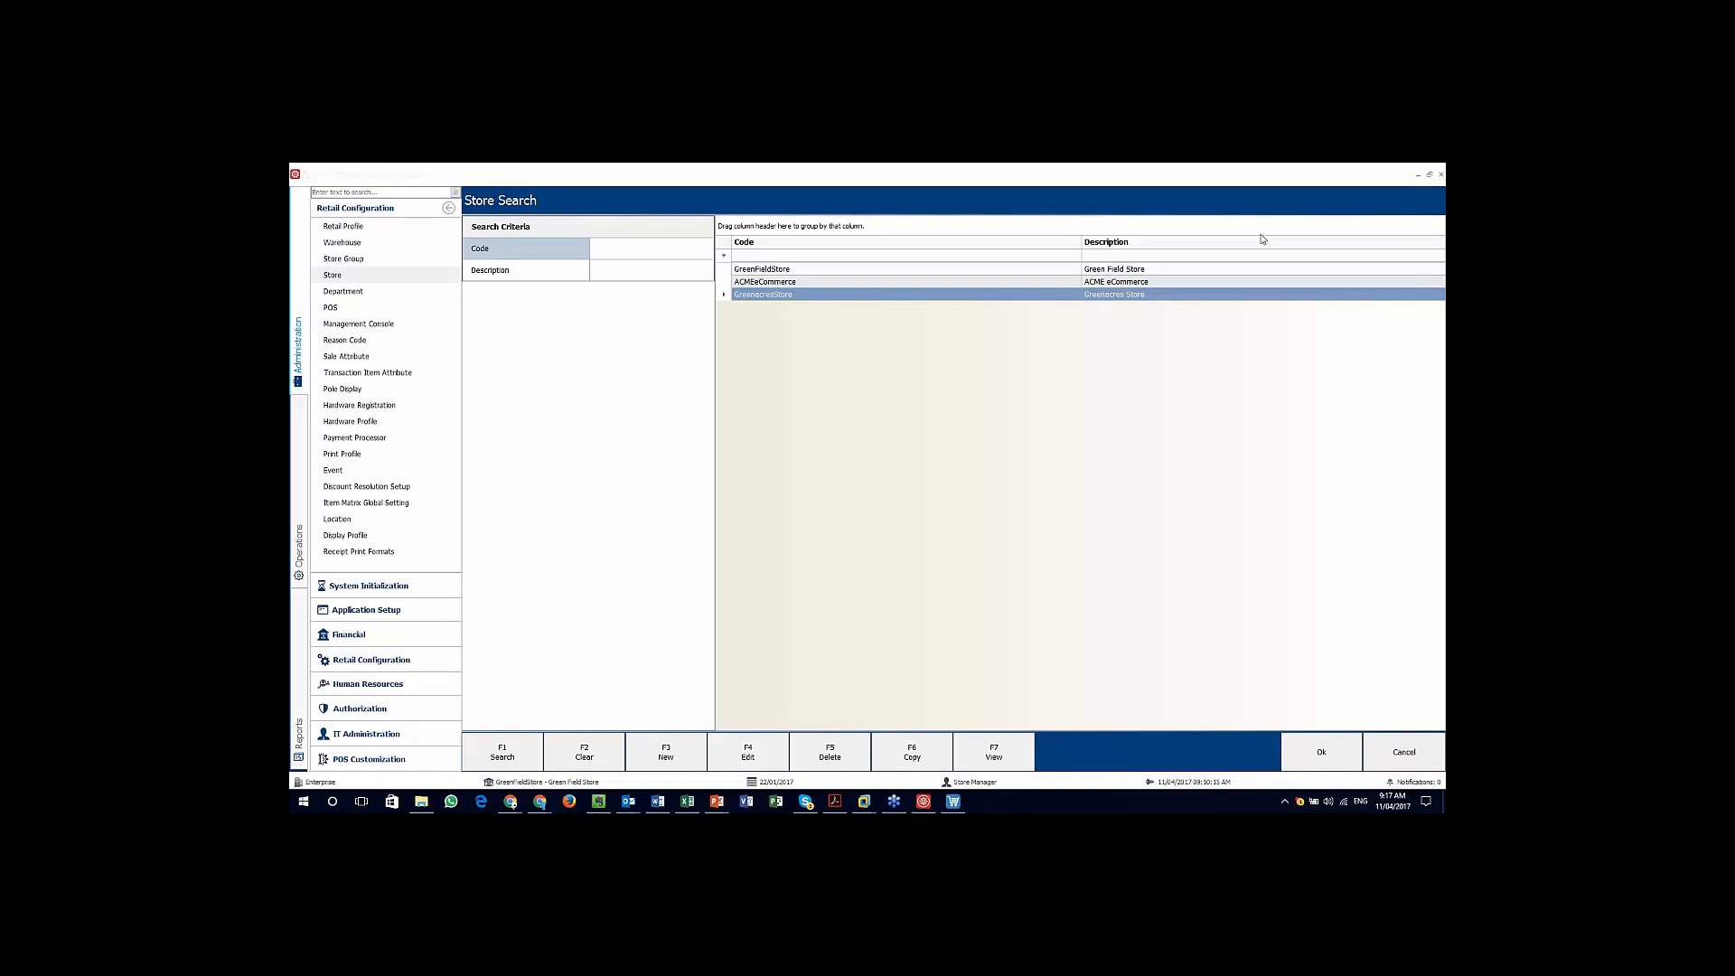
Step: Leave the store search, view the settings of the Greenacres warehouse, and close the warehouse record and search
left_click(1159, 293)
left_click(1395, 757)
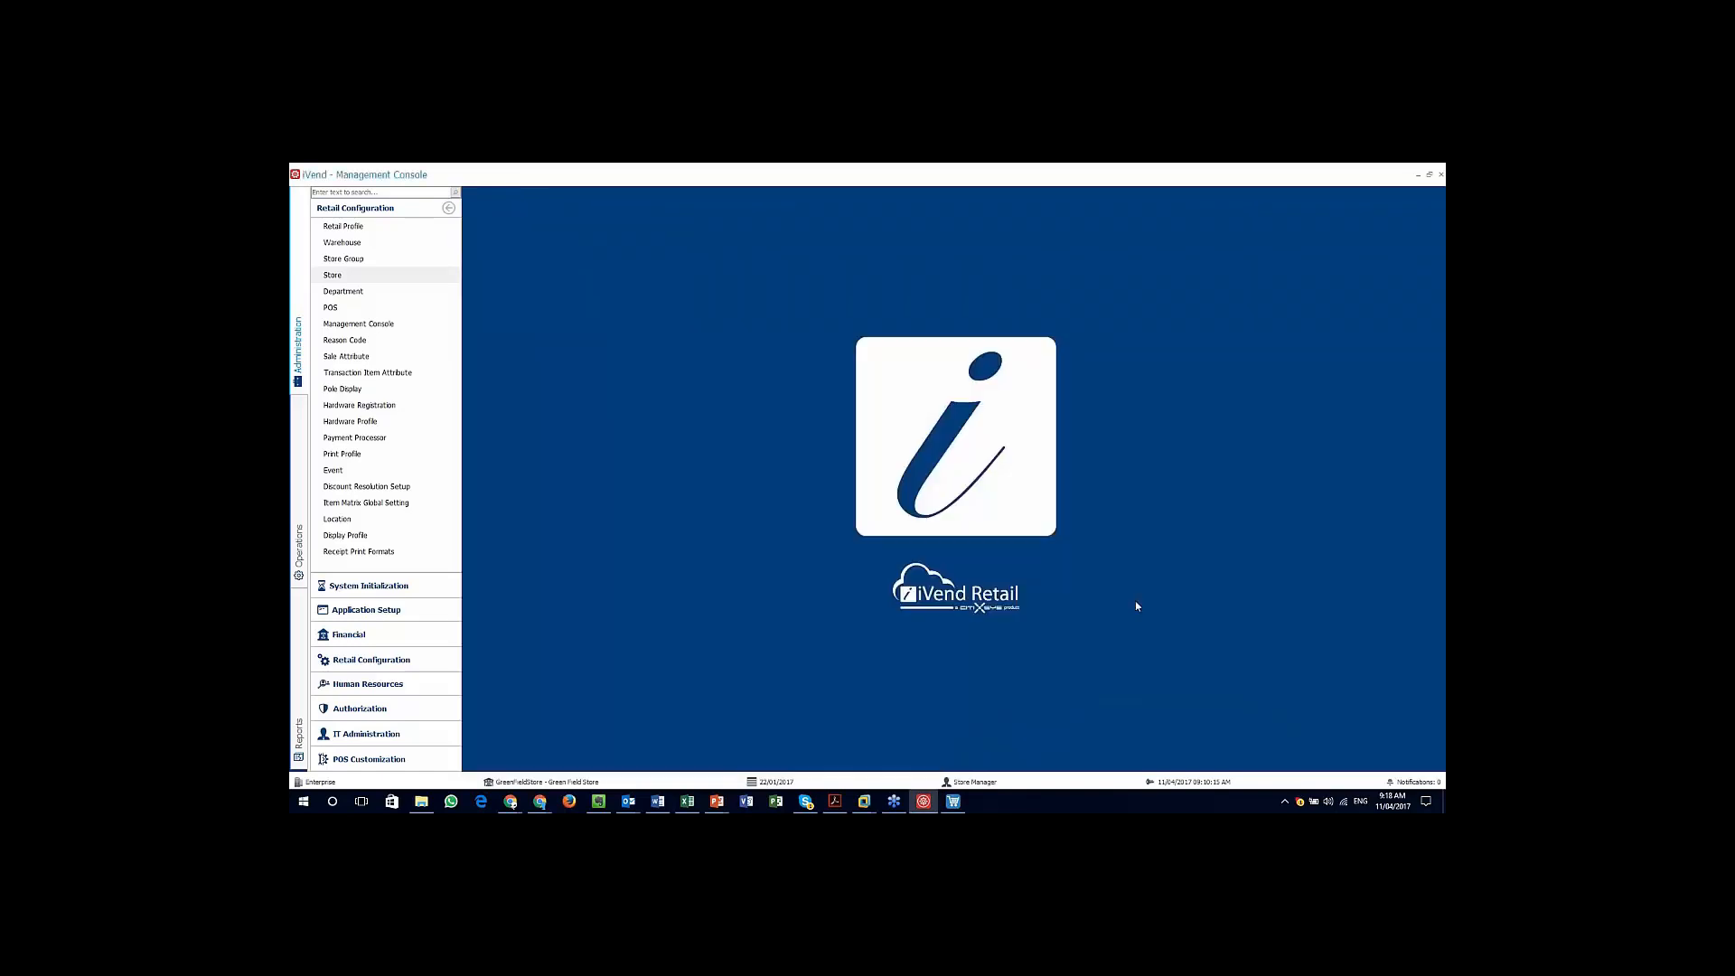
left_click(341, 243)
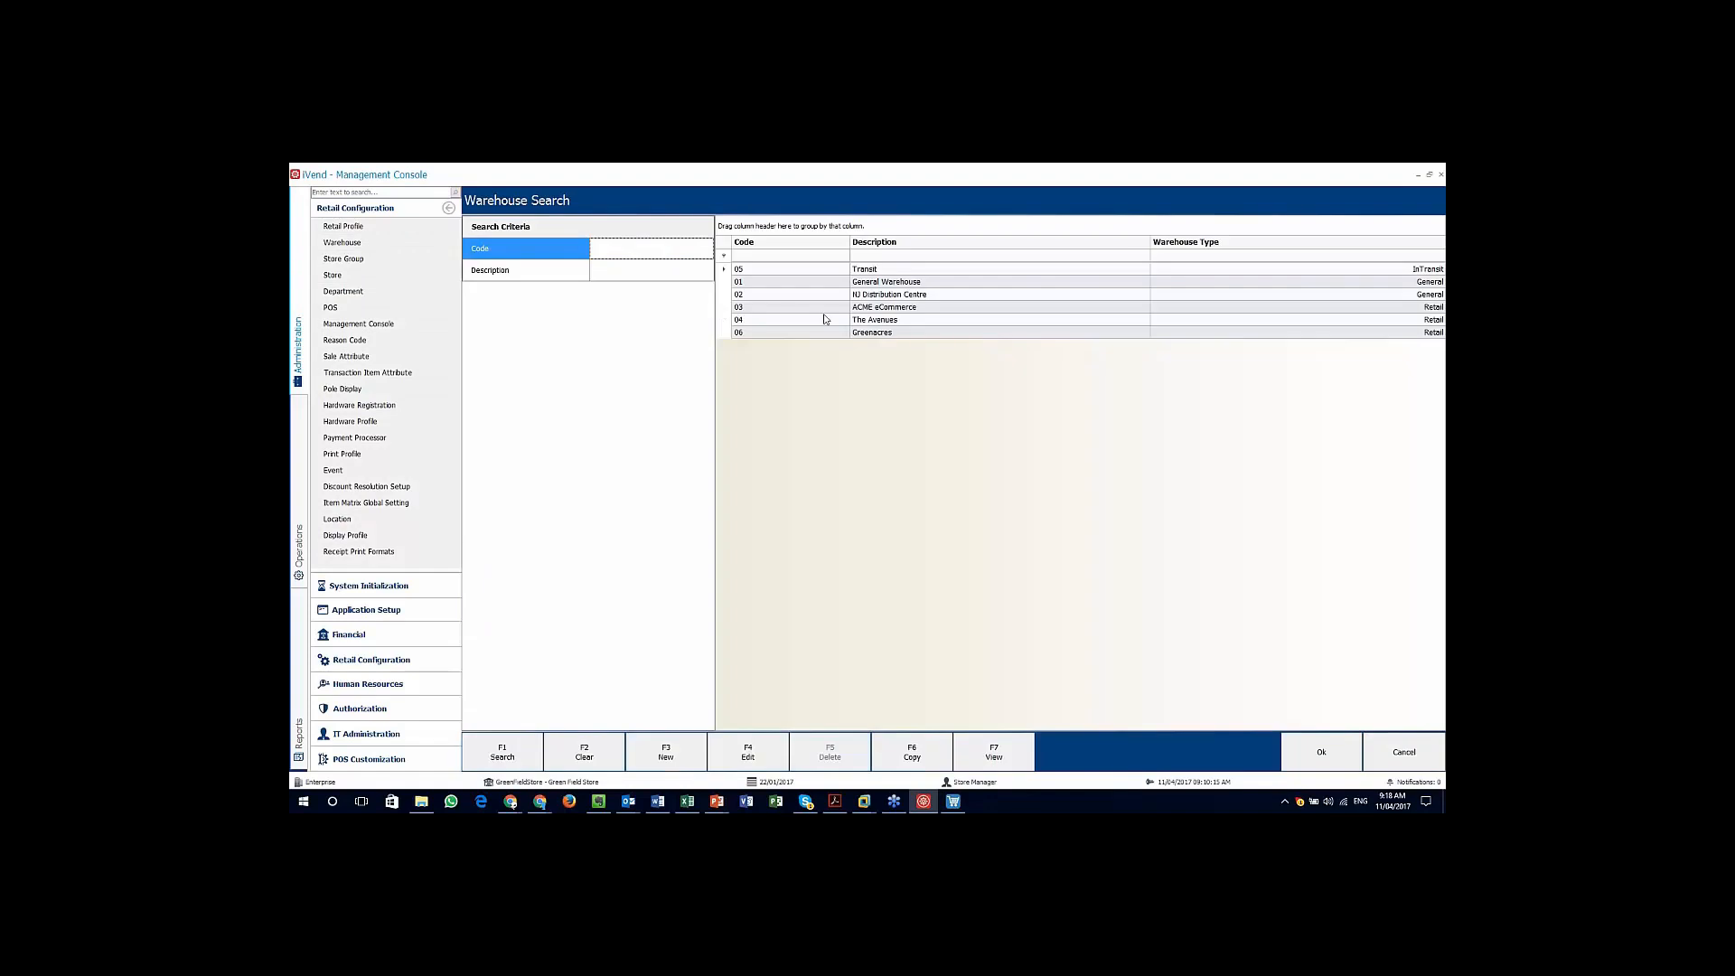
double_click(881, 332)
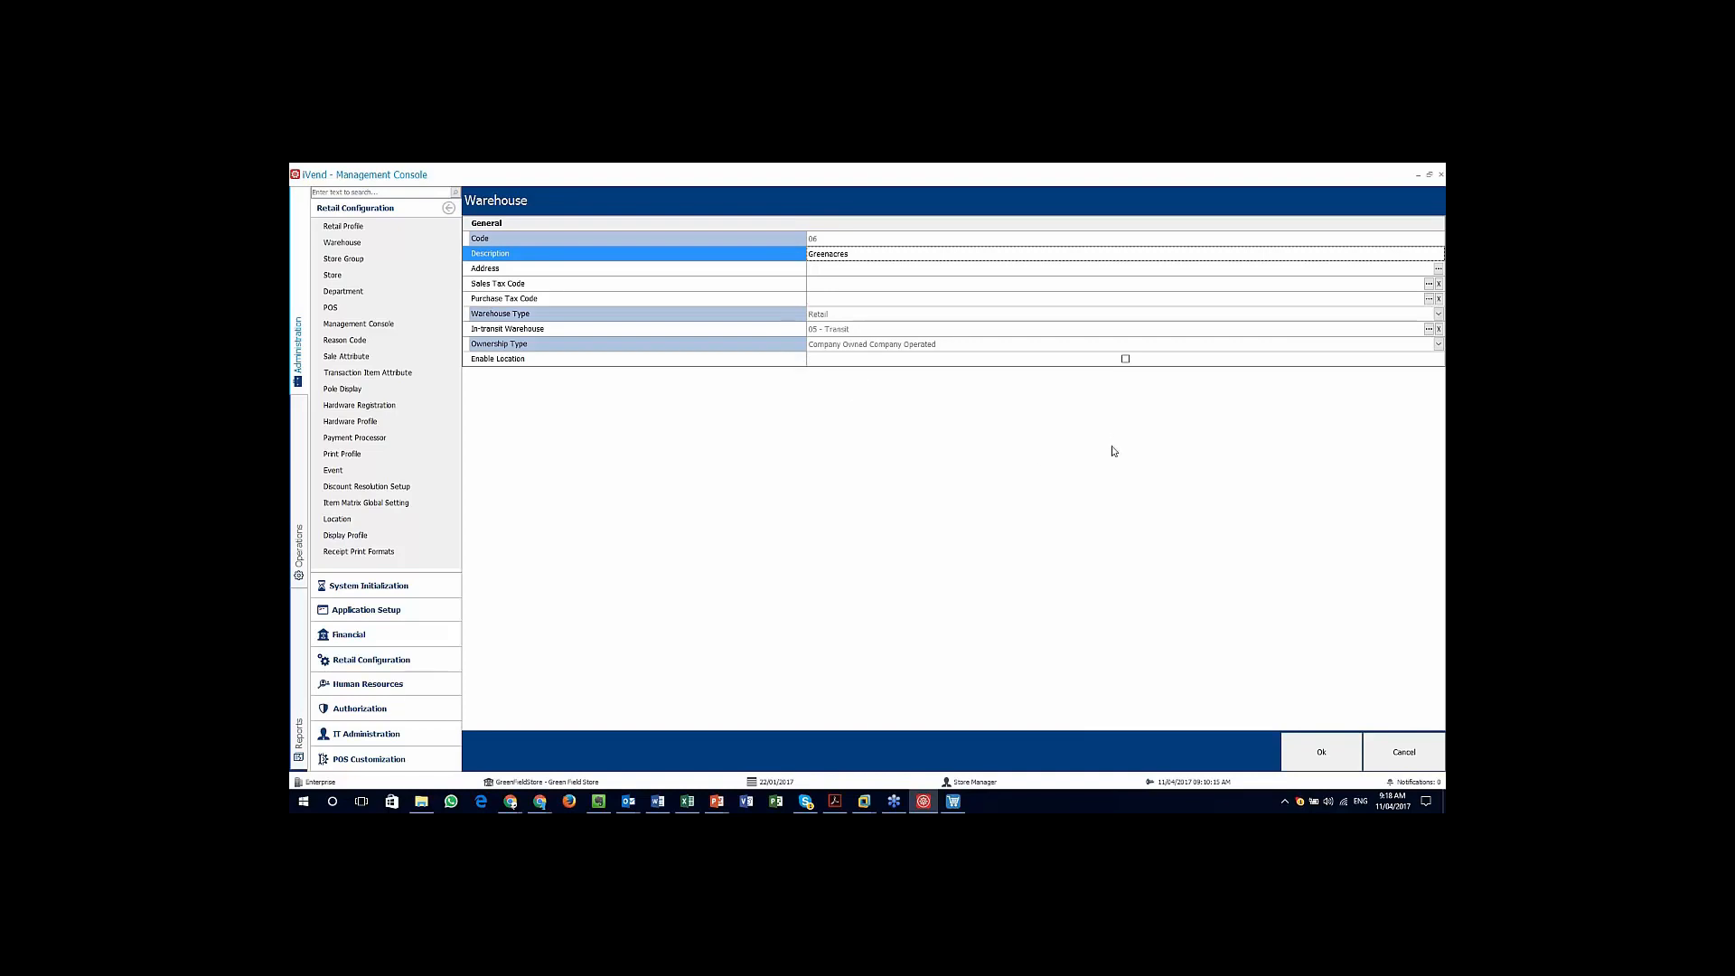
left_click(1404, 752)
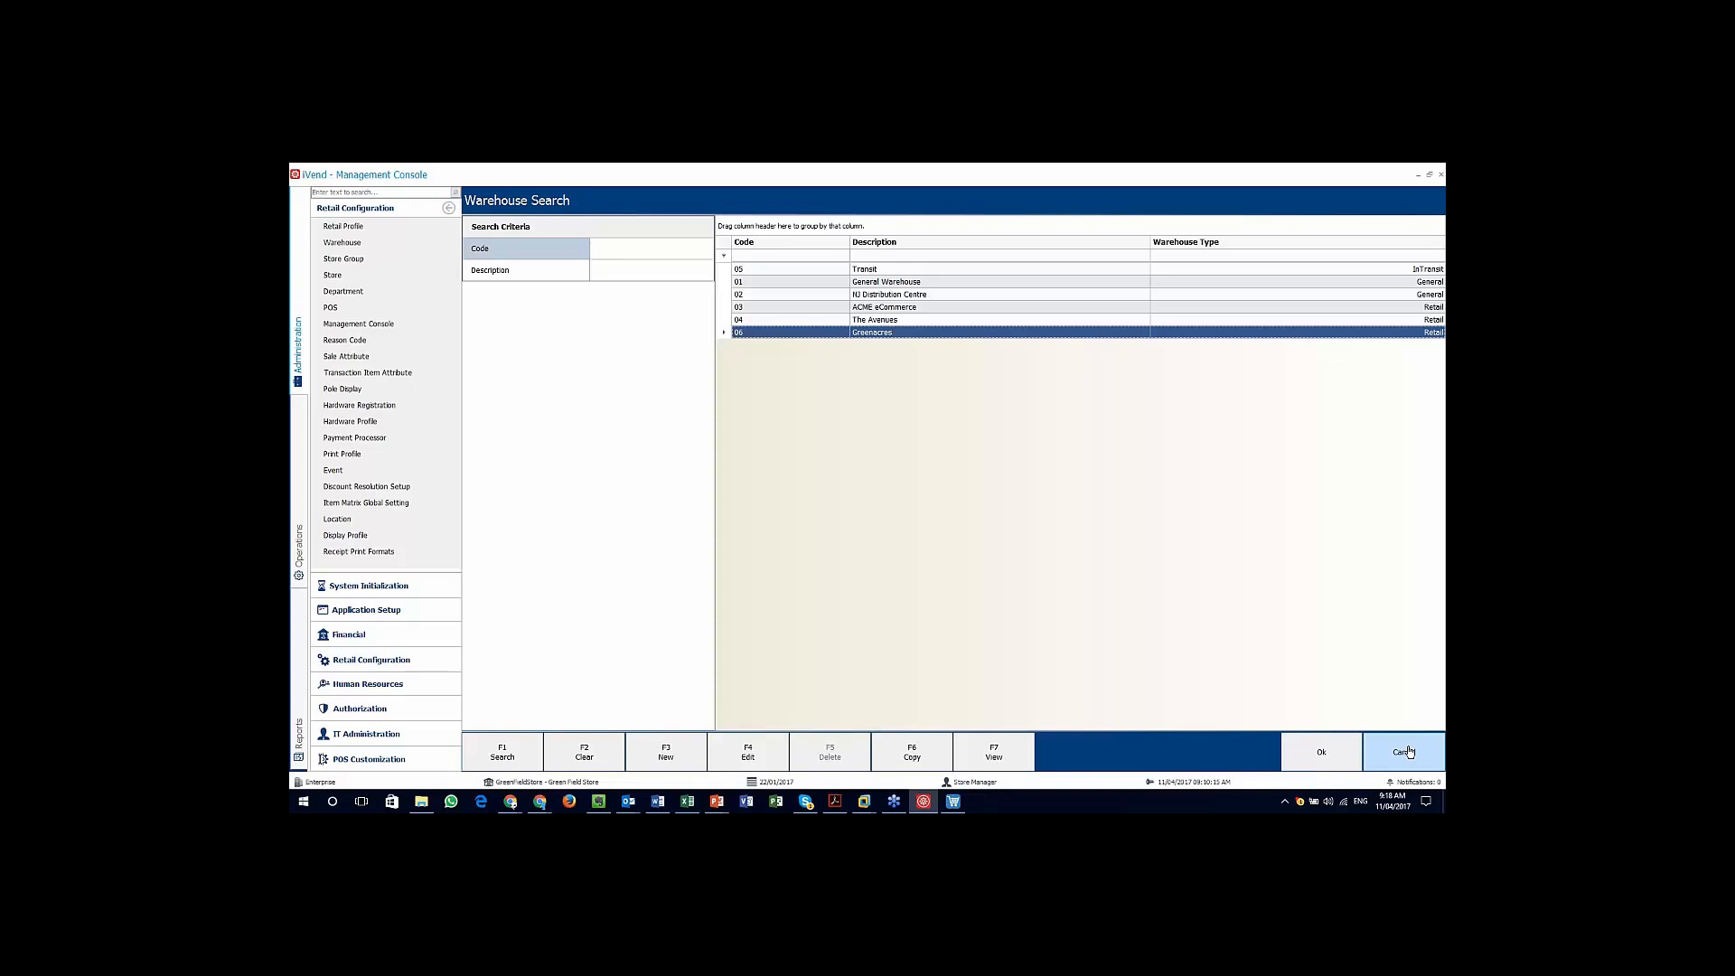
left_click(1409, 752)
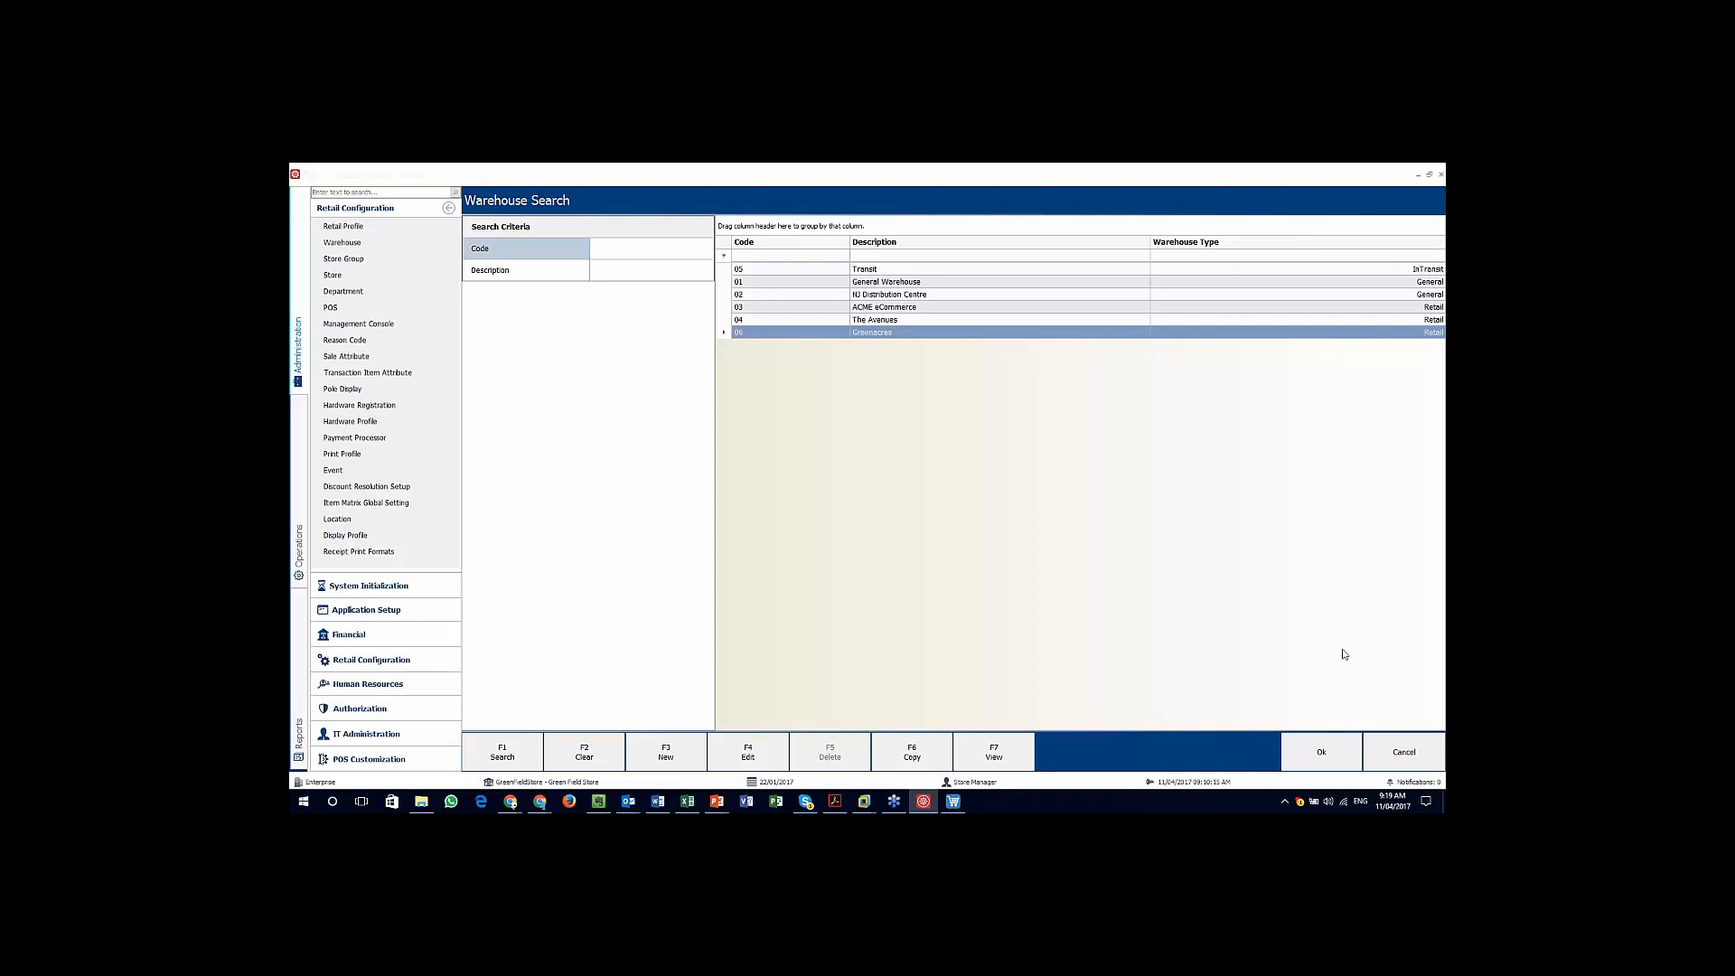
left_click(1411, 746)
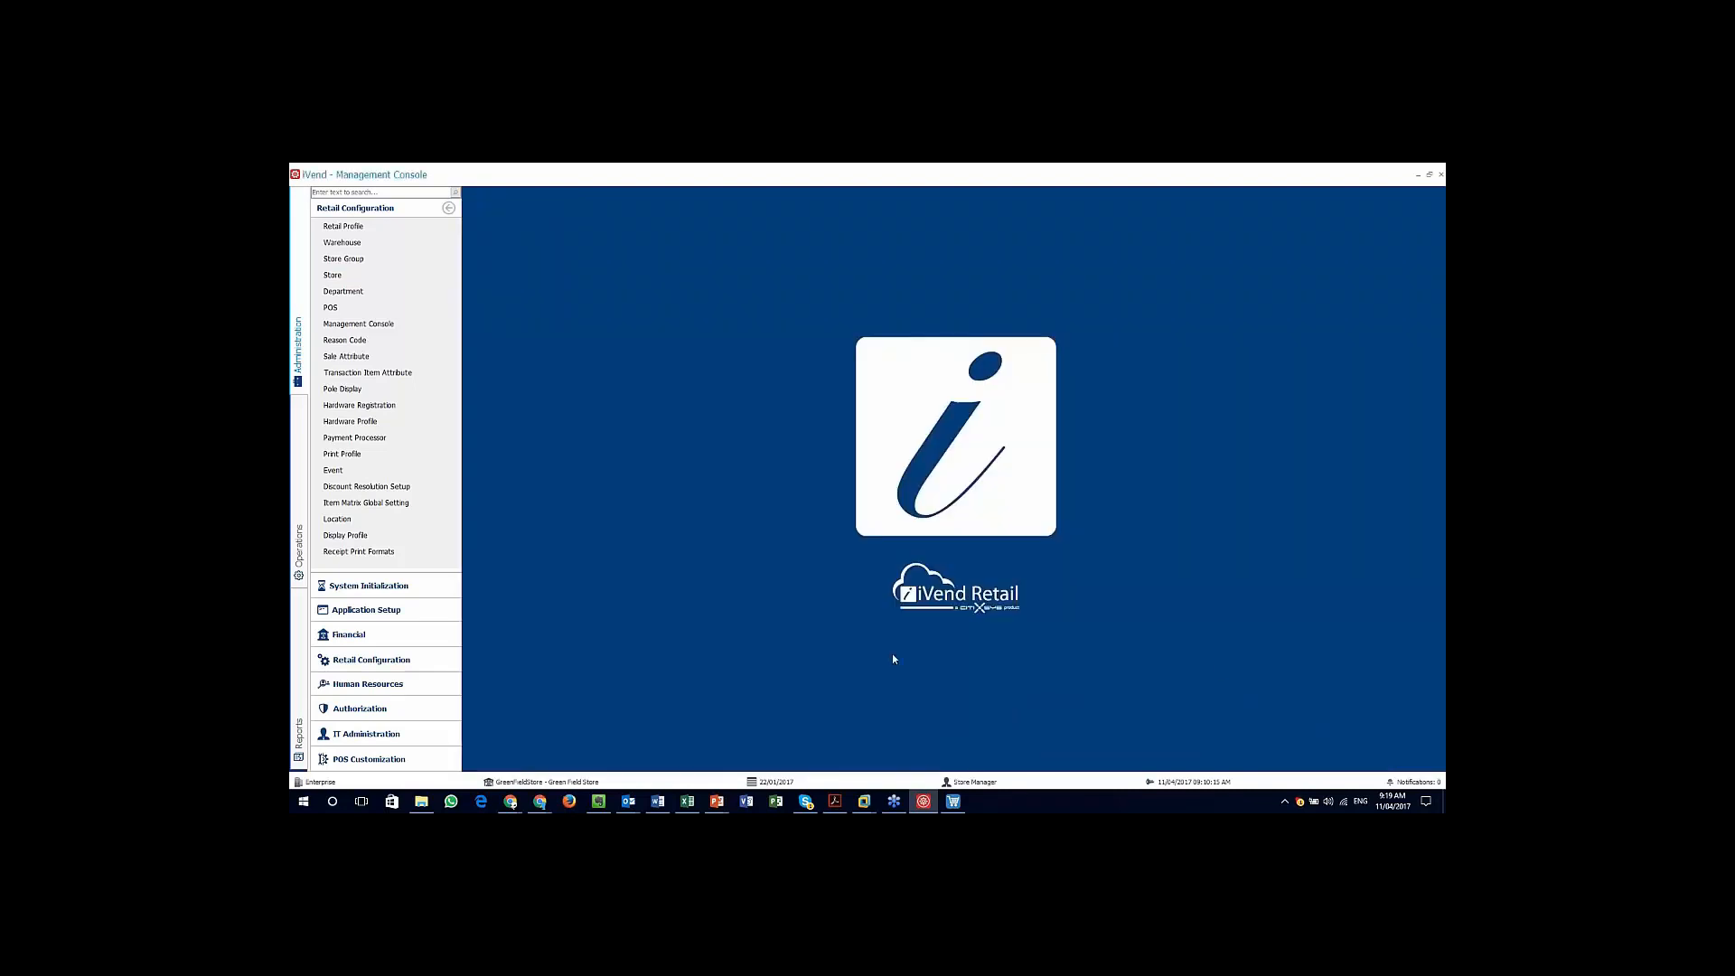
Step: Open the Point Of Sale record of the Green Field Store to view its settings, and close it
left_click(331, 307)
double_click(846, 271)
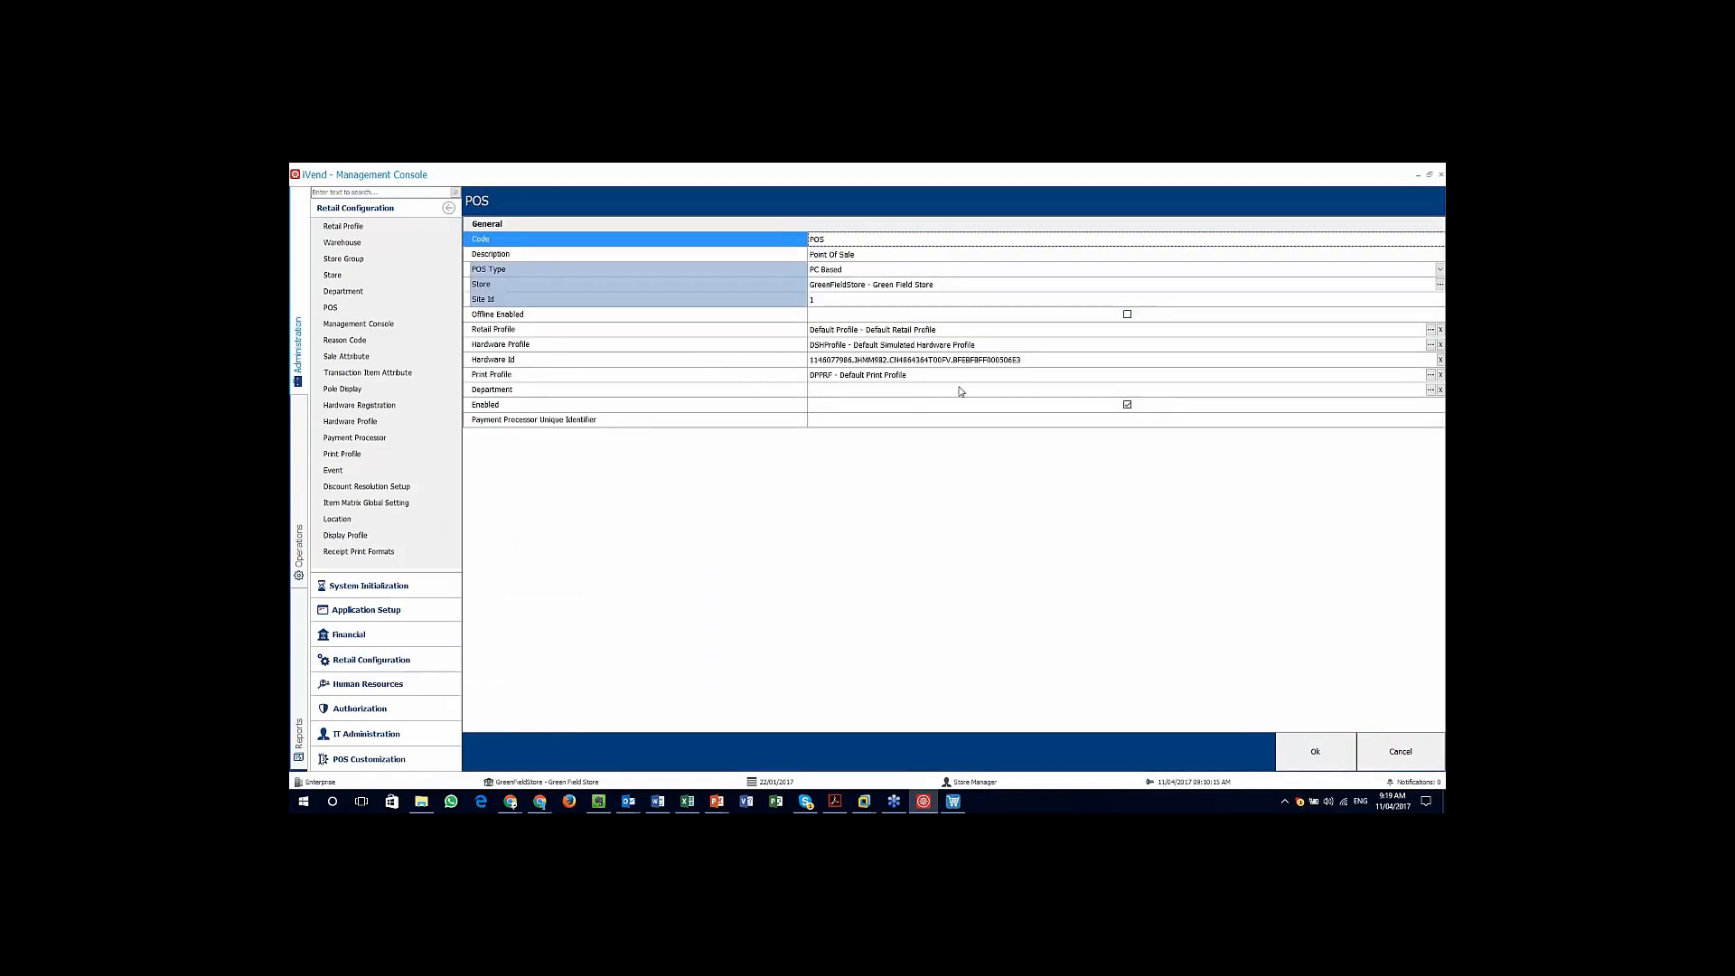
left_click(1401, 752)
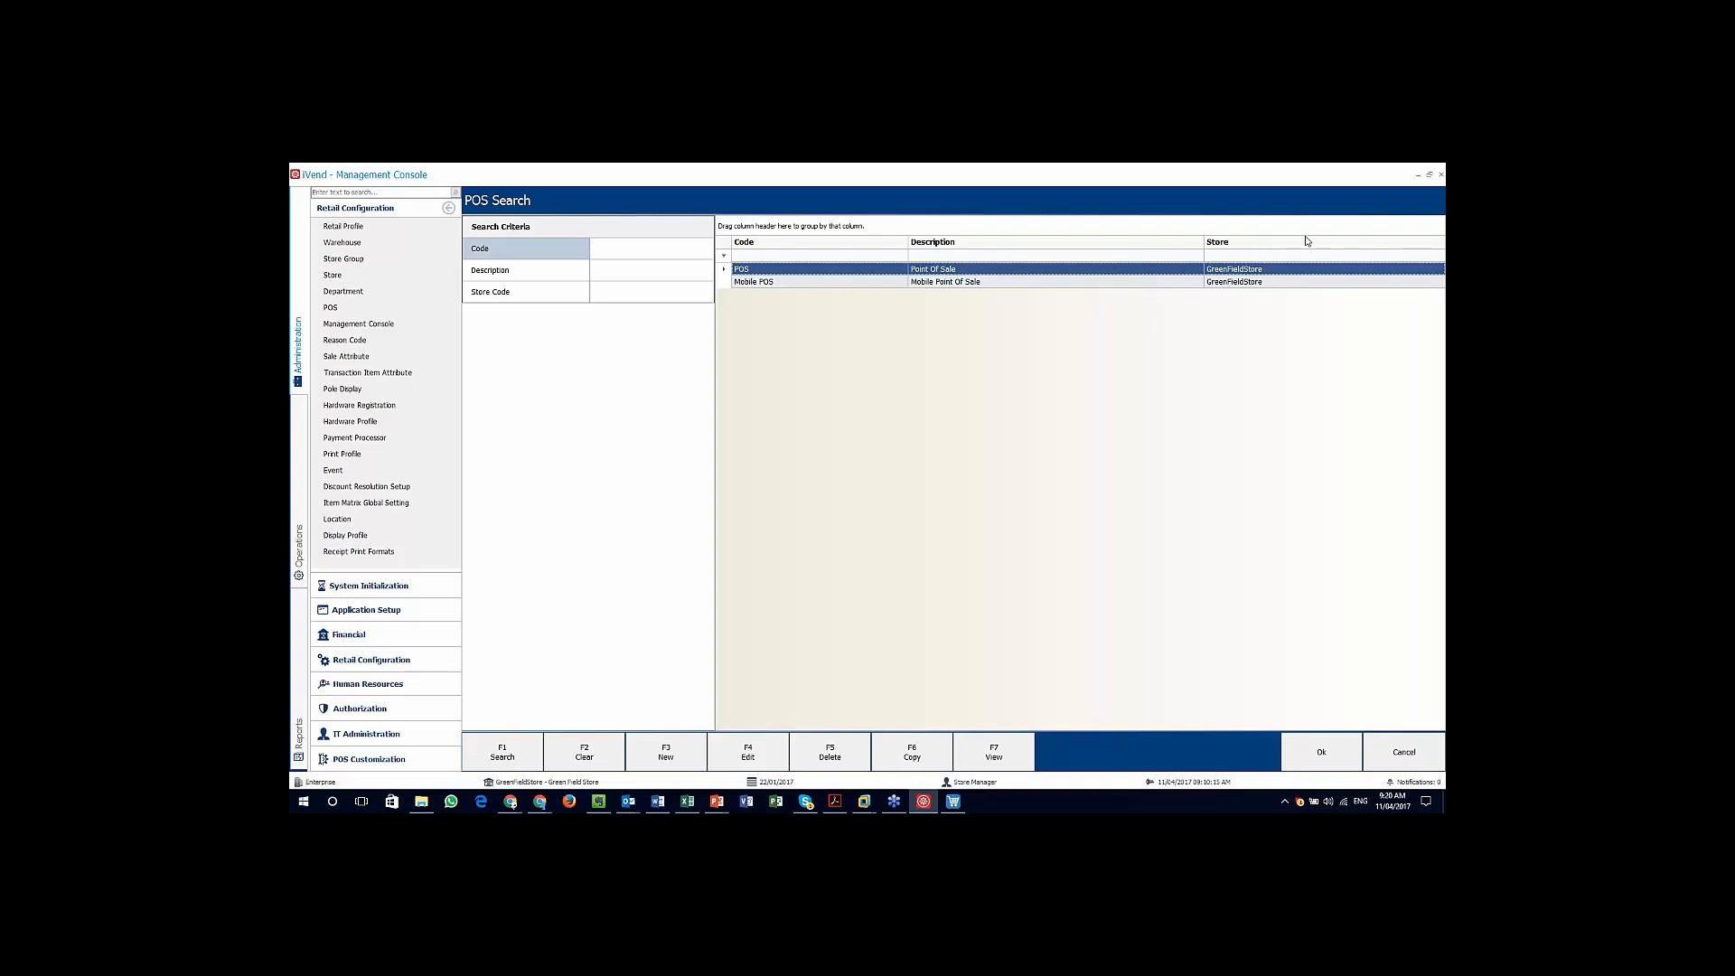
key("alt+Tab")
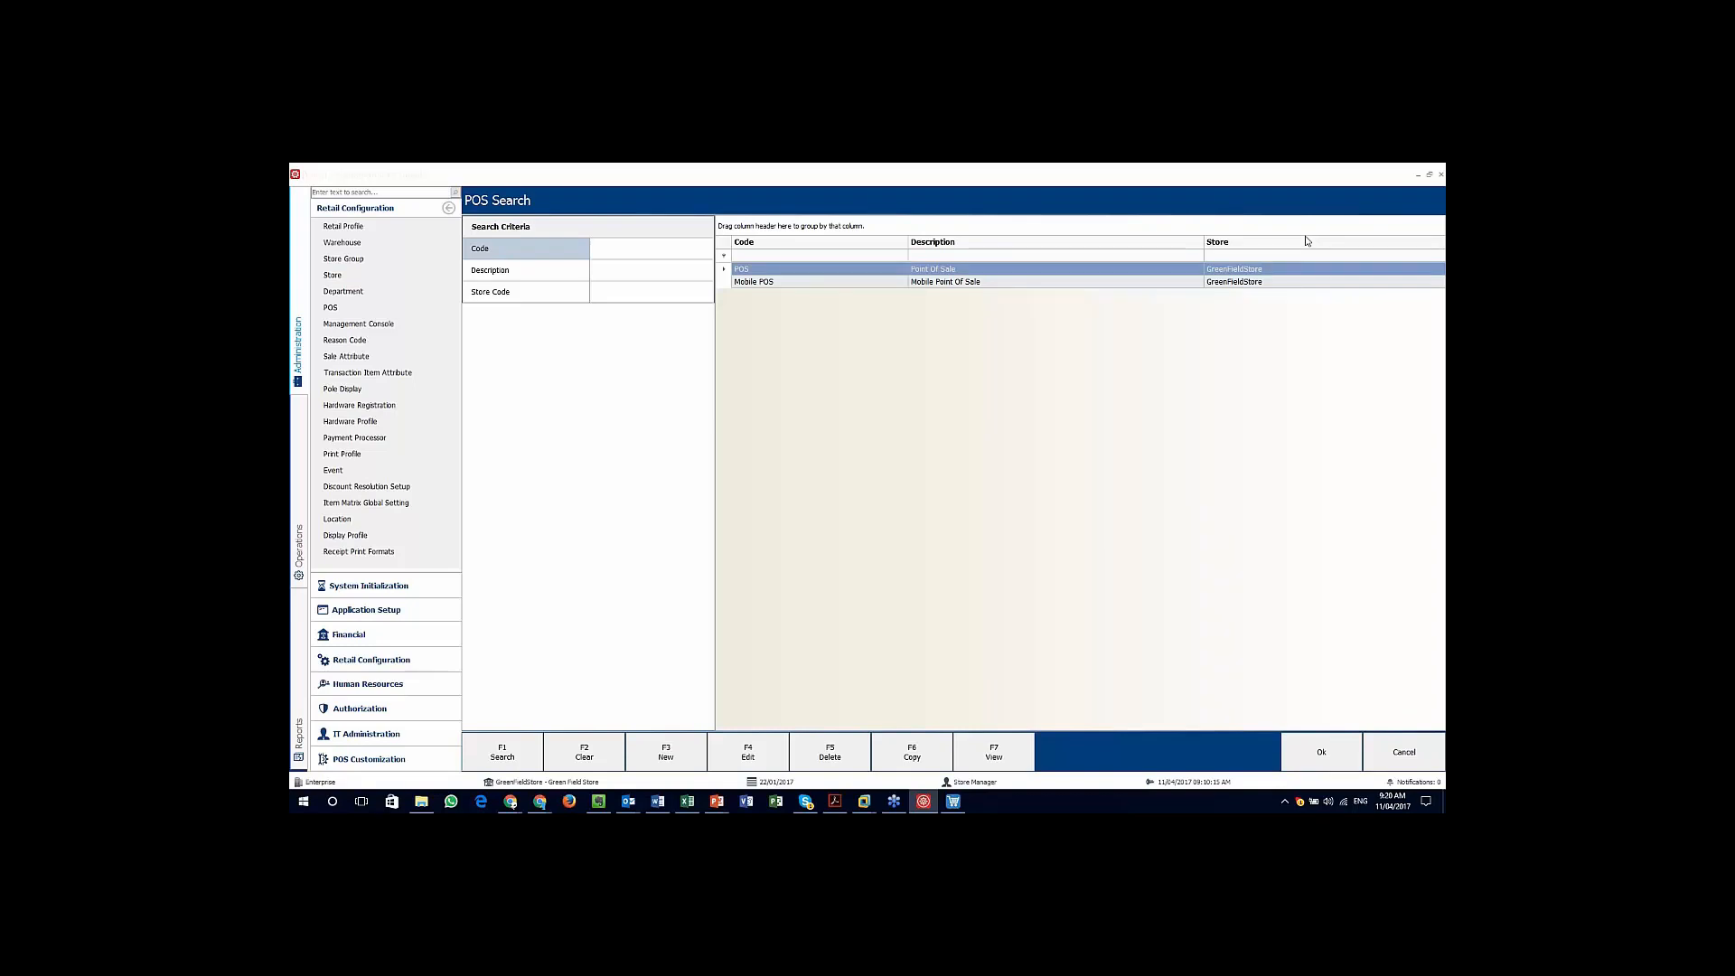
left_click(1390, 755)
Step: Examine the object types available for data import in Application Setup, and cancel the import configuration
left_click(425, 611)
left_click(361, 374)
left_click(880, 276)
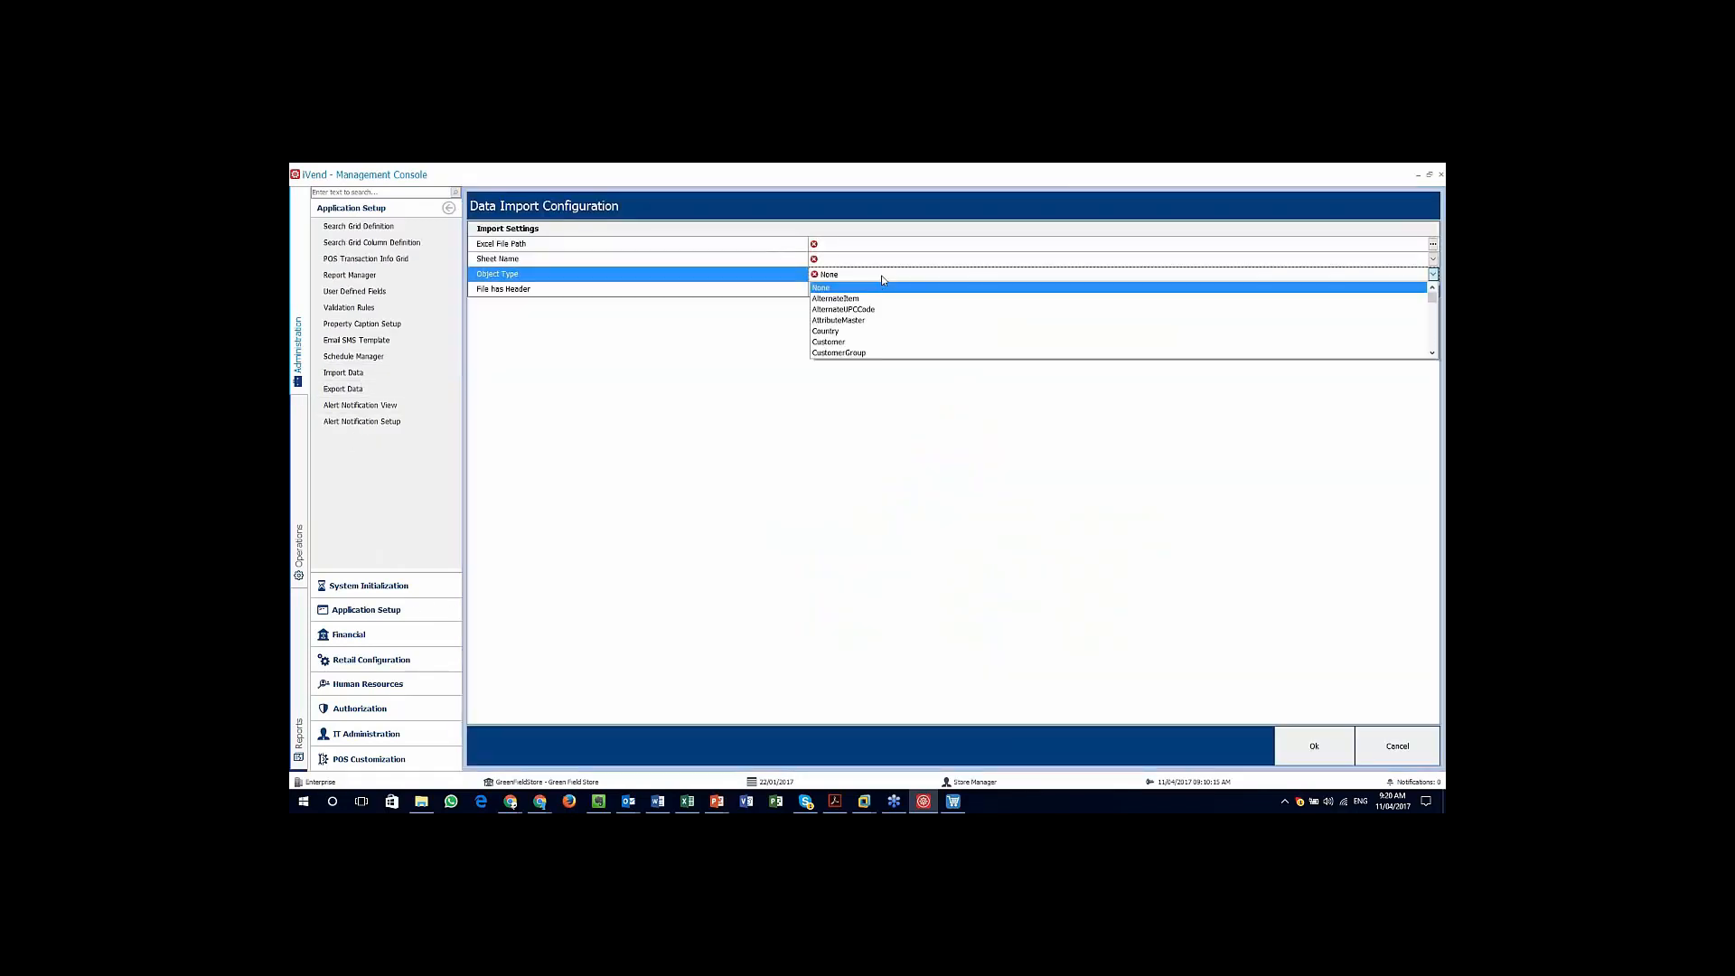
scroll(884, 312, "down", 10)
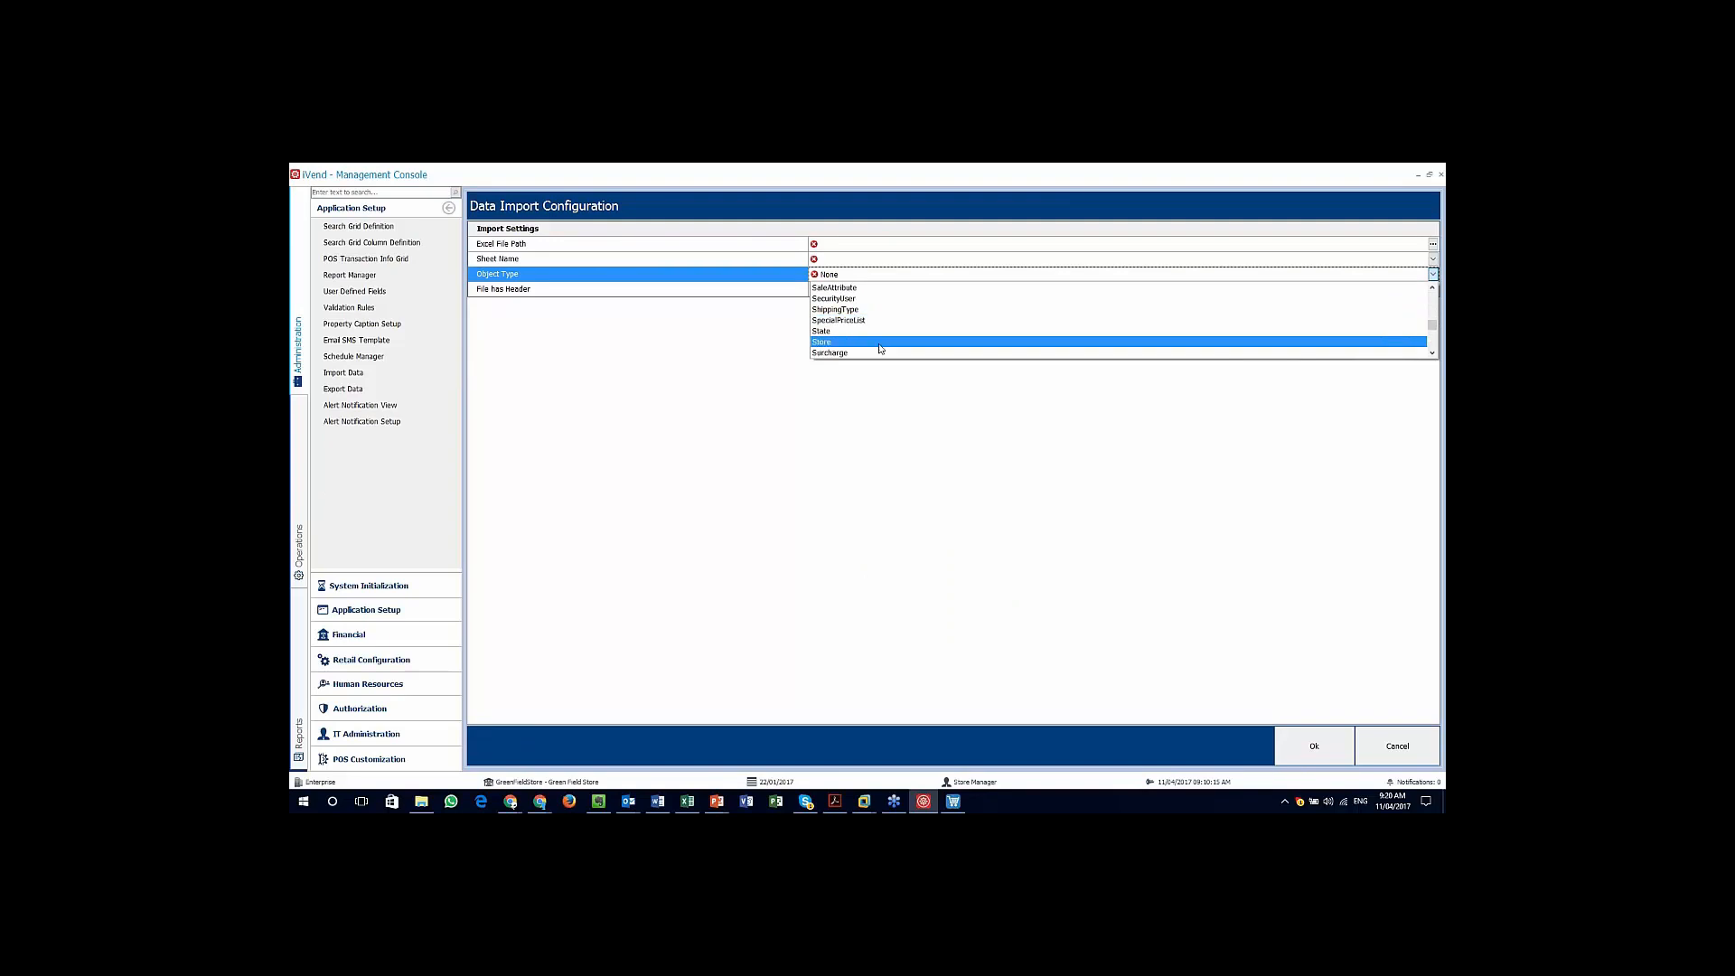
scroll(883, 321, "down", 3)
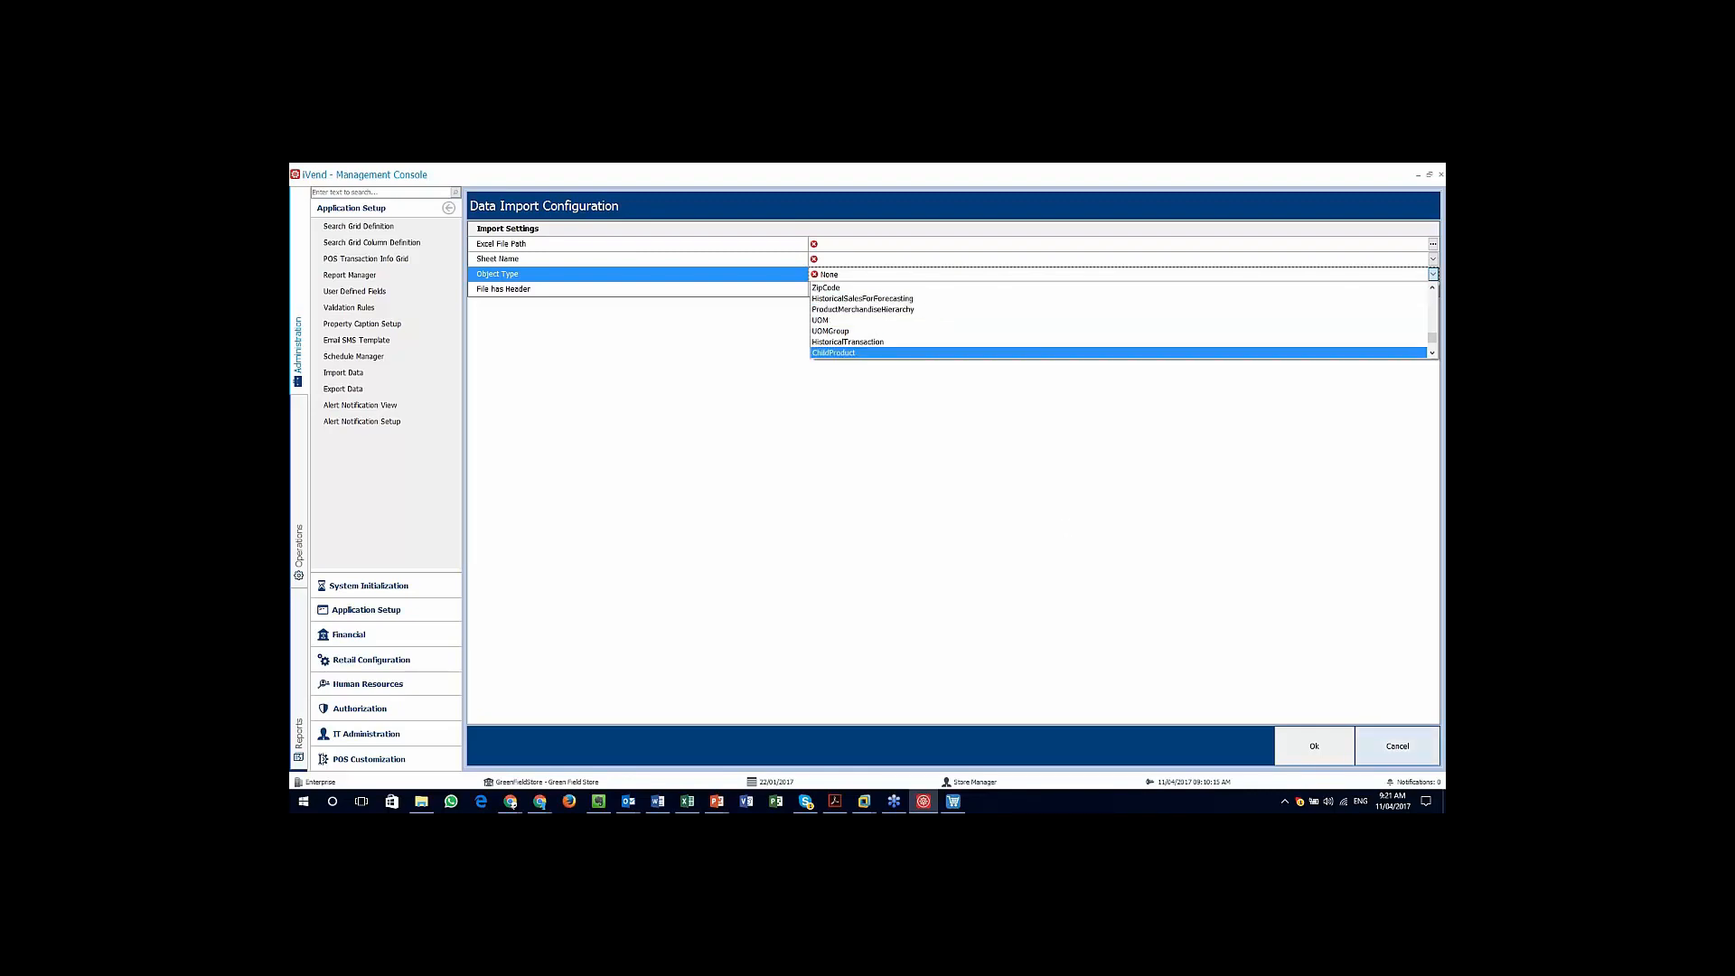
left_click(1408, 754)
left_click(1408, 754)
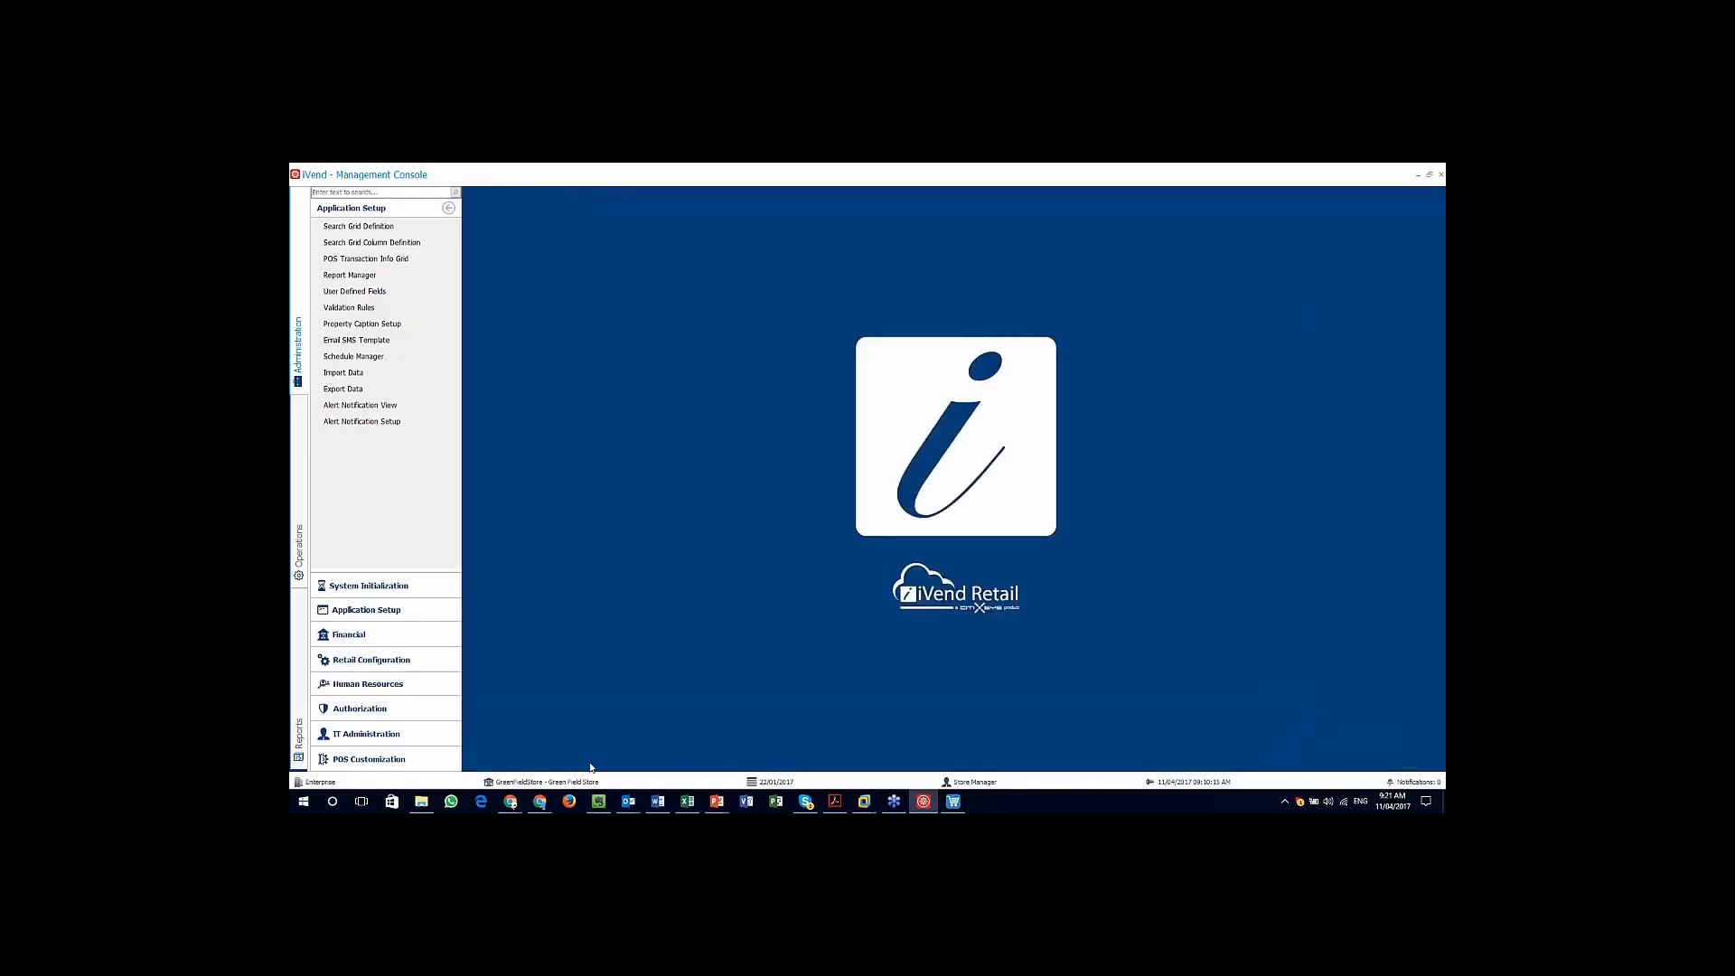
Step: Open the Buy X Get 50% off on Y bonus buy under Pricing and Promotions and view its buy and get product setup
left_click(299, 548)
left_click(377, 713)
left_click(342, 258)
left_click(832, 282)
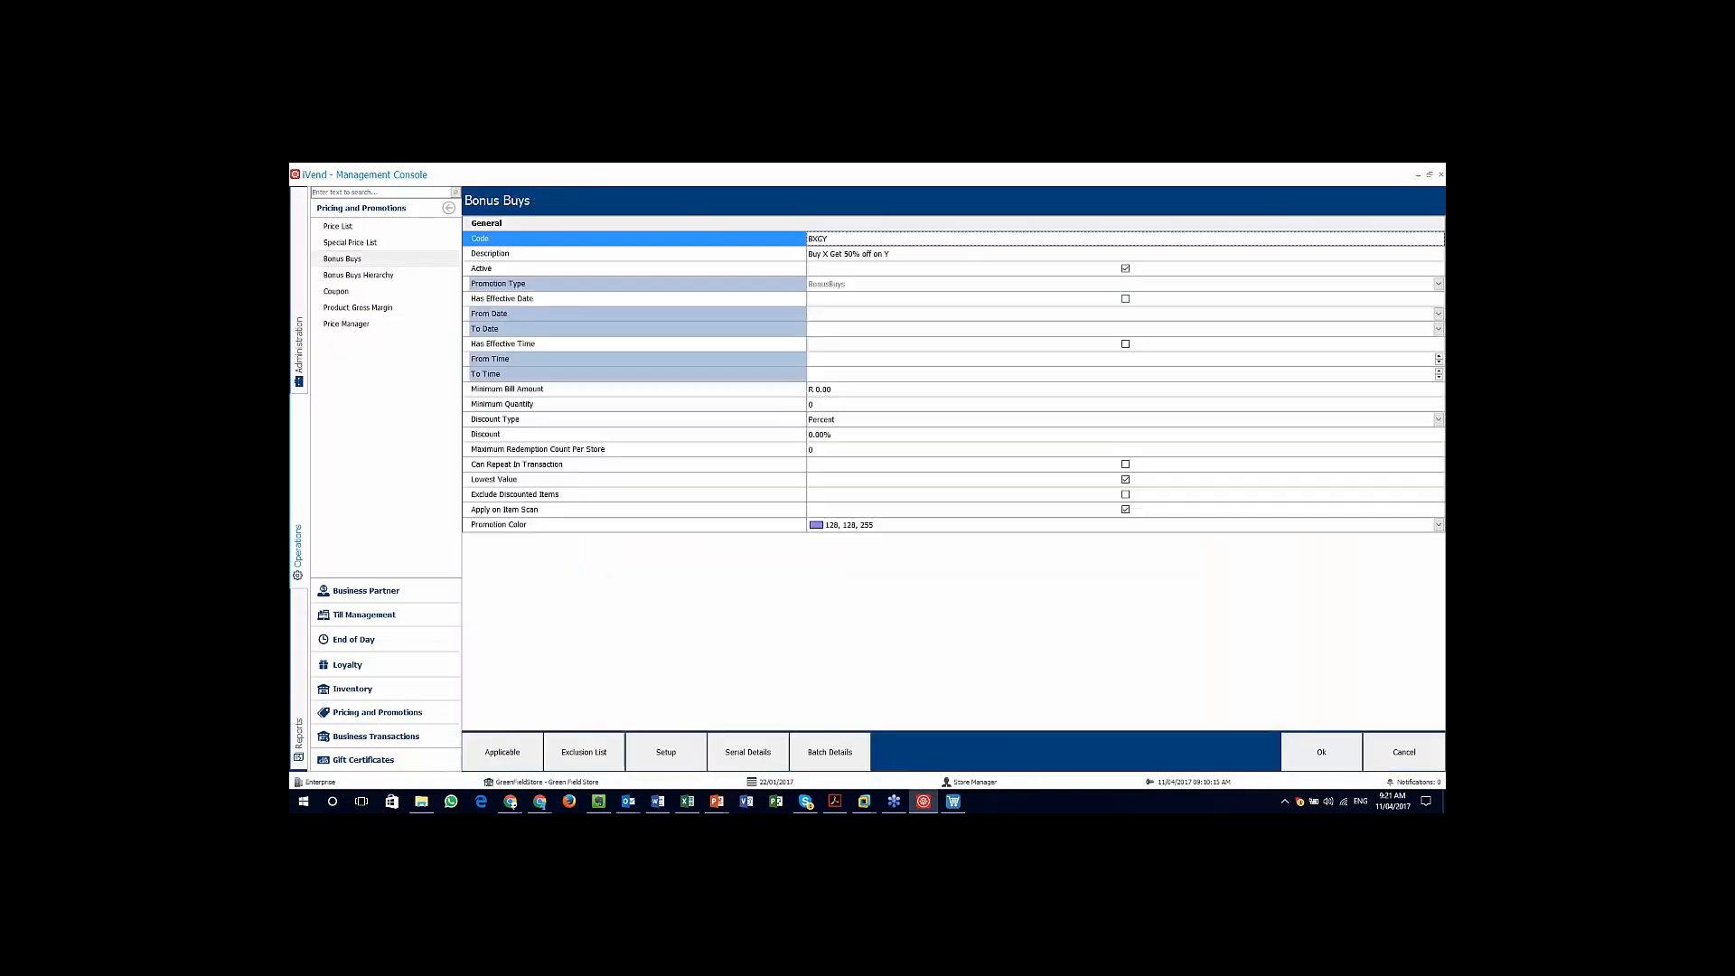
left_click(666, 751)
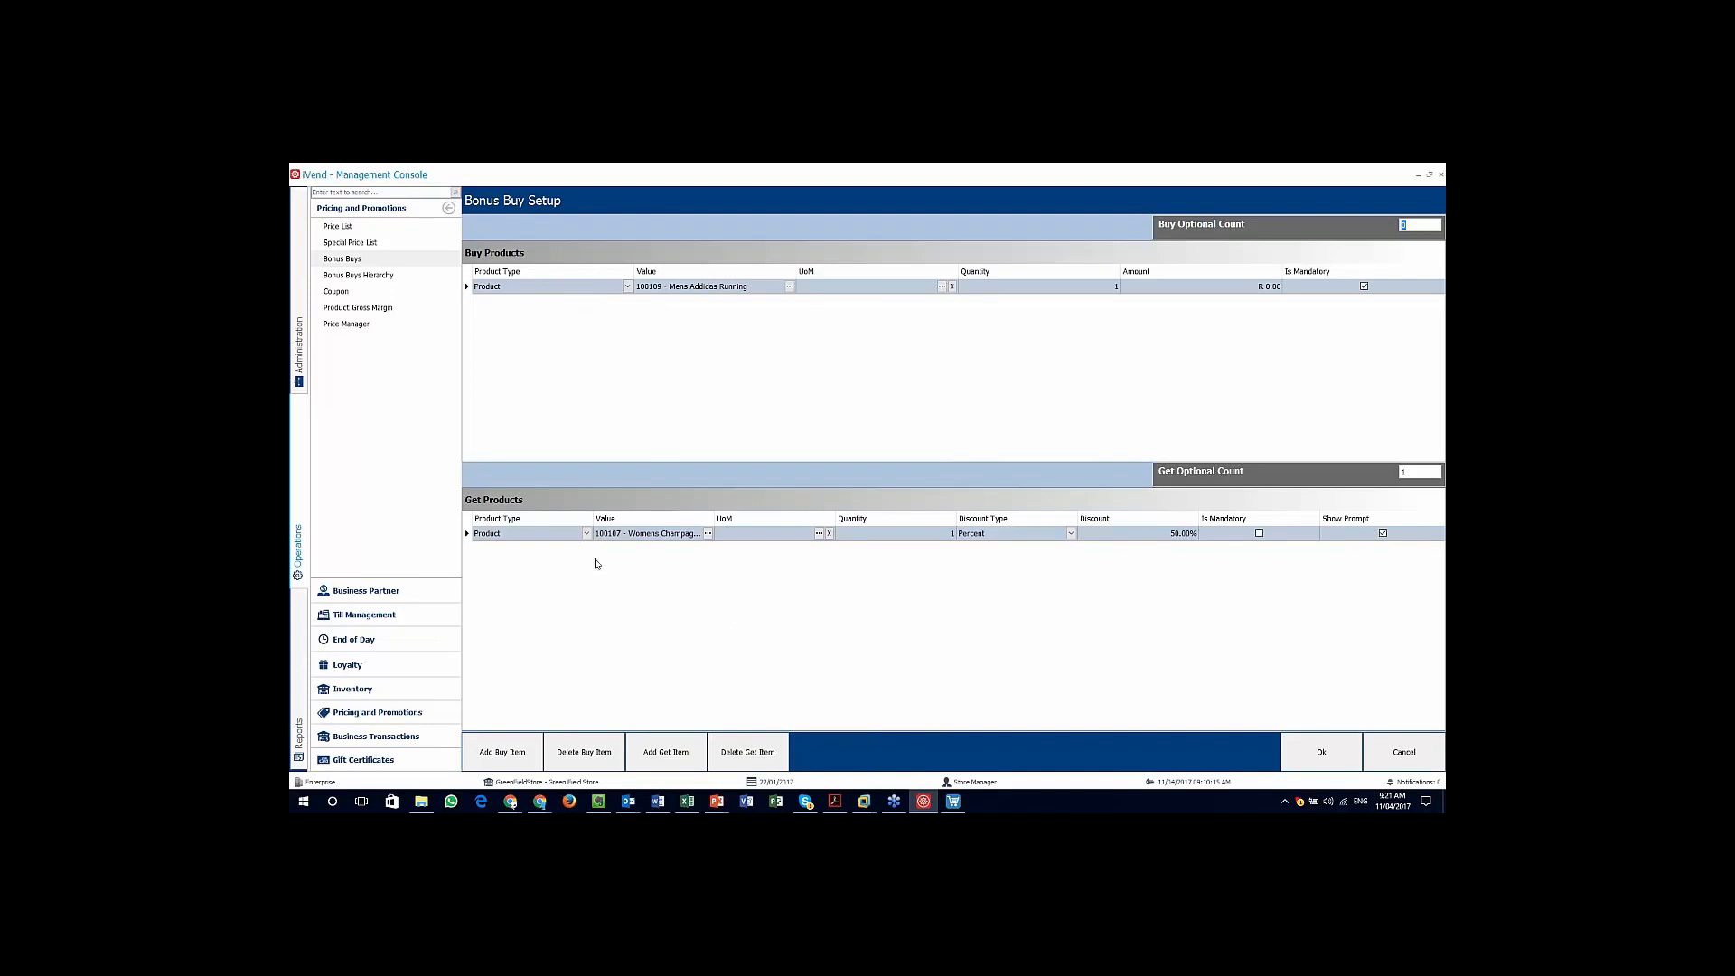
Step: Examine the product types available for the get and buy products, and cancel the bonus buy setup
left_click(586, 535)
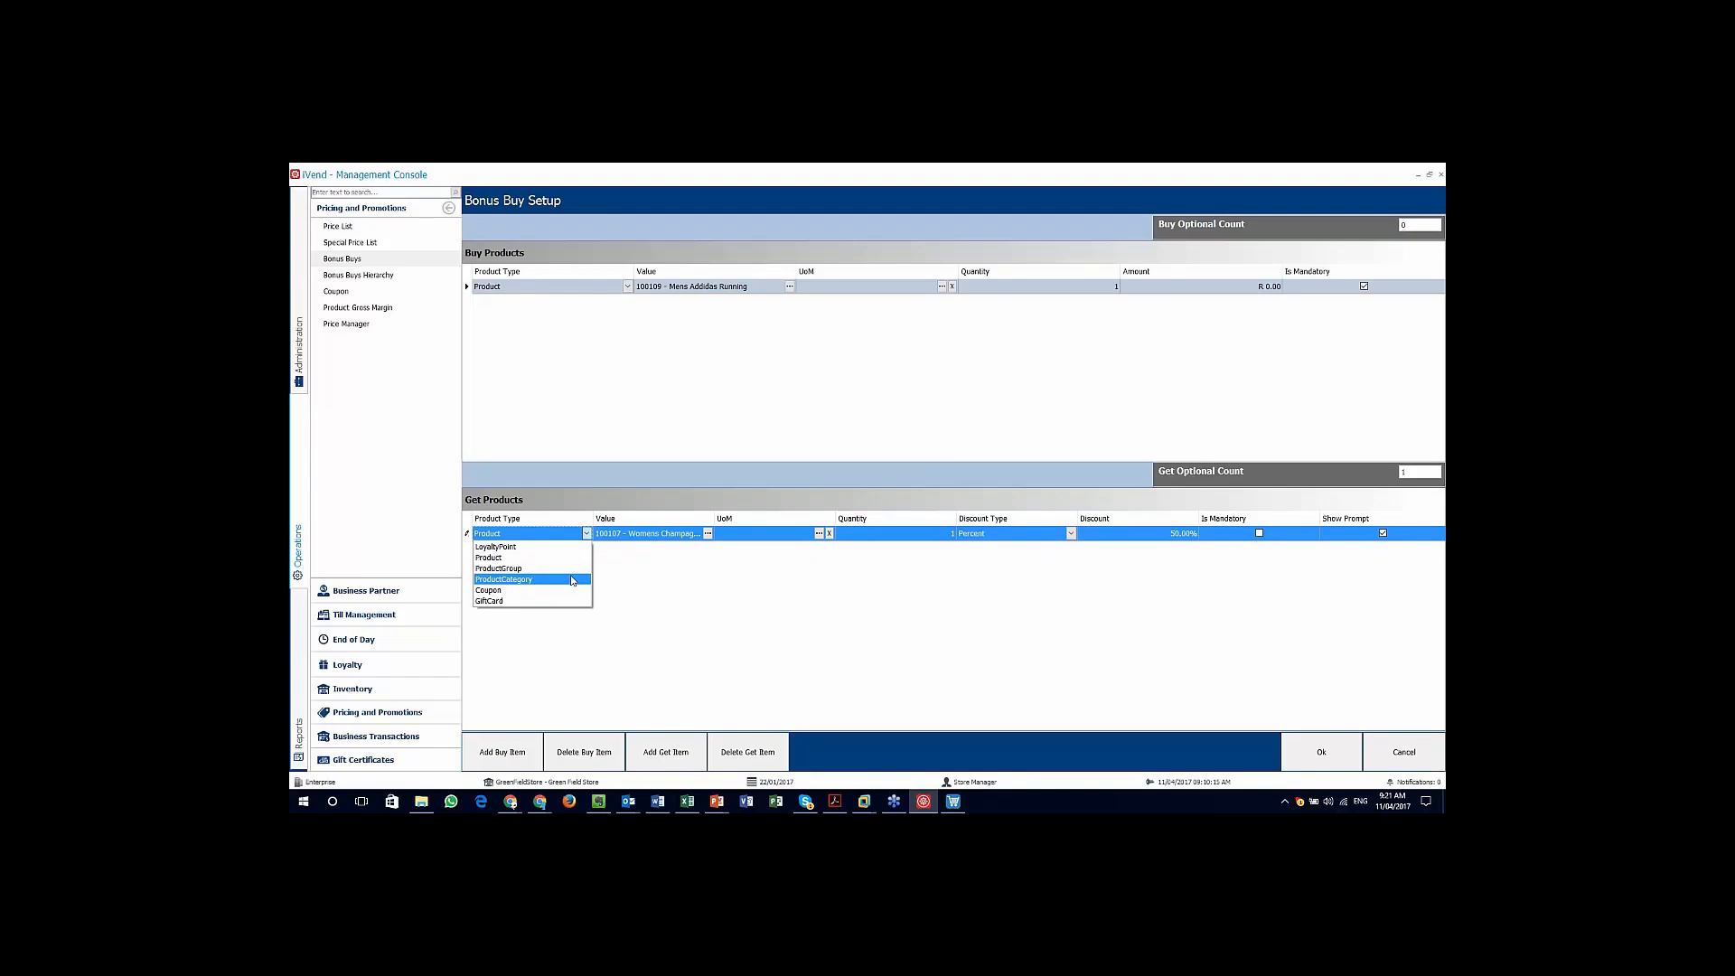
left_click(627, 286)
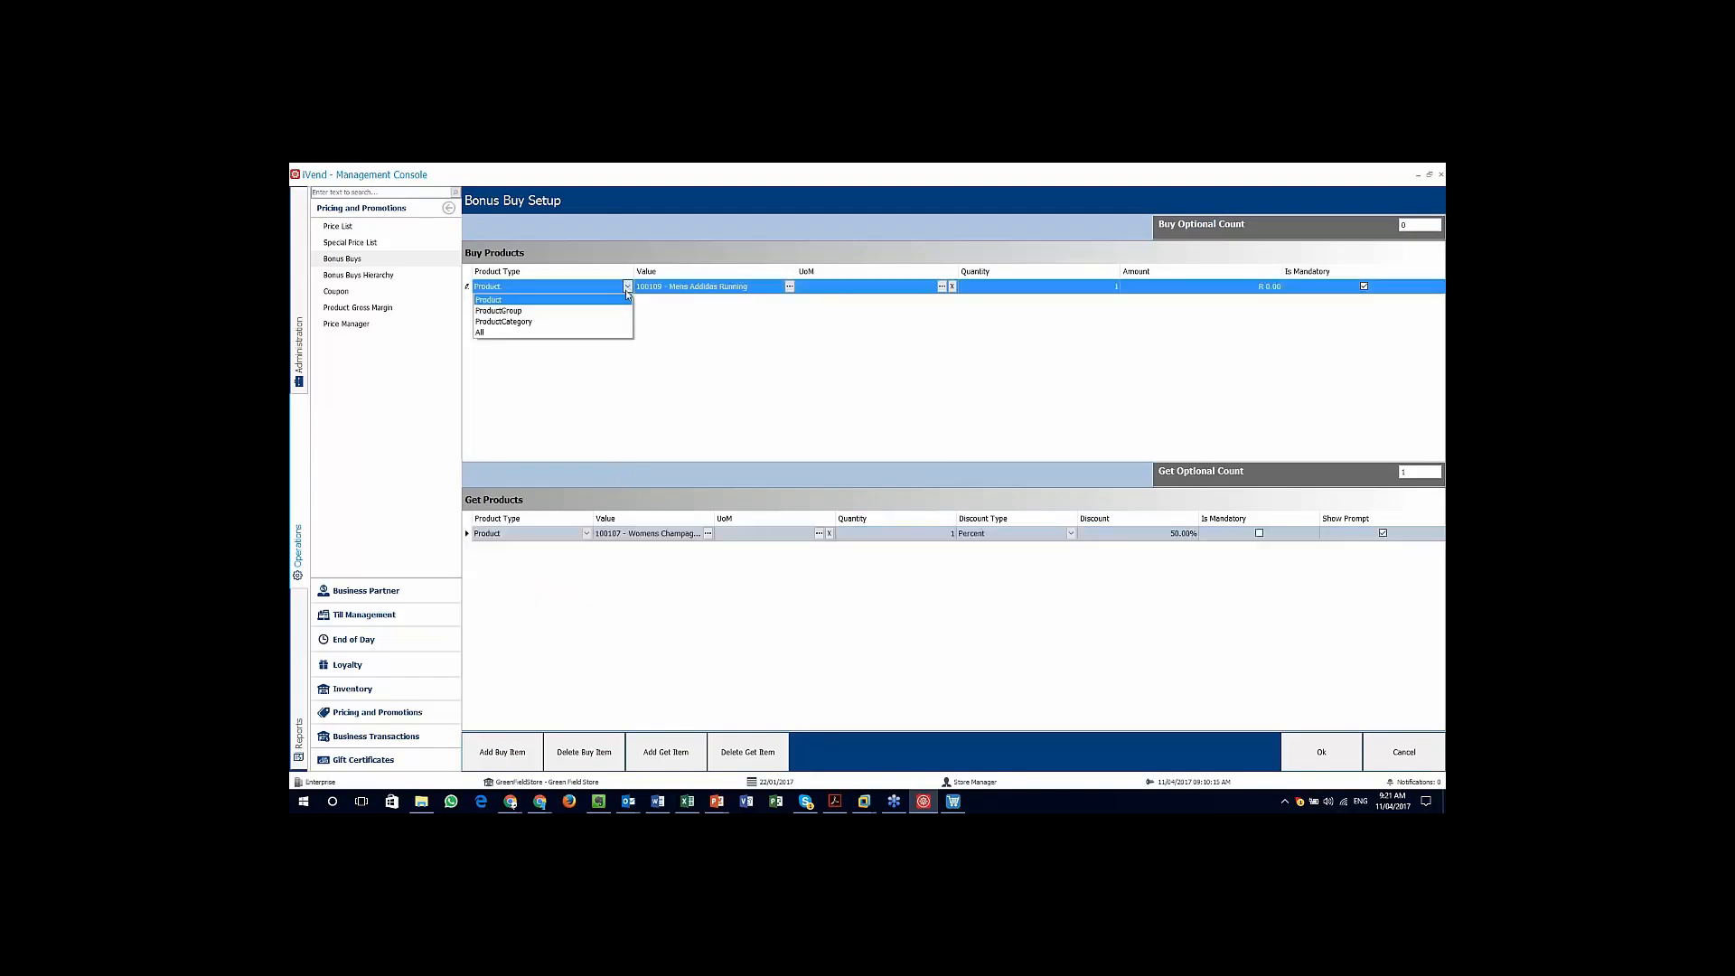
left_click(735, 342)
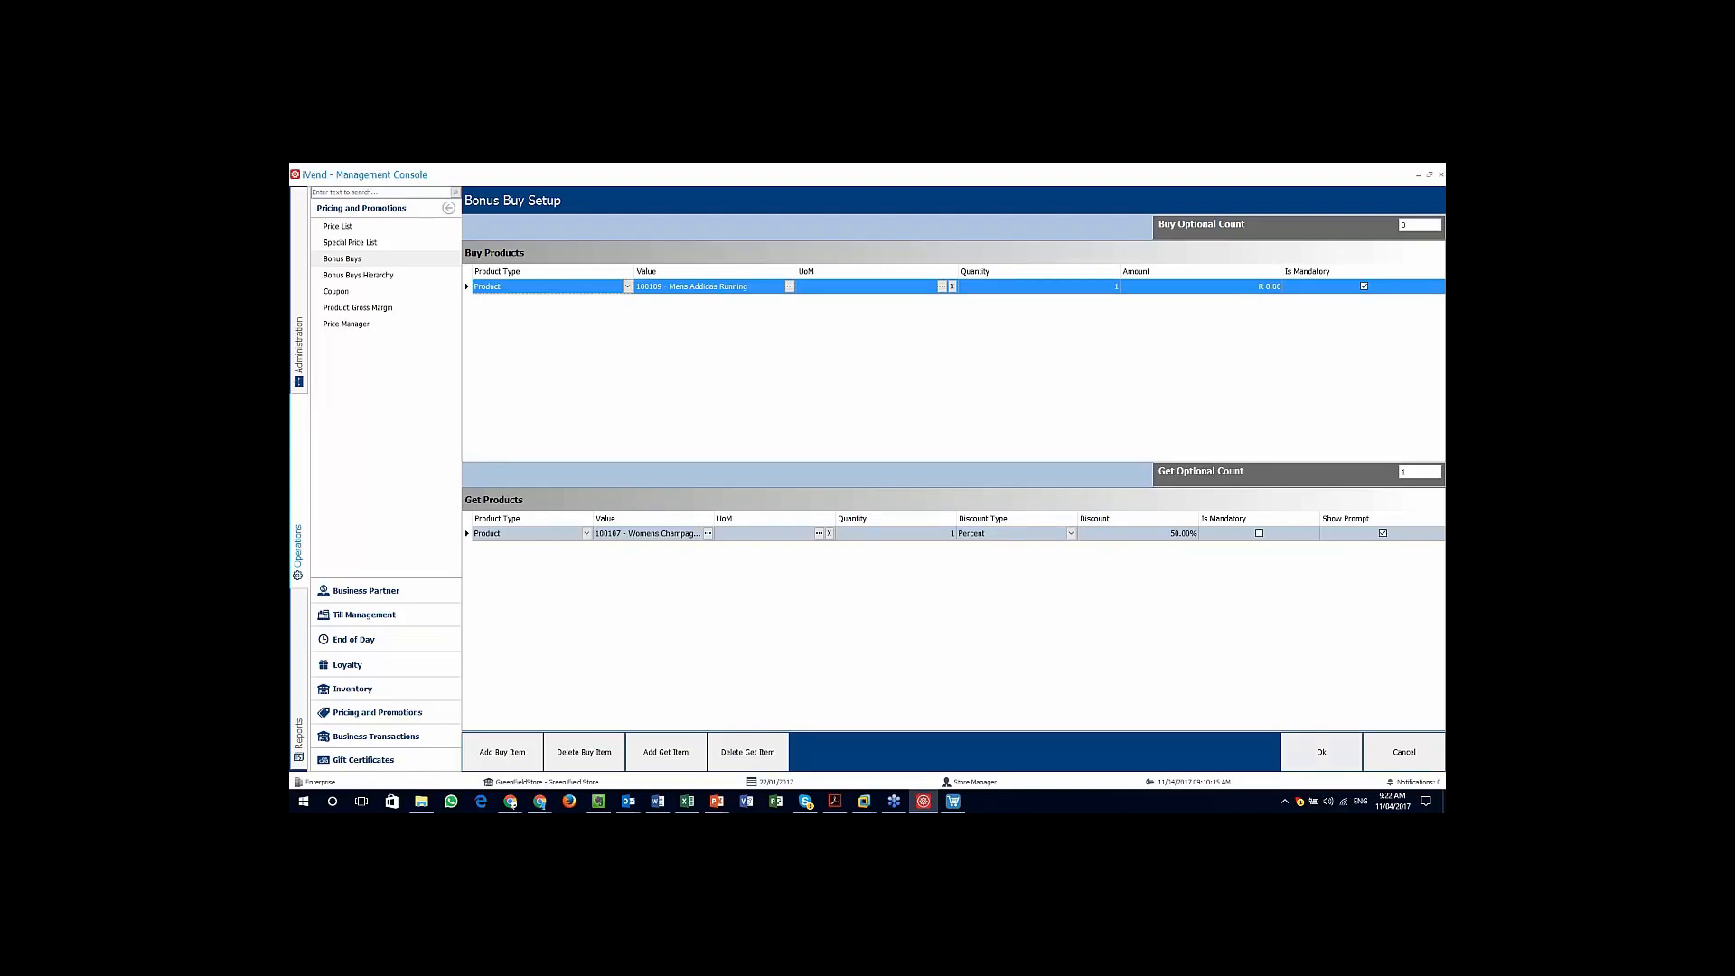
left_click(1403, 752)
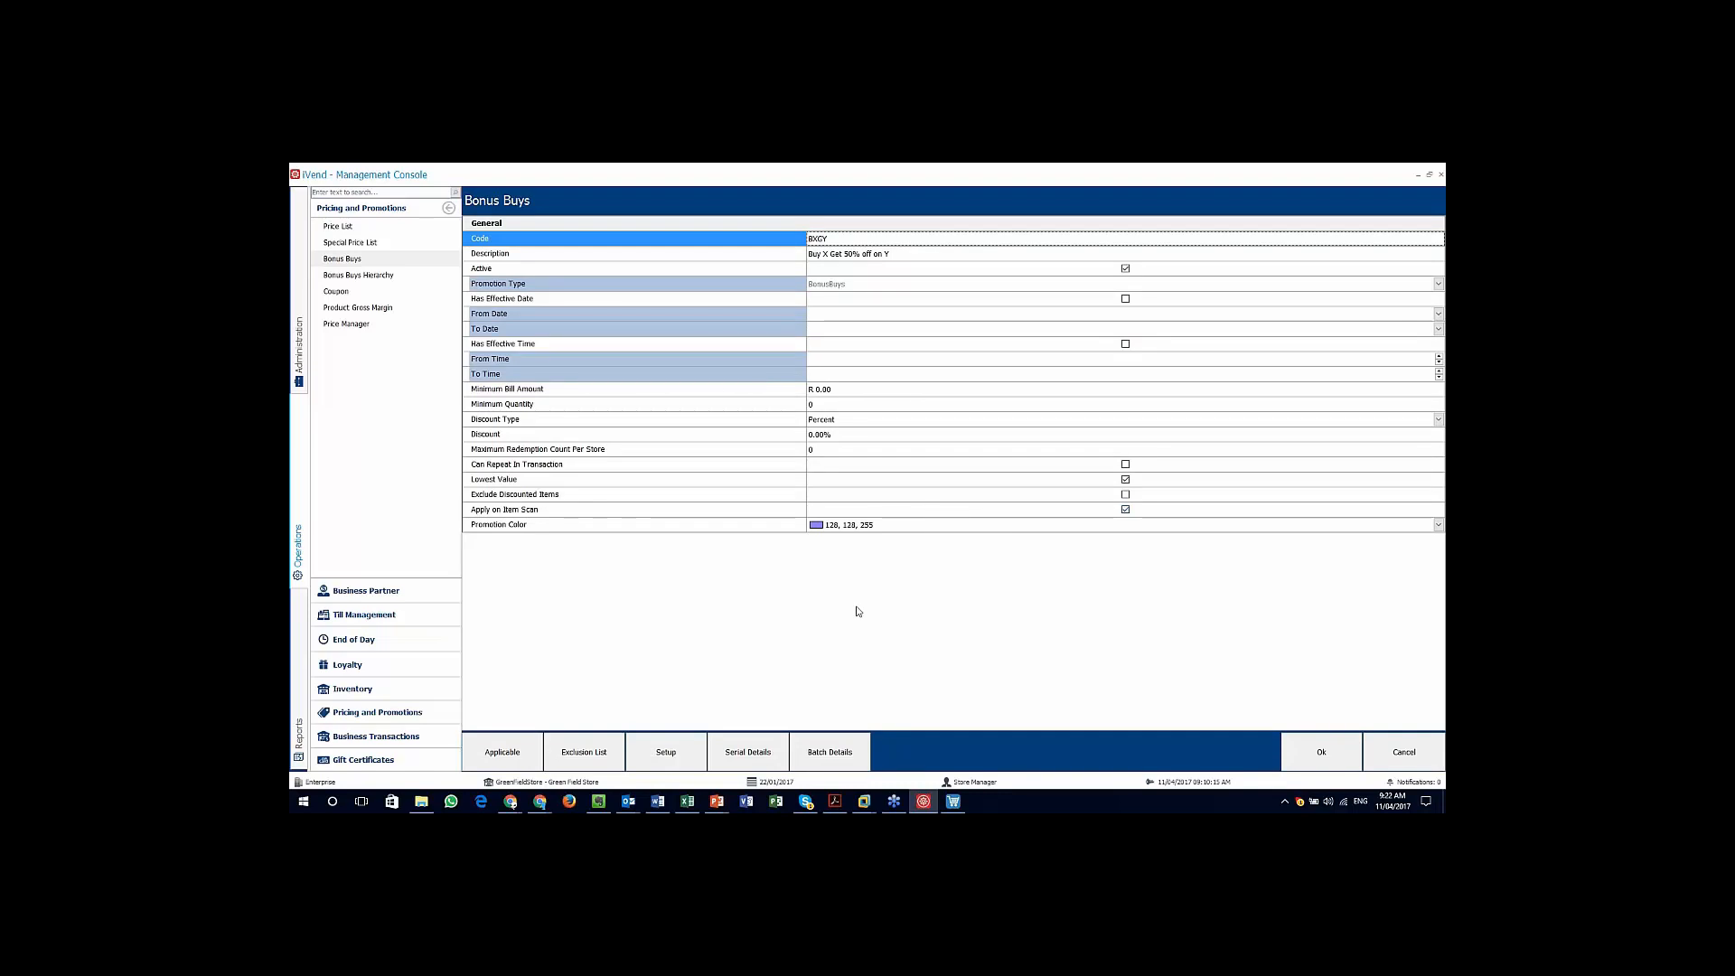
Step: Reopen the bonus buy's setup to view its optional counts, and close the setup and the bonus buy record
left_click(642, 757)
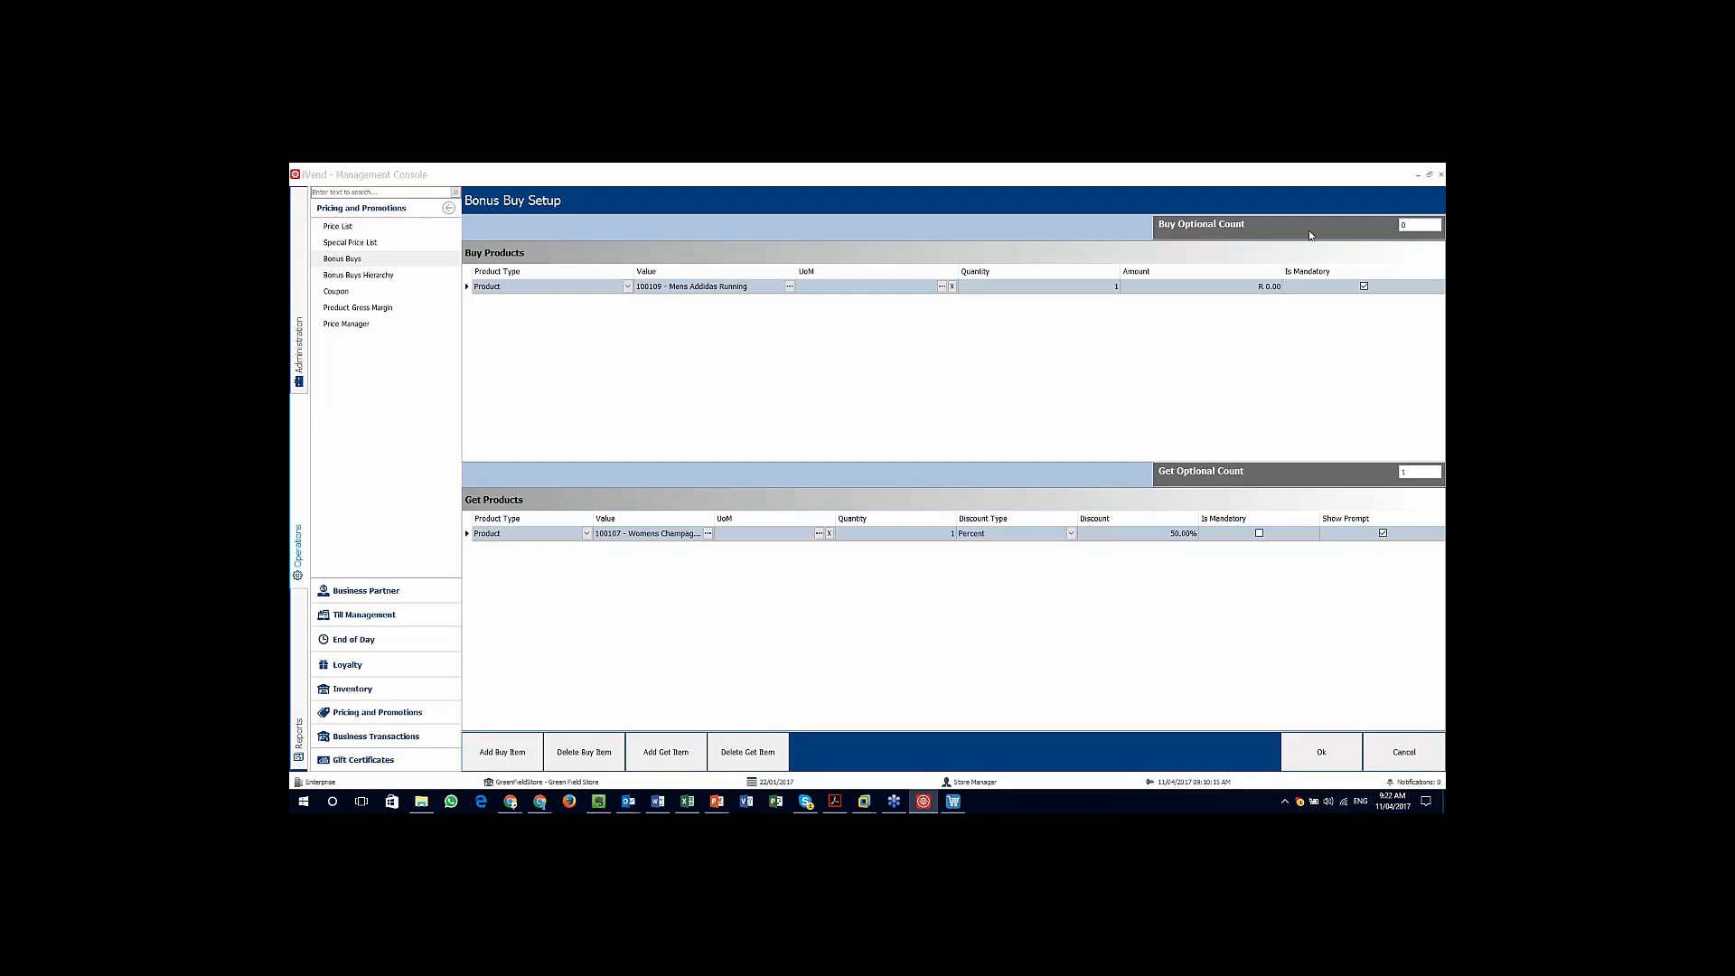
left_click(1383, 750)
left_click(1366, 752)
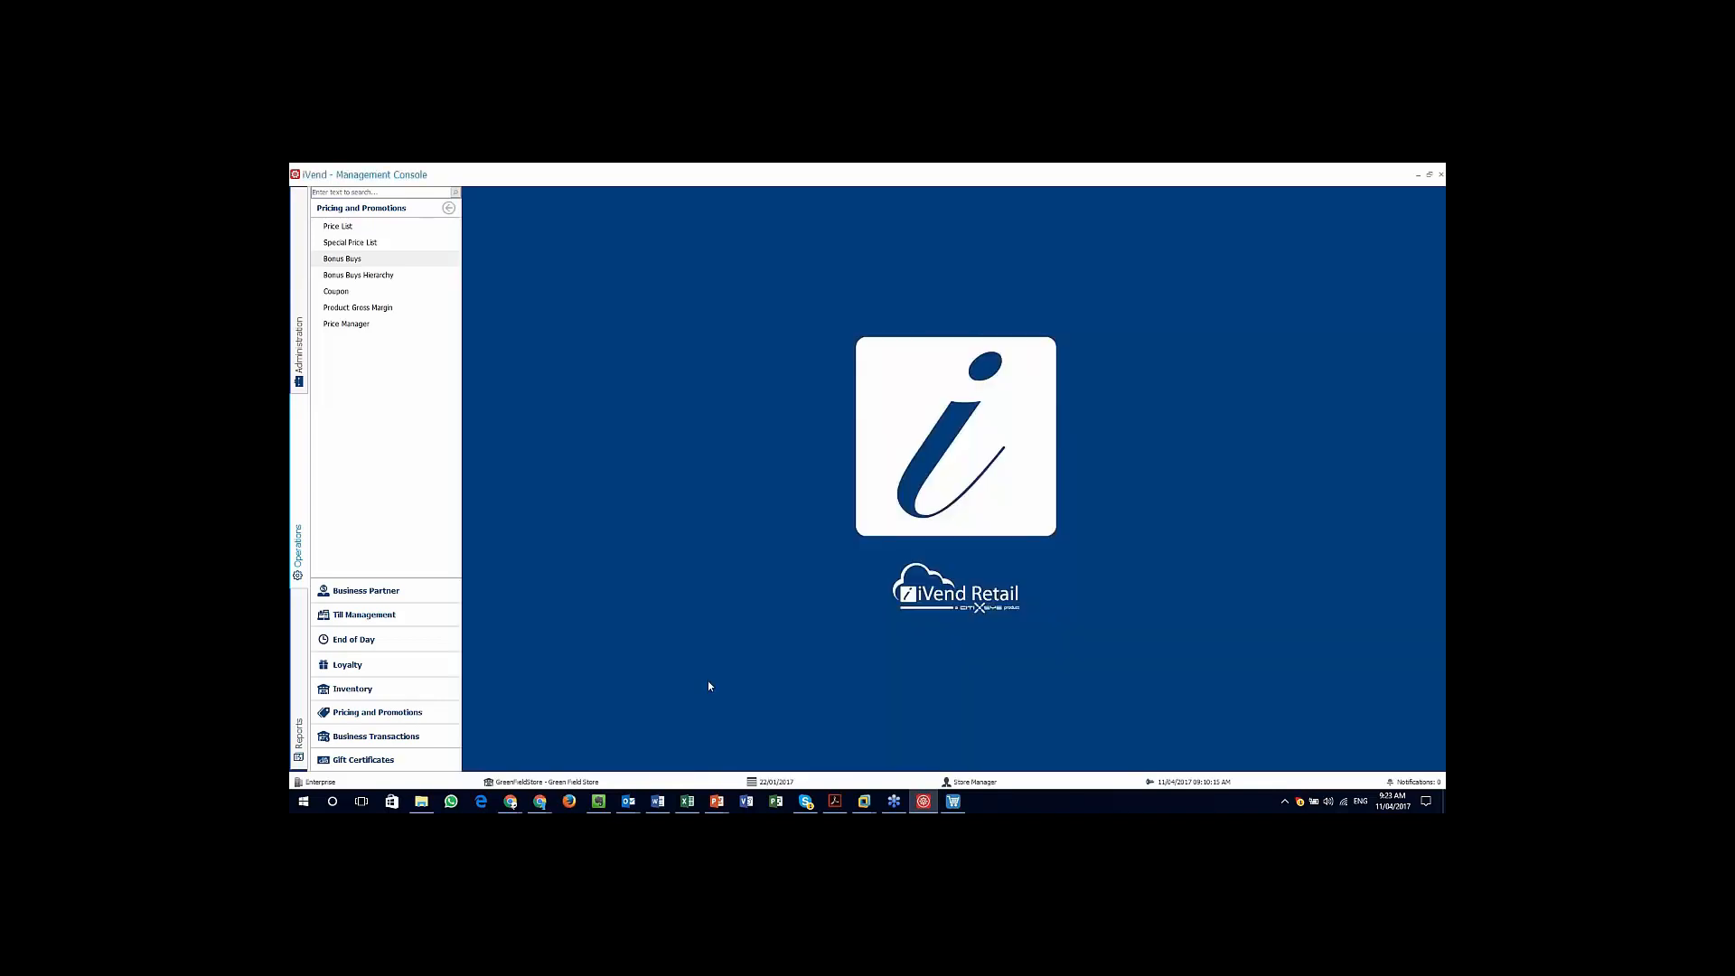
Step: Open the Store Gift Card record under Gift Certificates to view its settings, and close the record and search
left_click(371, 761)
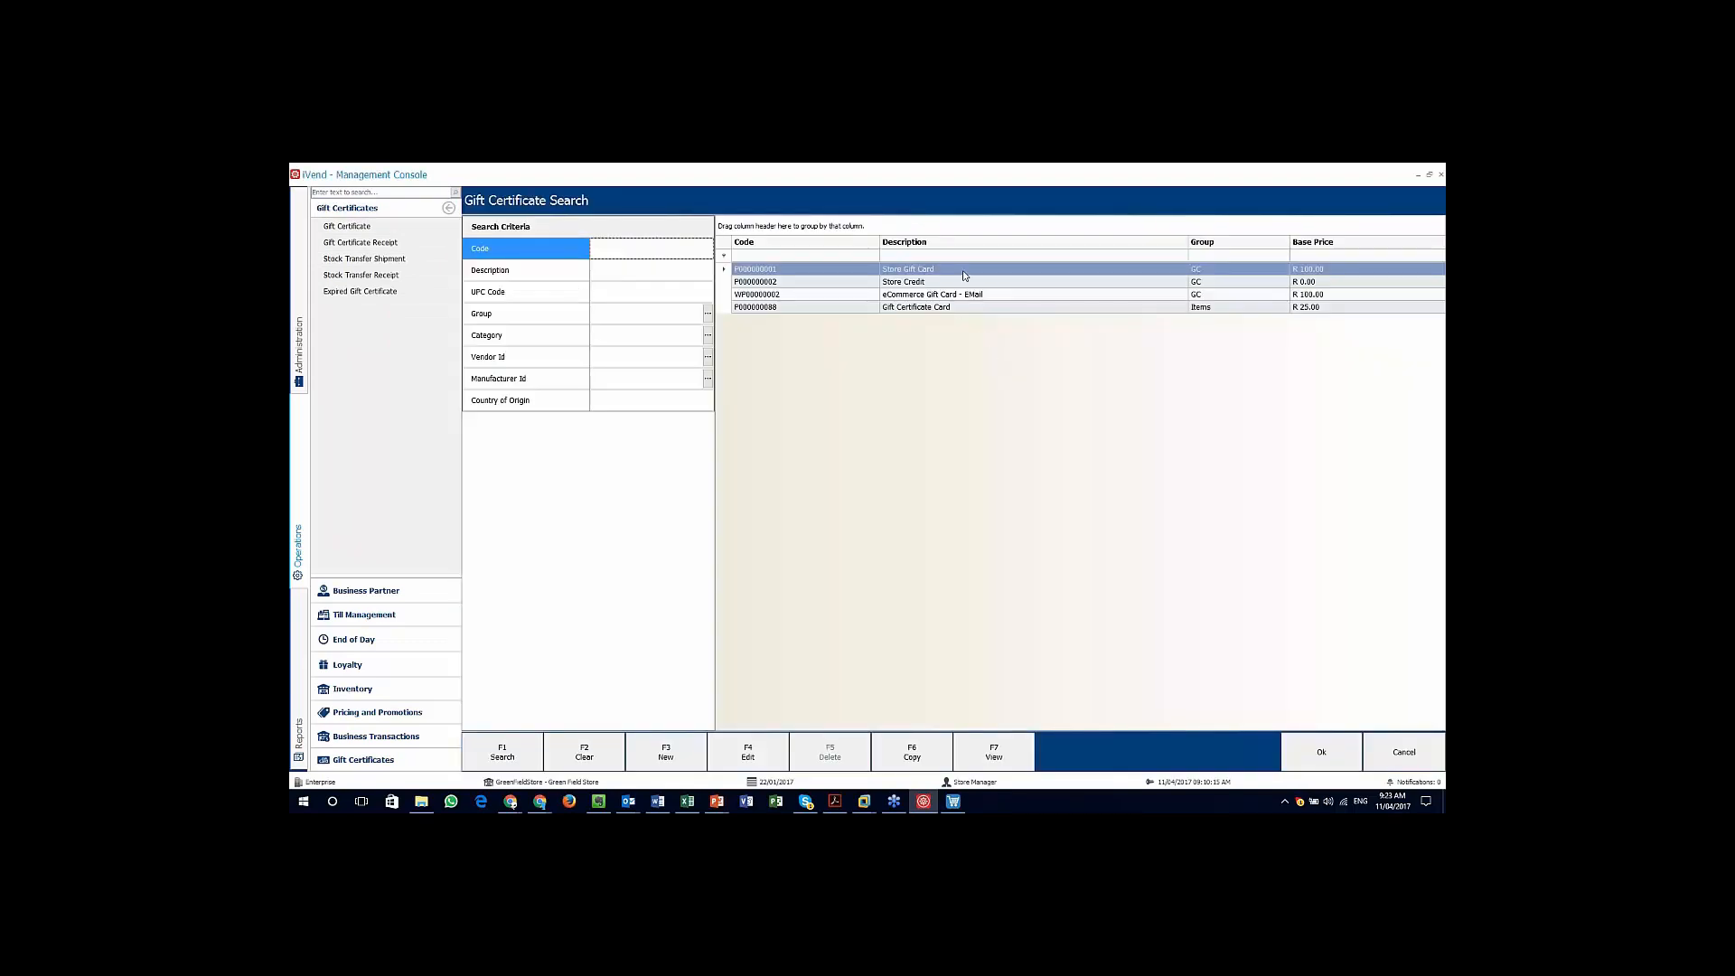
double_click(963, 271)
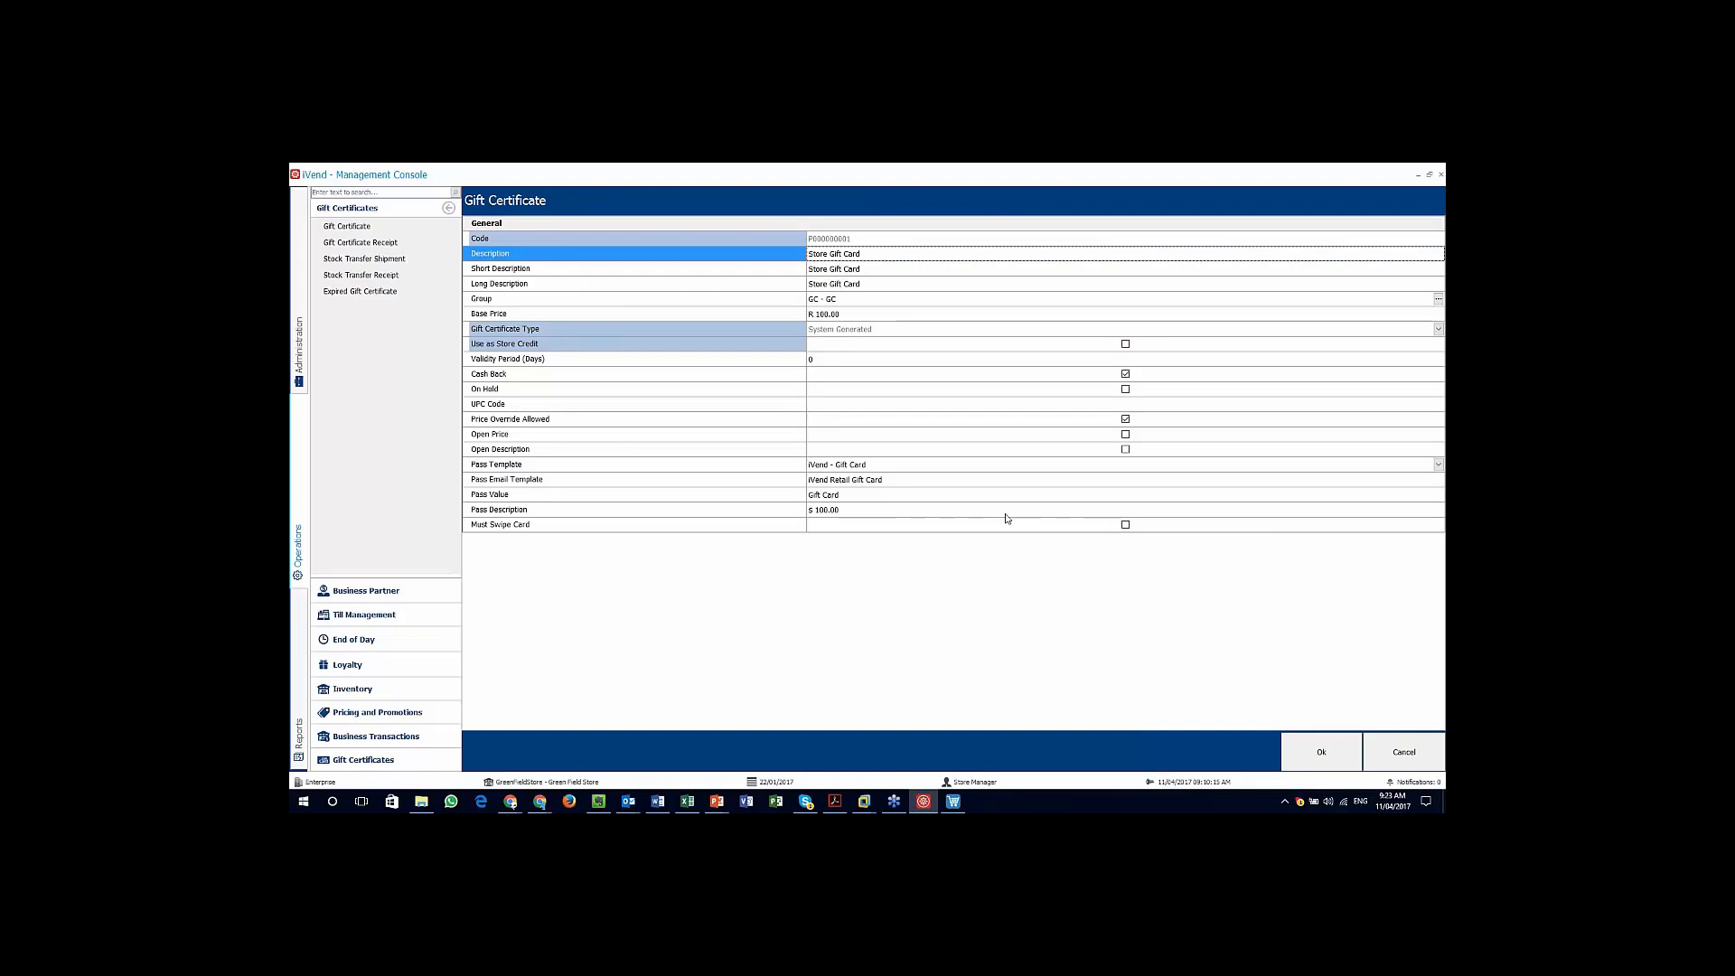
left_click(1435, 745)
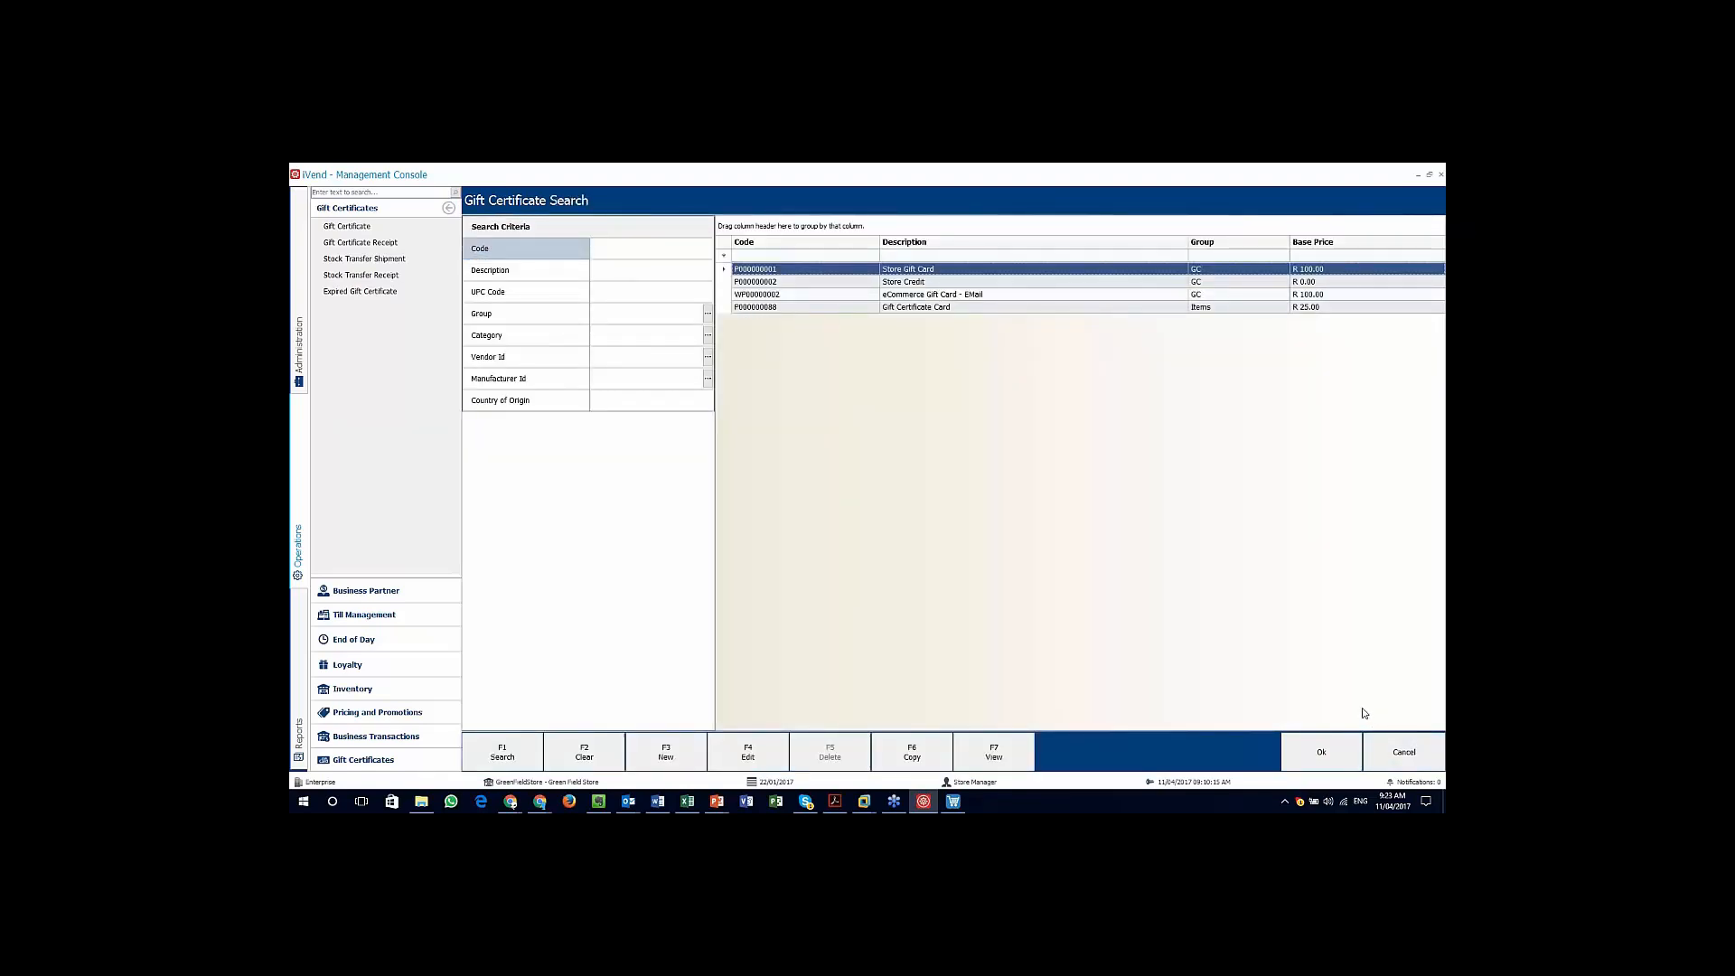
left_click(1401, 752)
Step: View the Item Label Printing form in the reports area, and cancel it
left_click(299, 687)
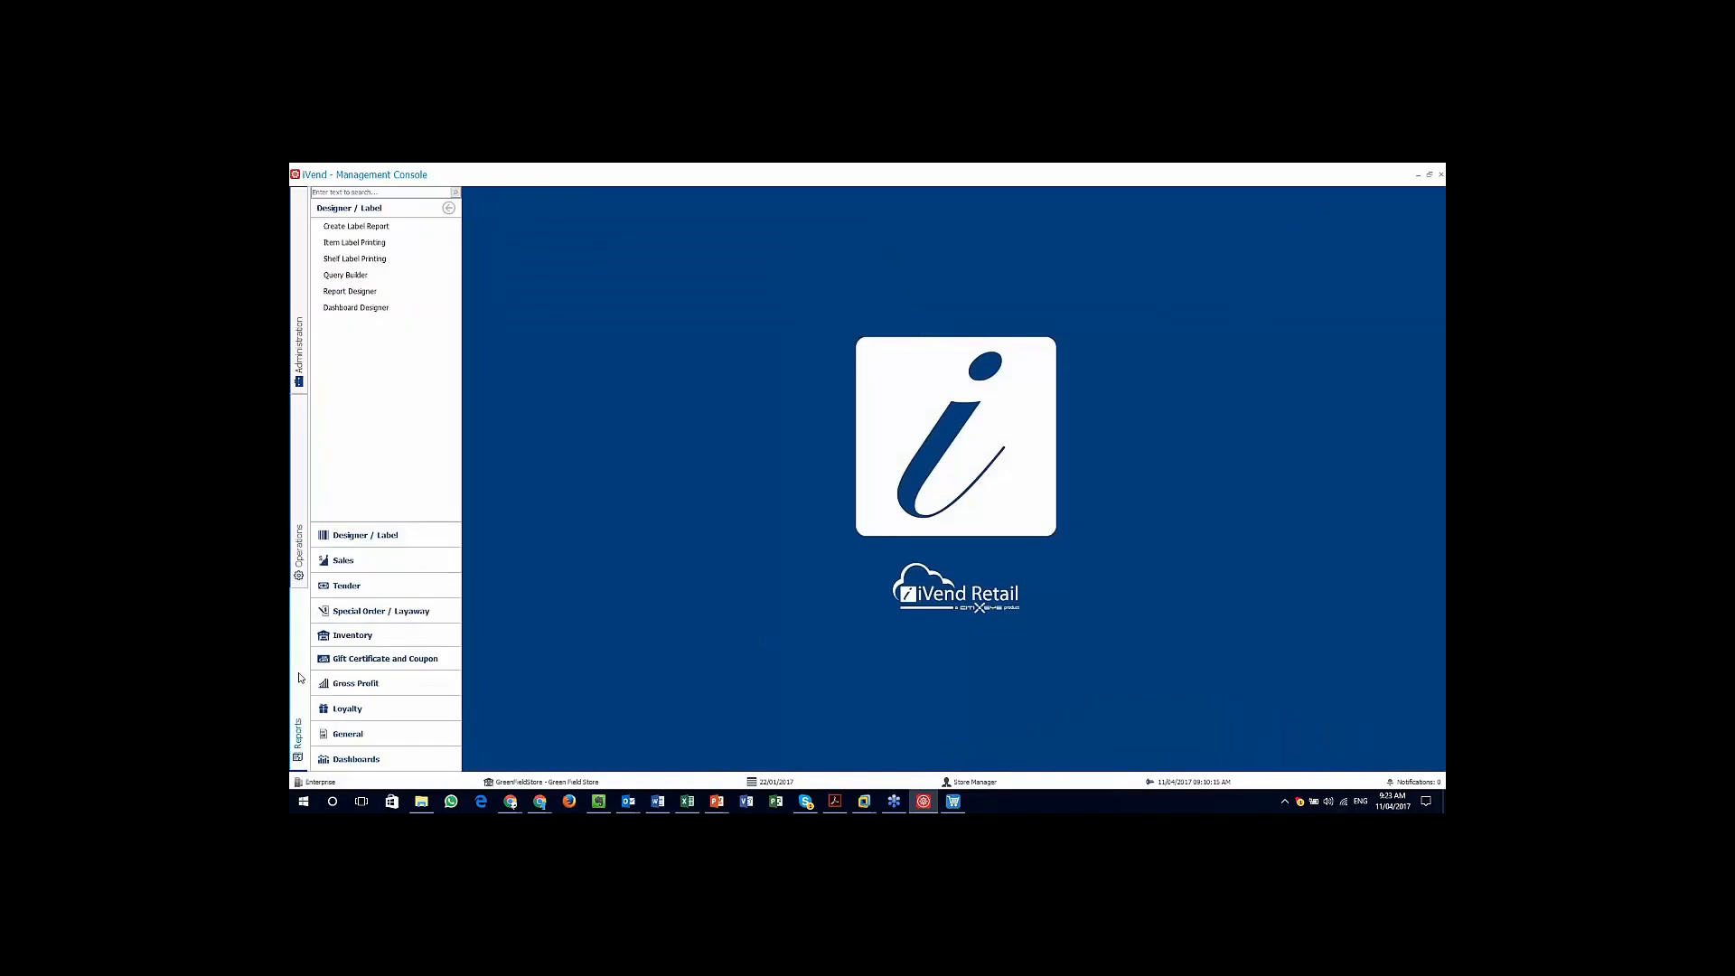
left_click(375, 243)
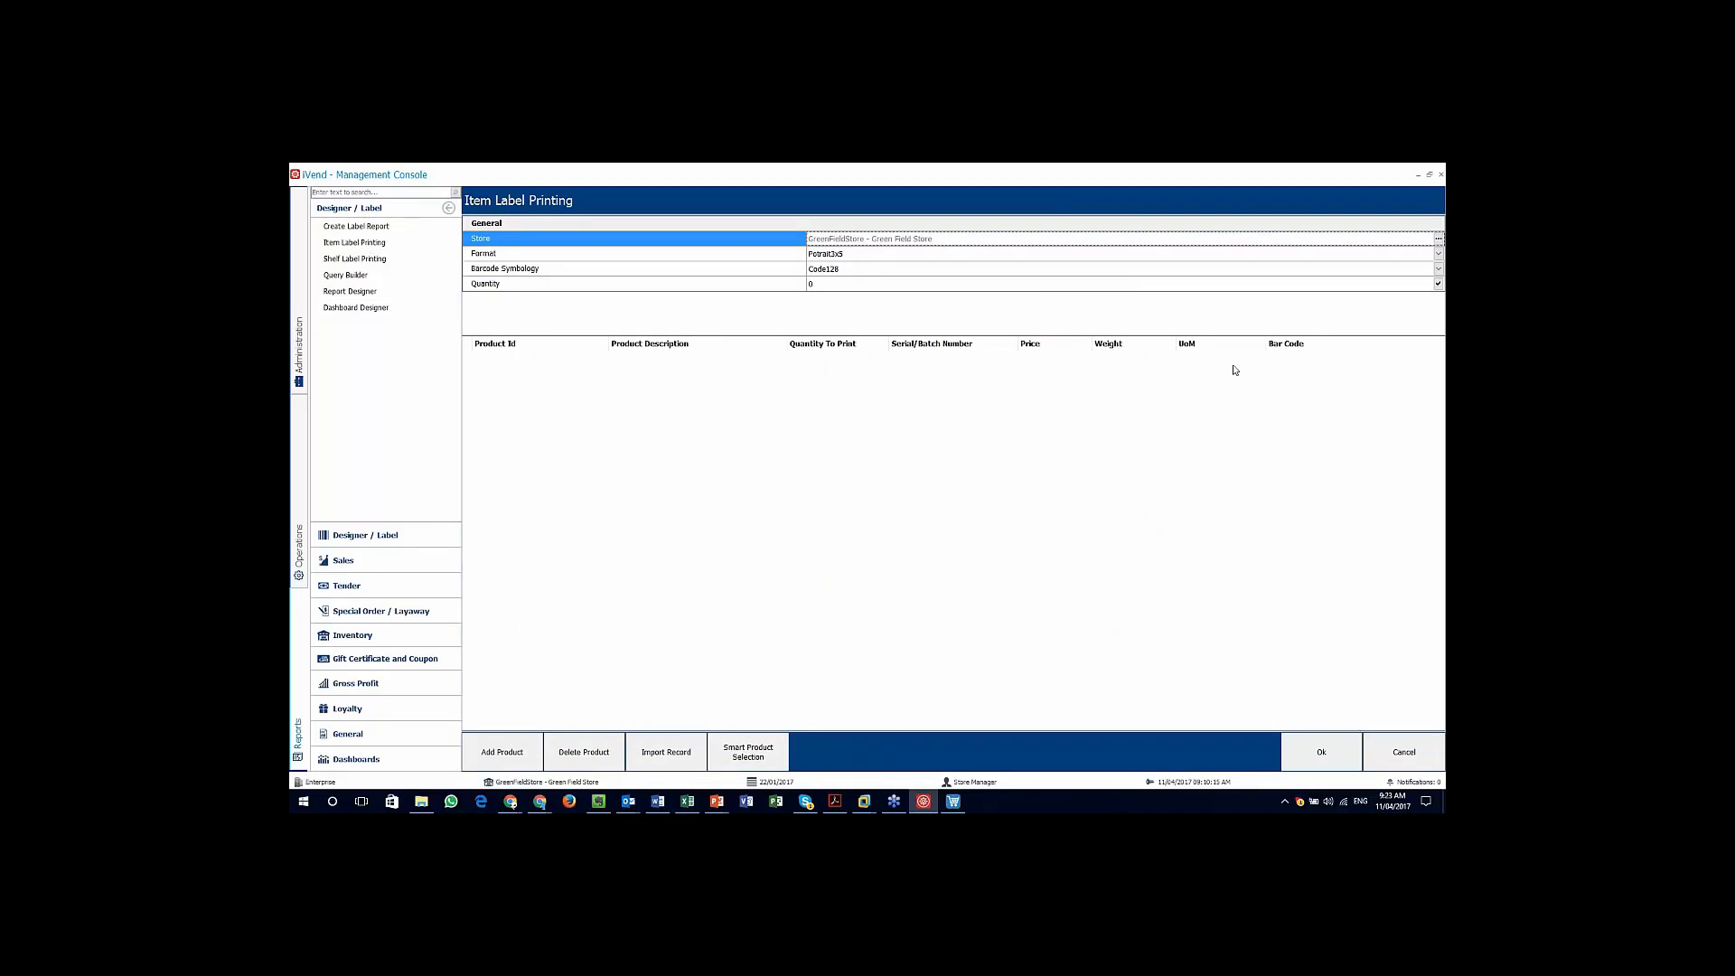
left_click(1404, 752)
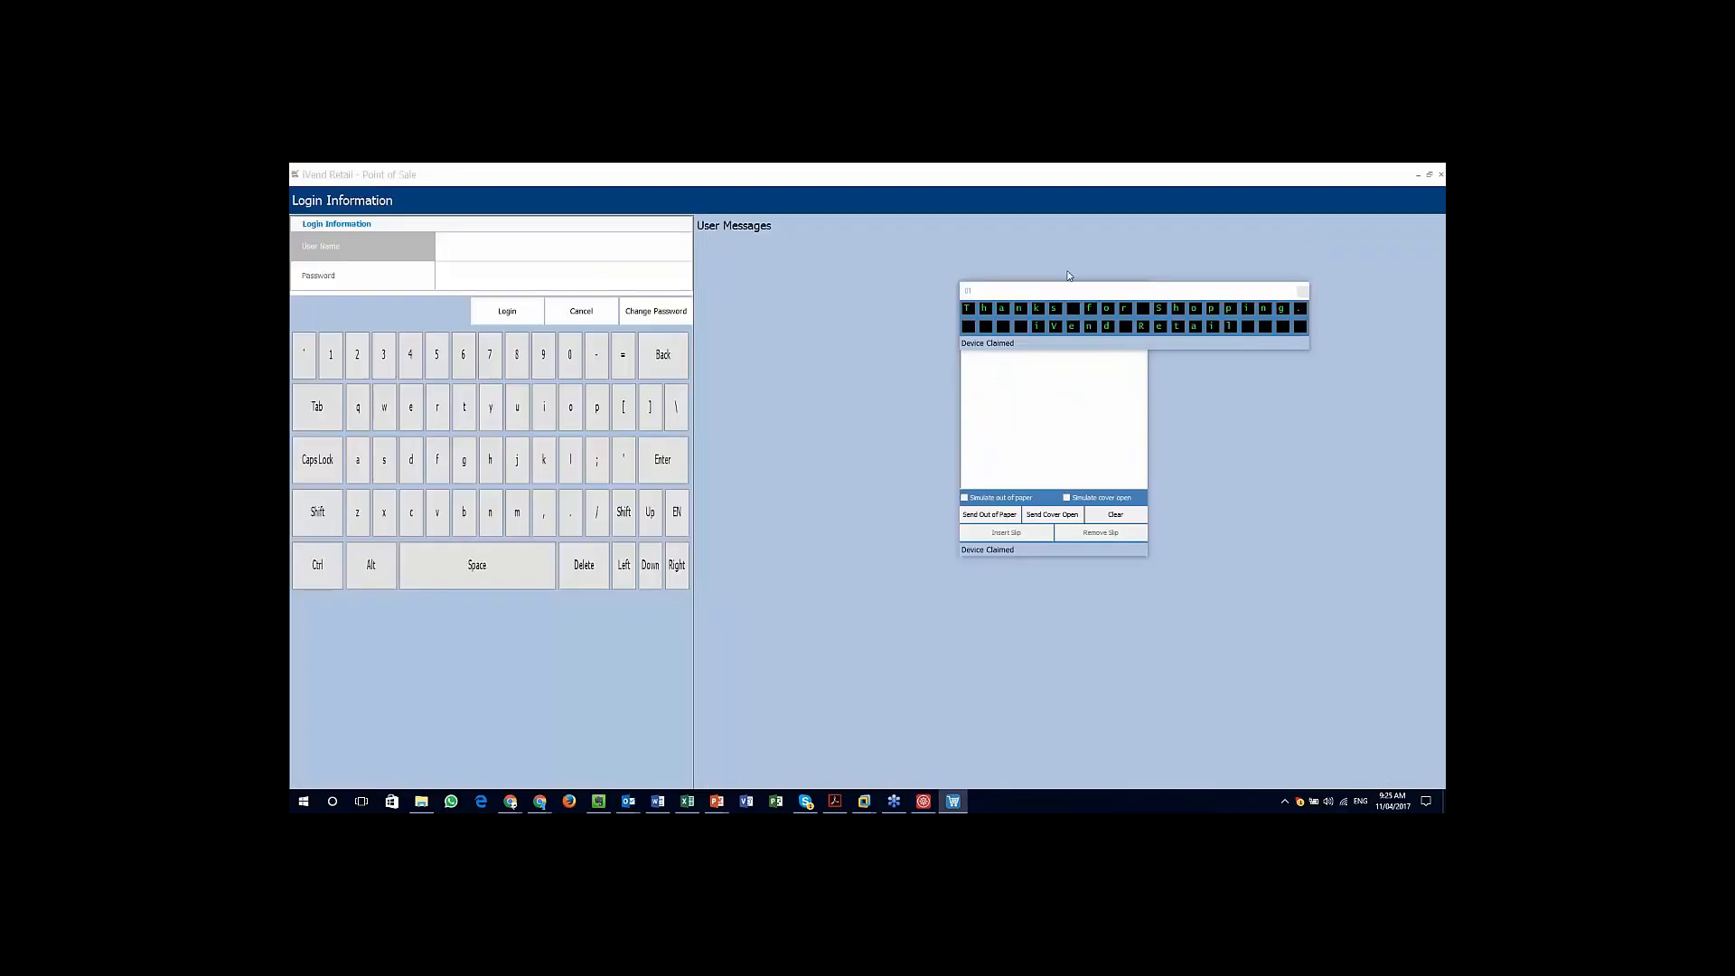
Step: Clear away the pole display simulator in the Point of Sale, and try to log in with the user name and account password
left_click_drag(1299, 296, 1035, 333)
left_click(1038, 328)
left_click(534, 252)
key("Tab")
type("********")
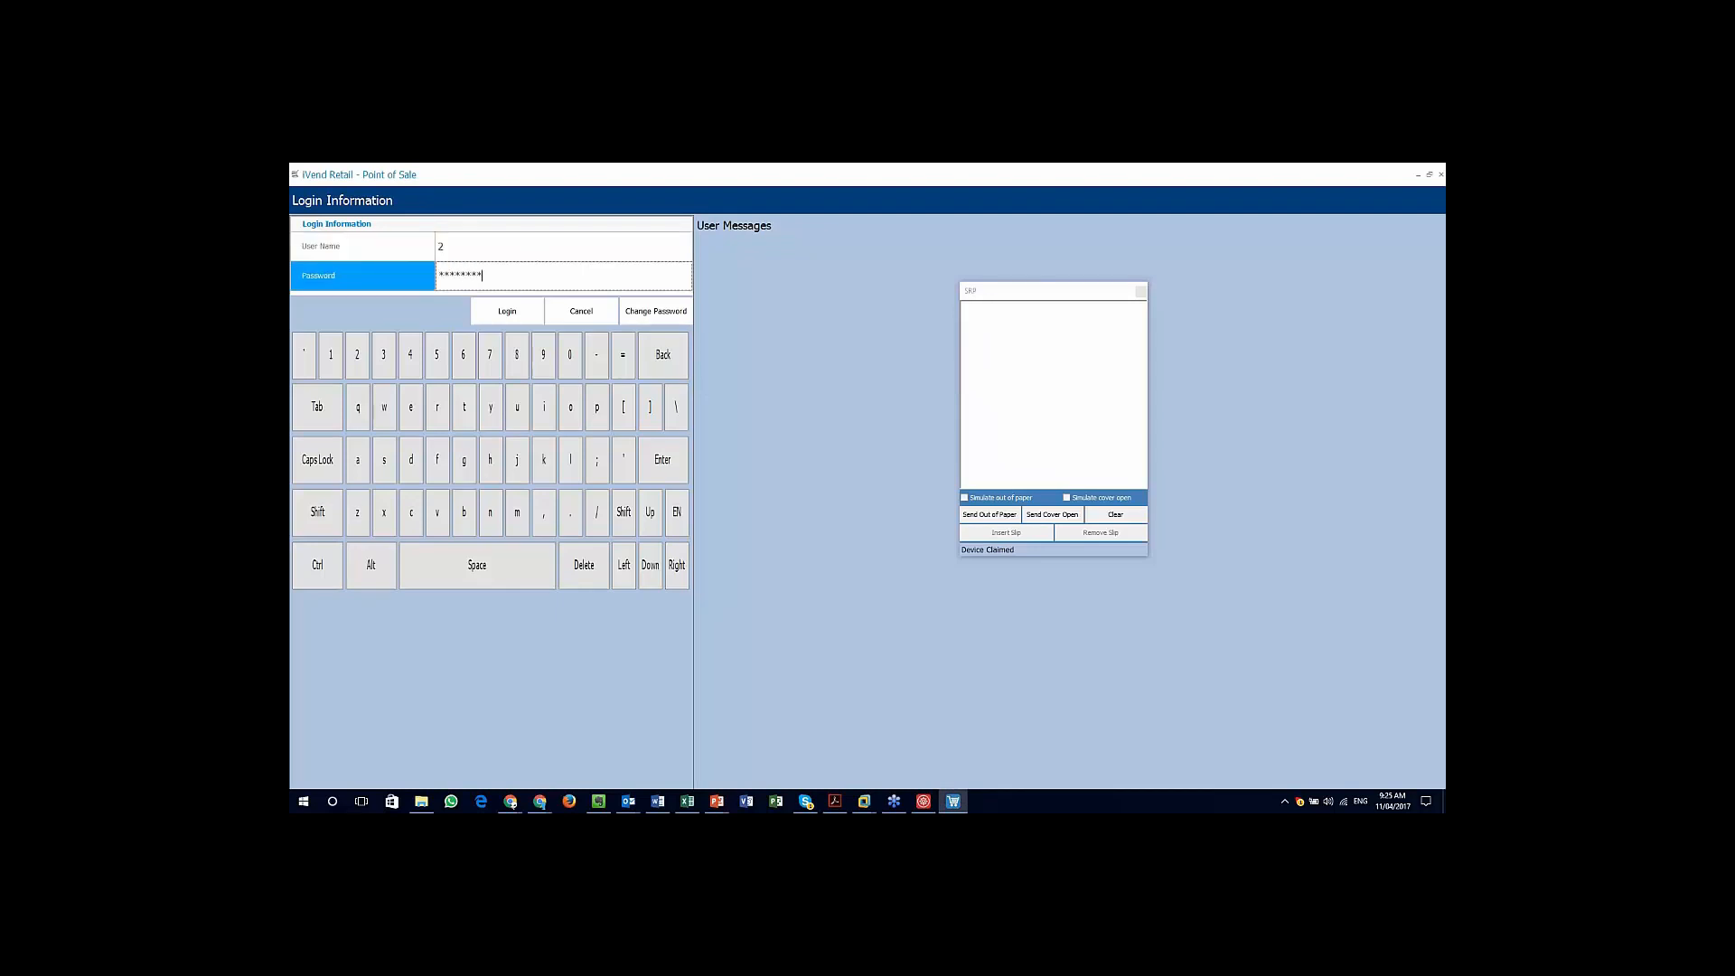
left_click(523, 307)
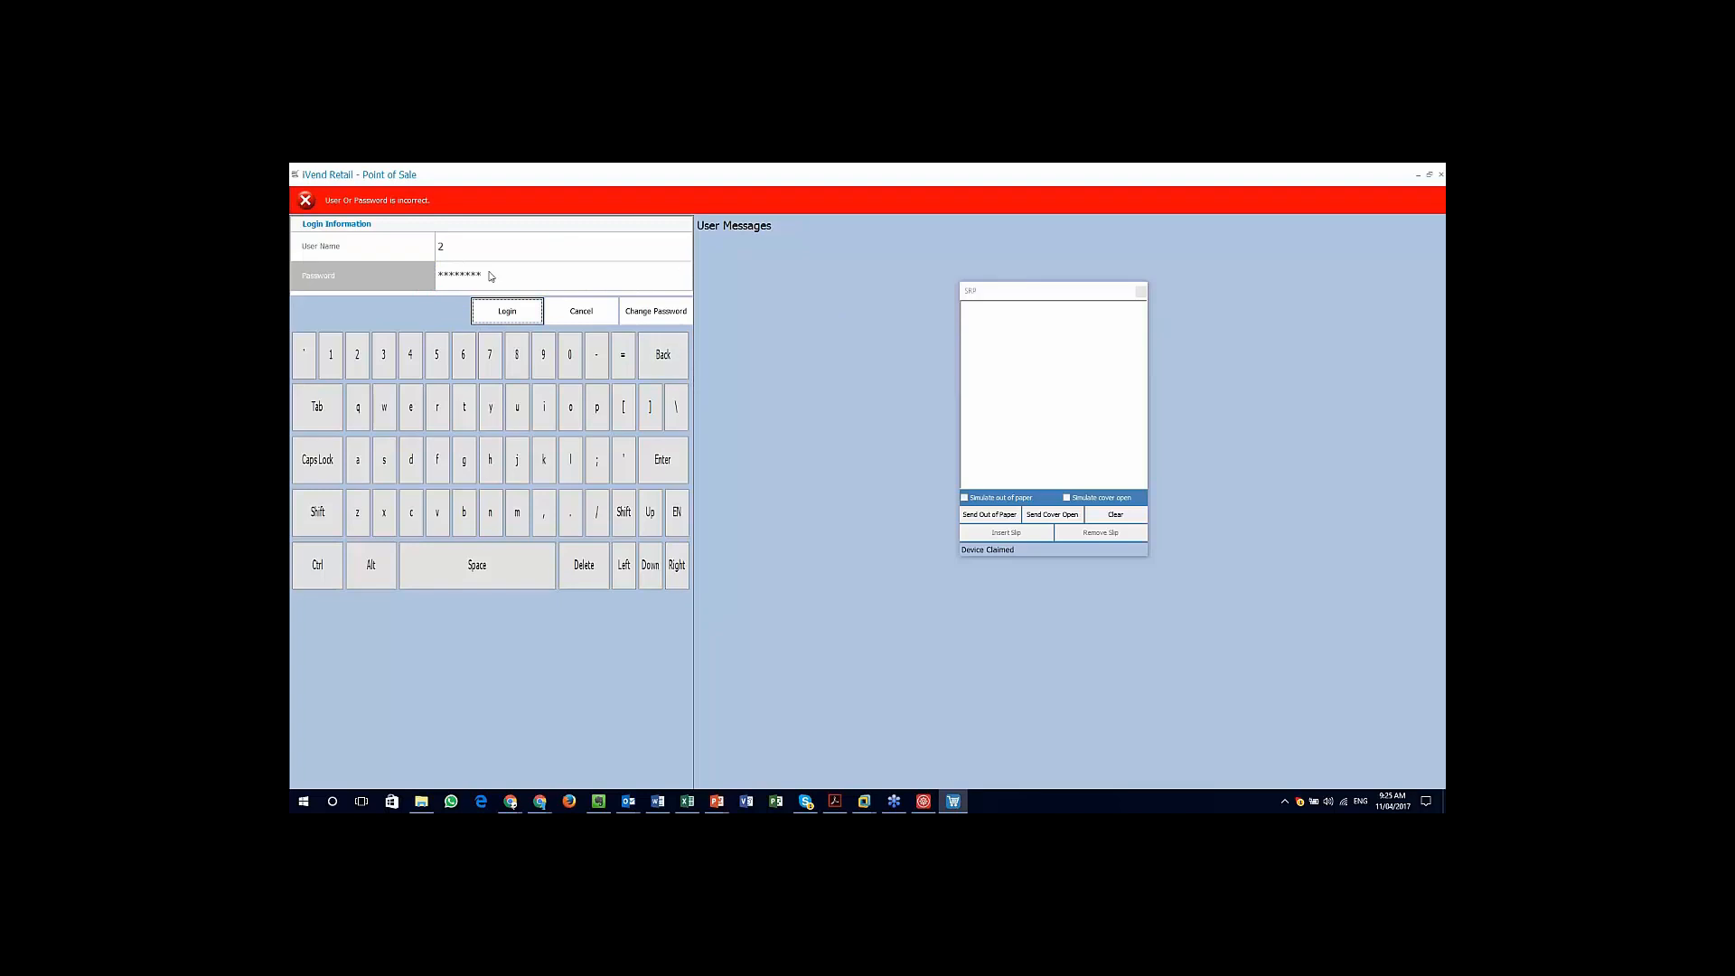
Step: Replace the account password in the login form and try to log in again
left_click(492, 276)
key("ctrl+a")
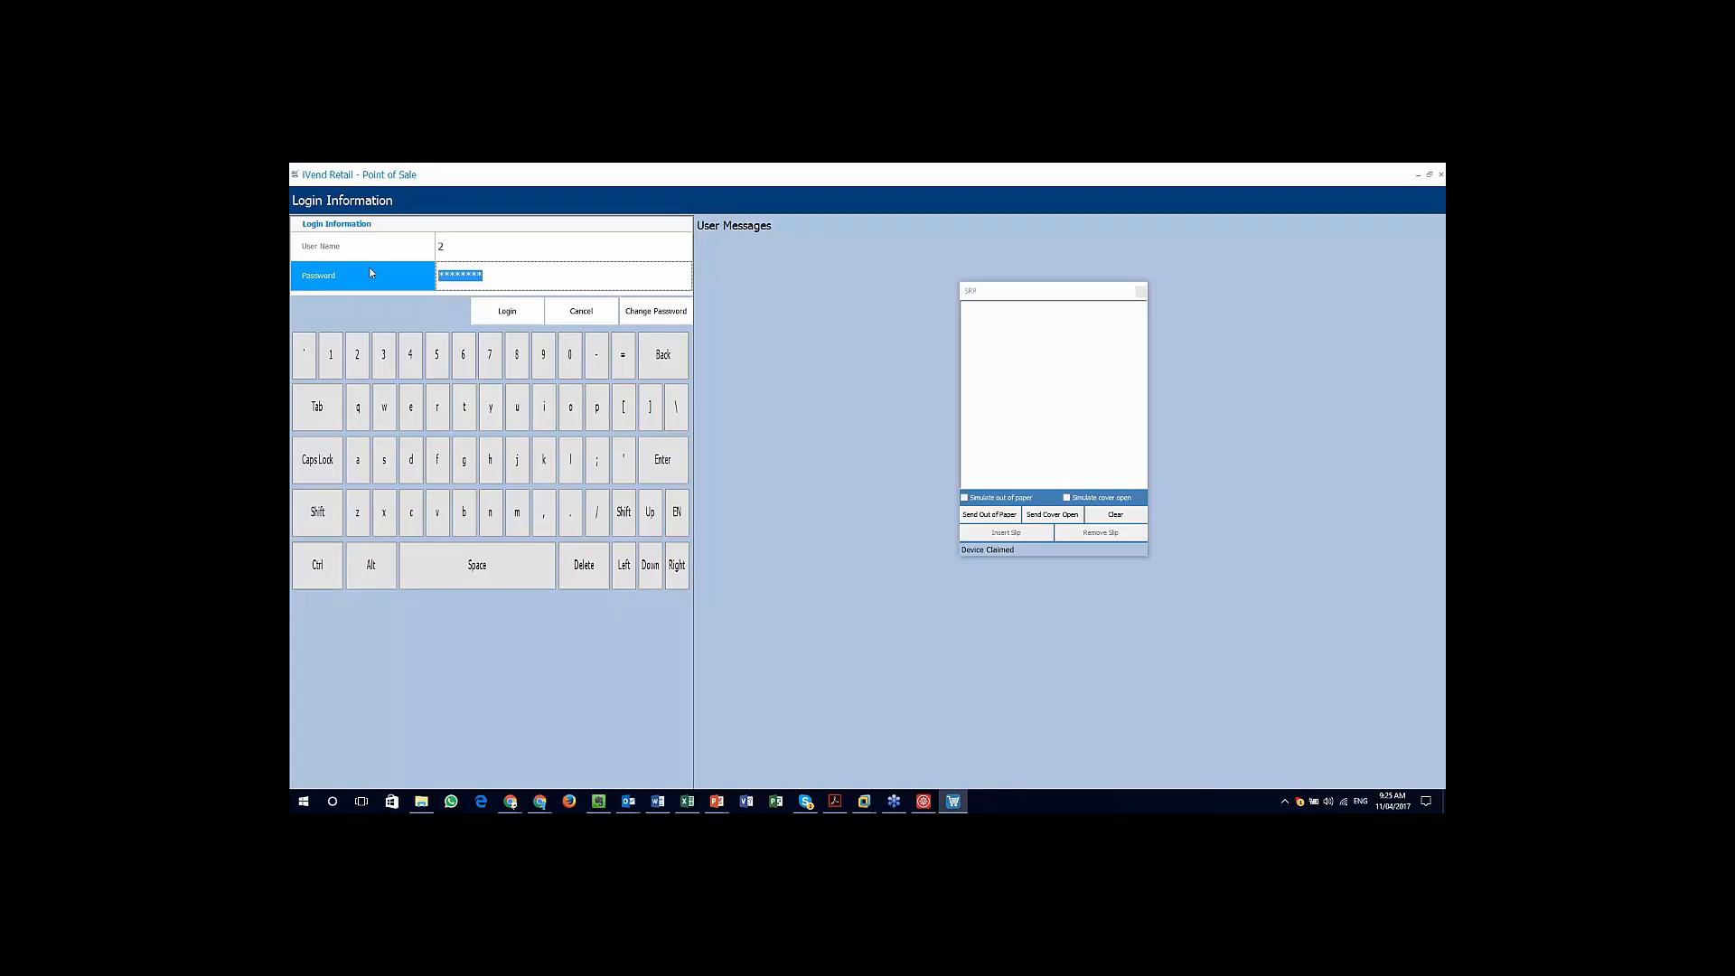
type("***")
left_click(506, 312)
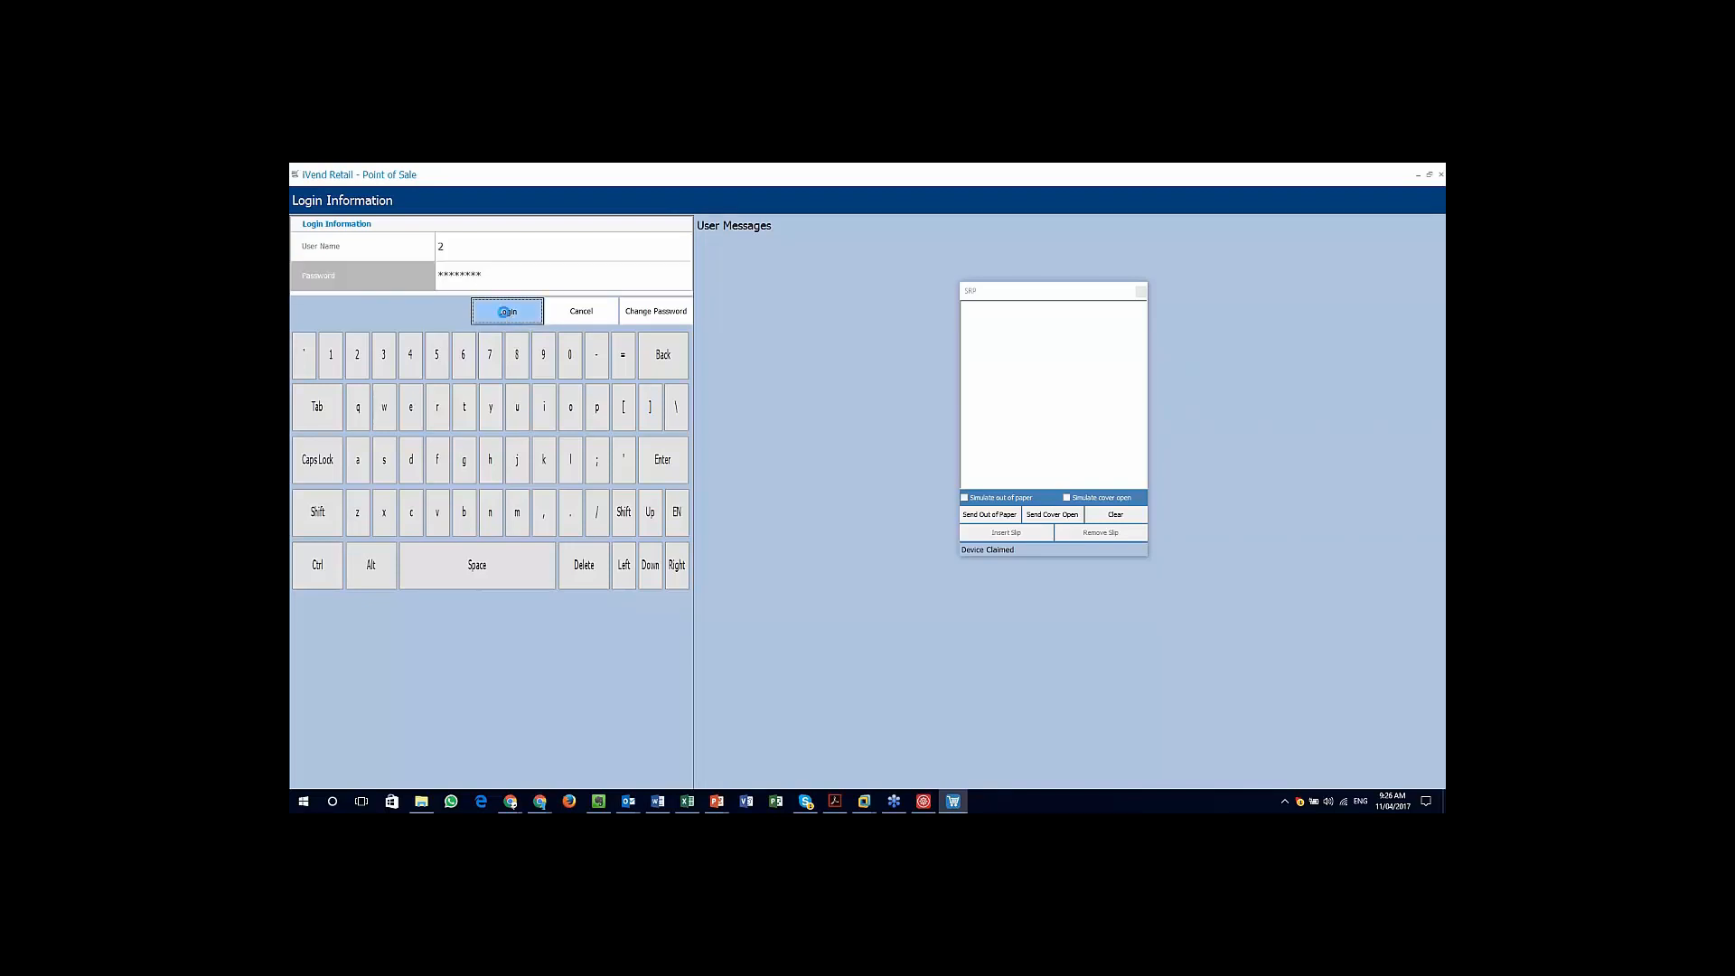
Step: Clear the password, re-enter the account password, log in, and agree to proceed with the differing business date
left_click_drag(492, 279, 456, 281)
key("BackSpace")
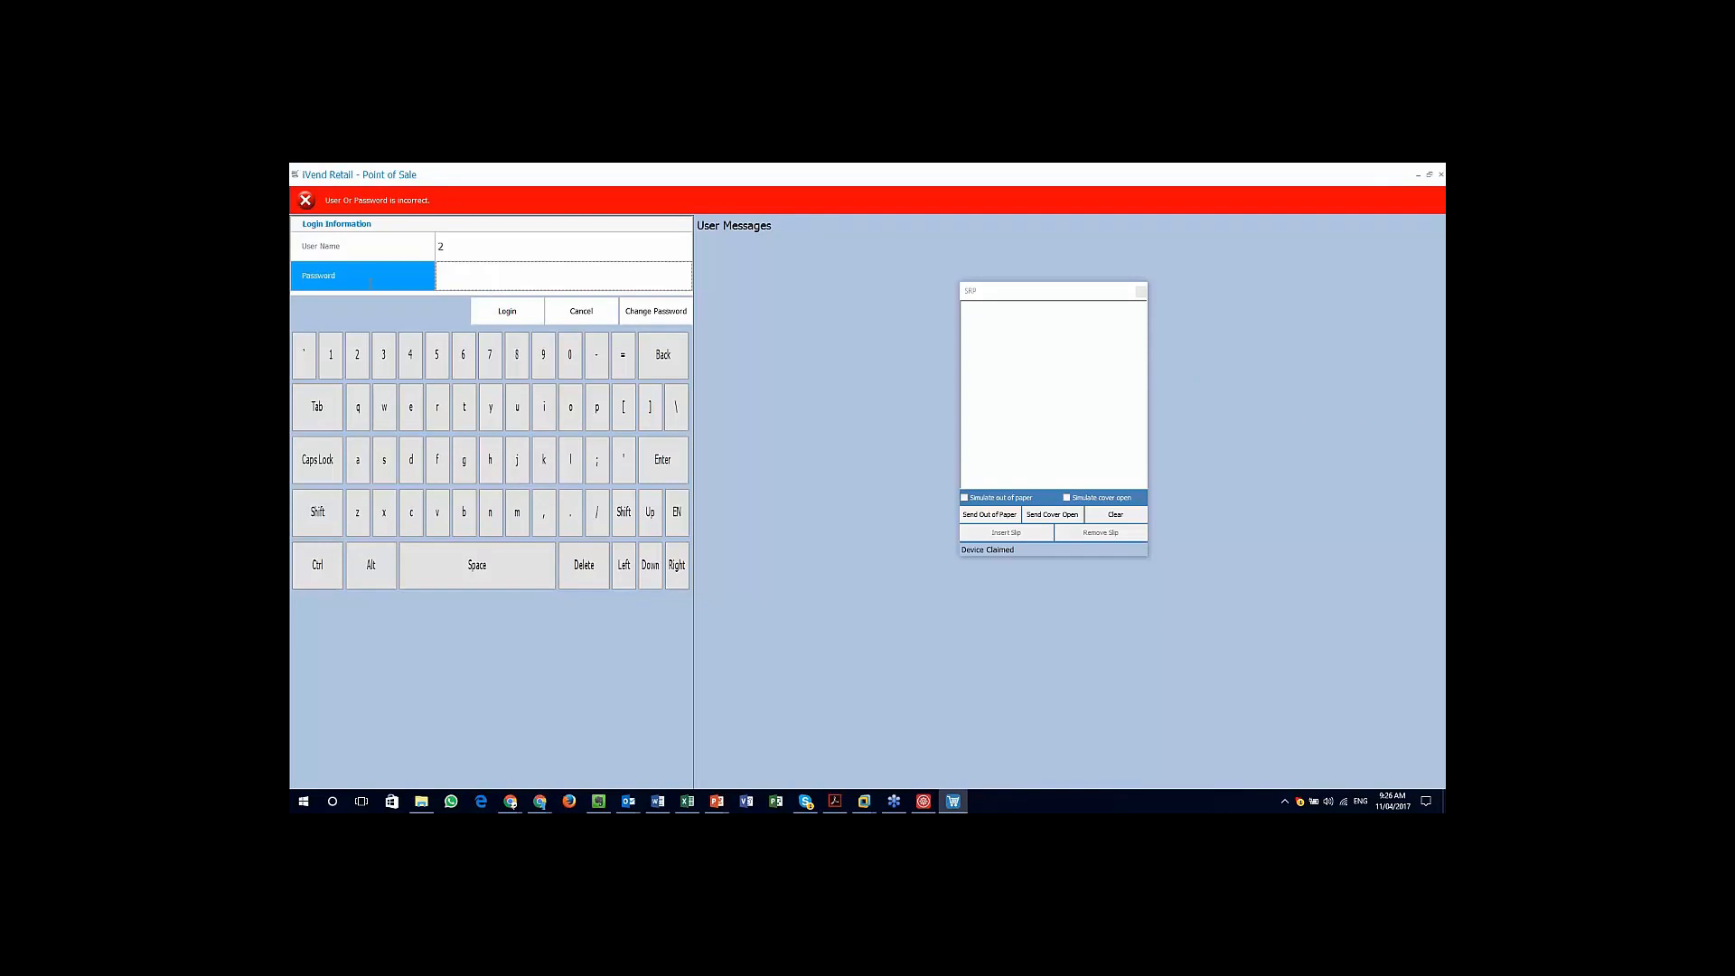
key("Return")
type("*******")
left_click(518, 320)
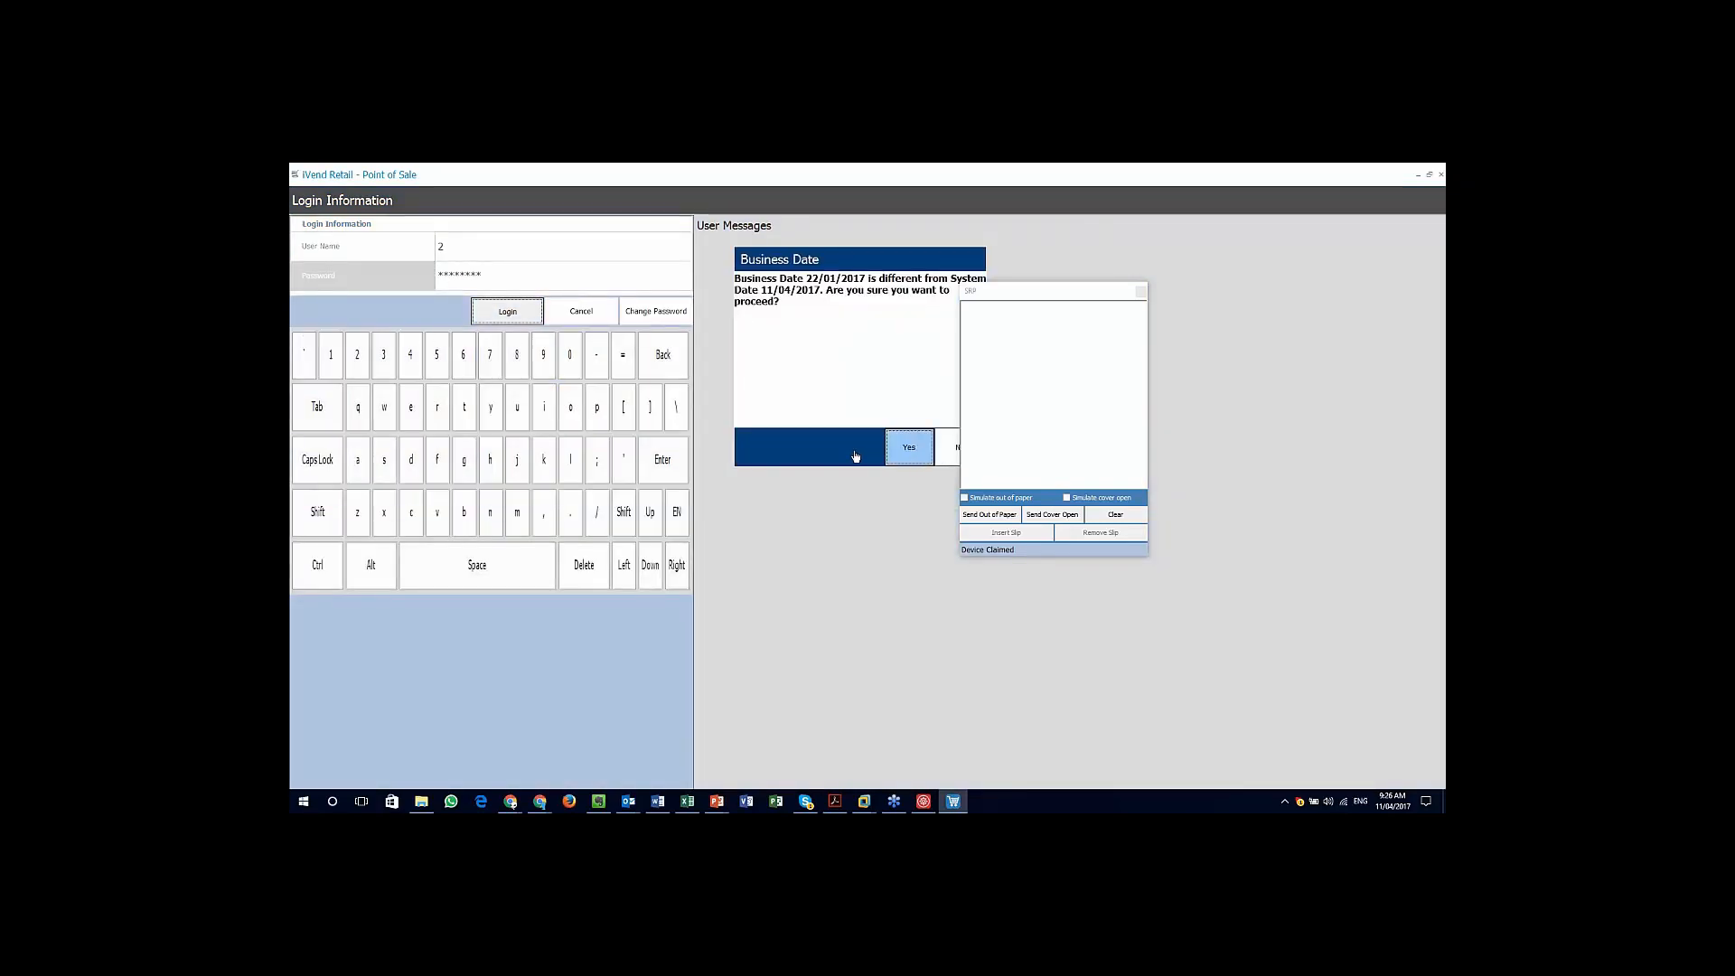
left_click(909, 455)
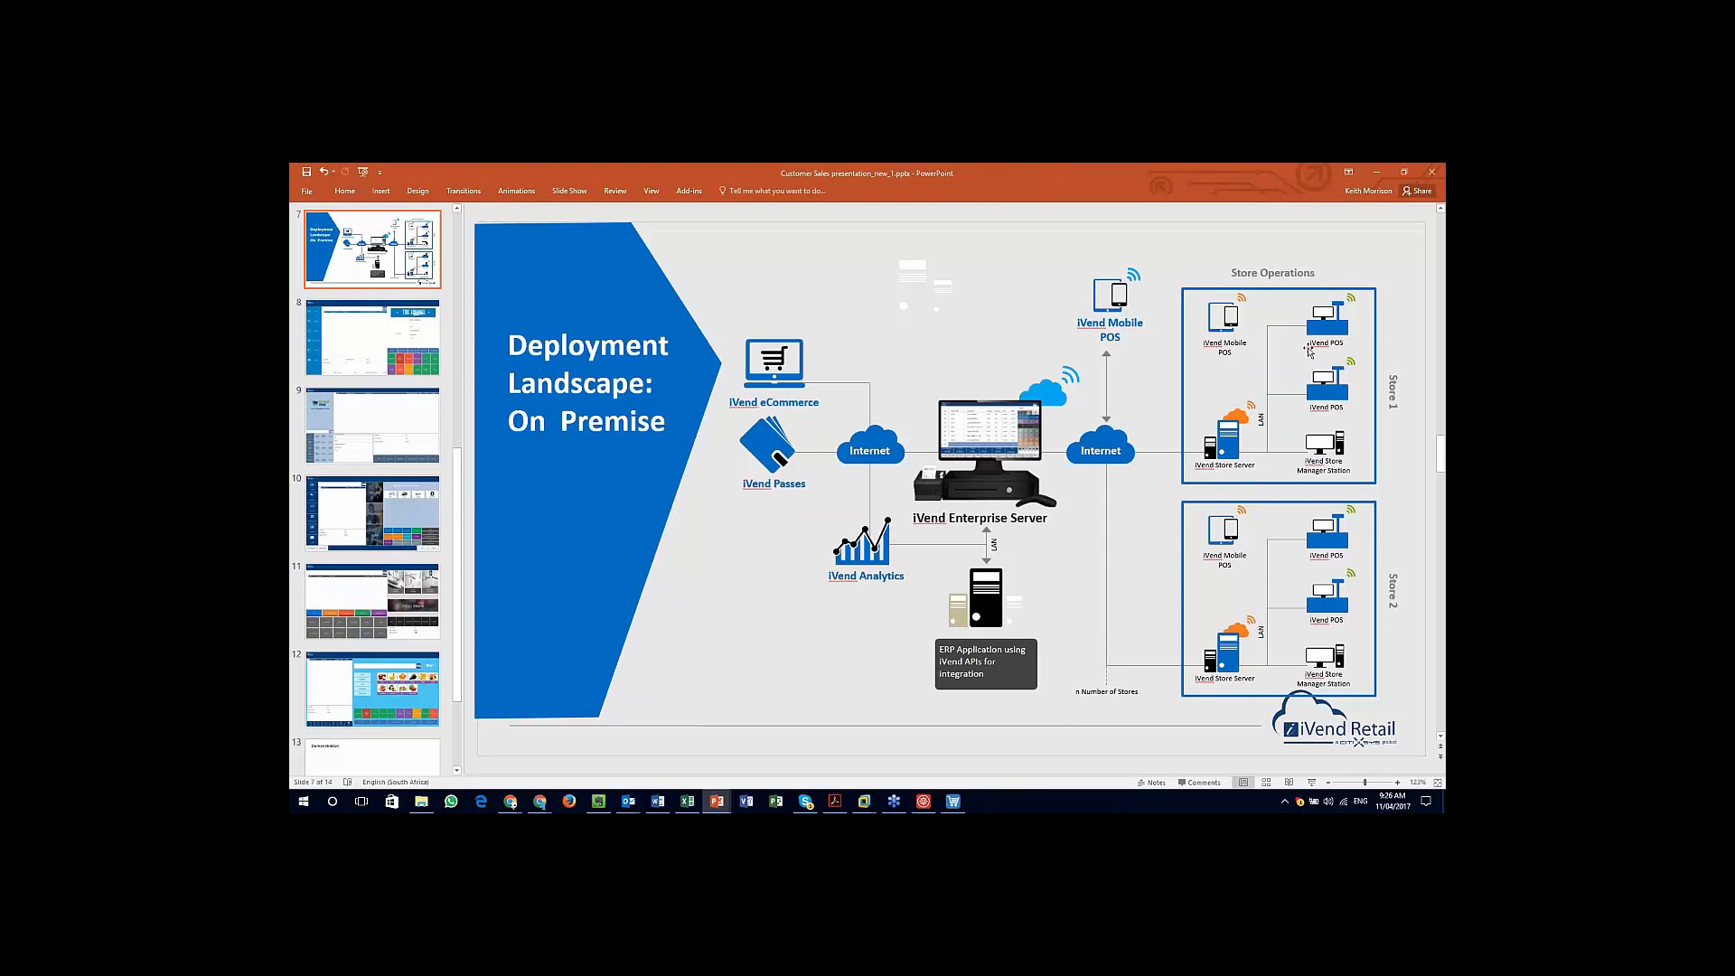
left_click(1267, 362)
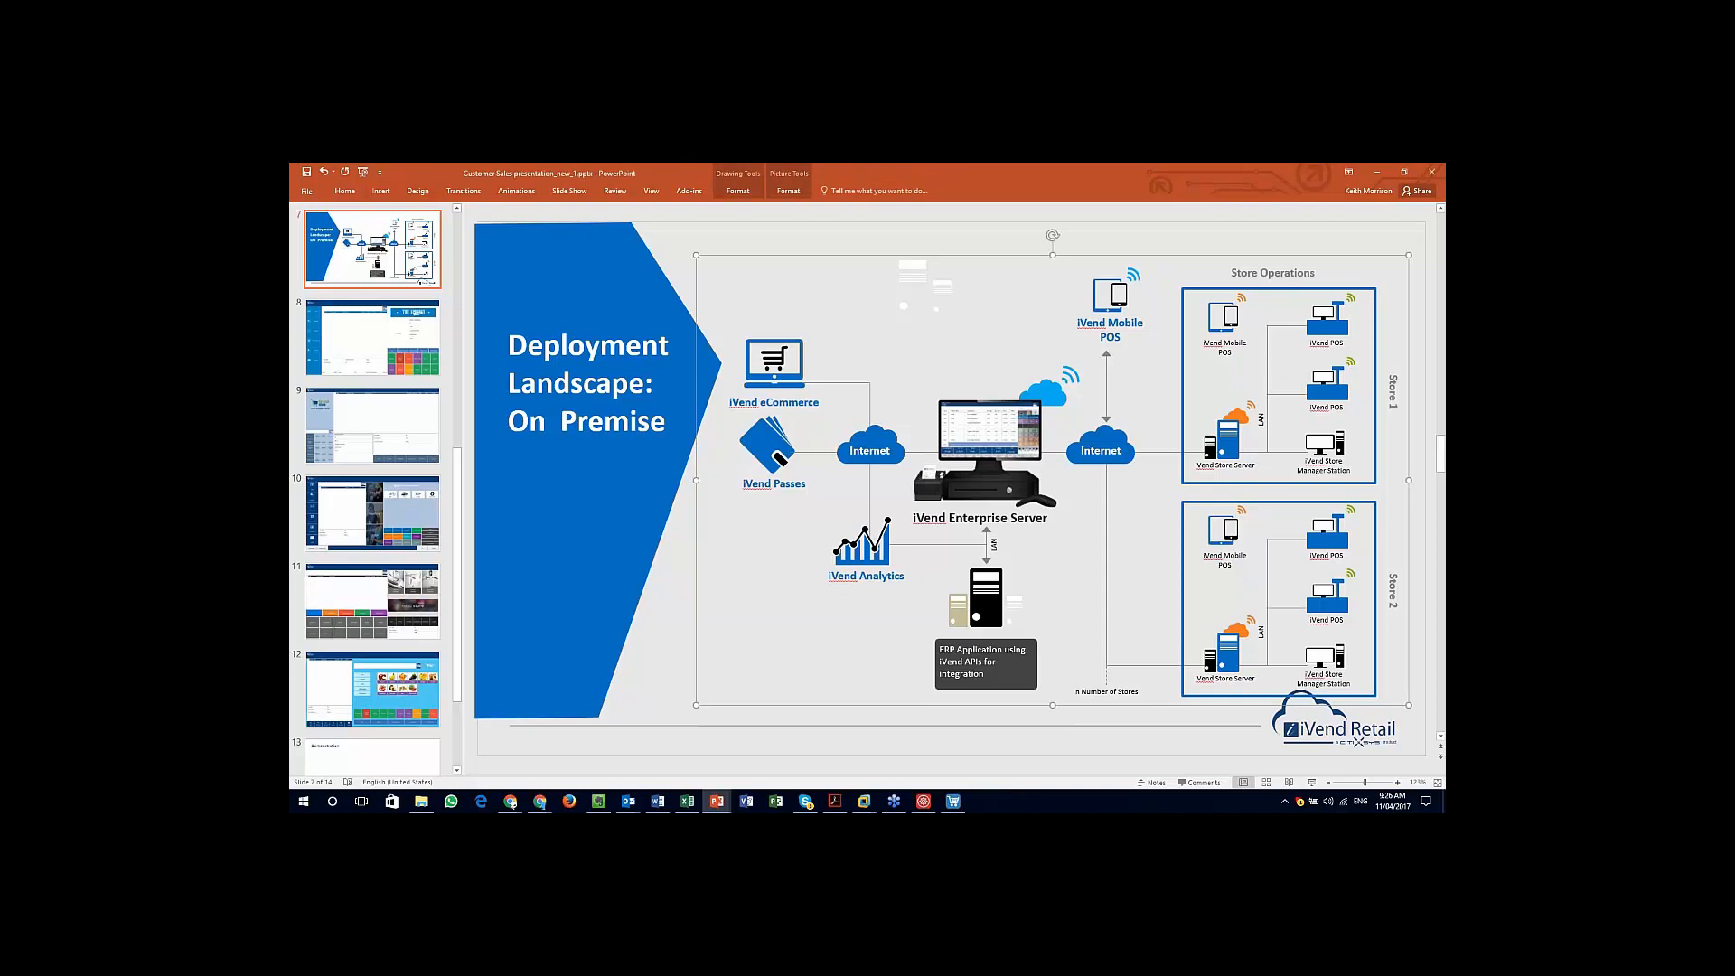
left_click(1267, 365)
key("ctrl+z")
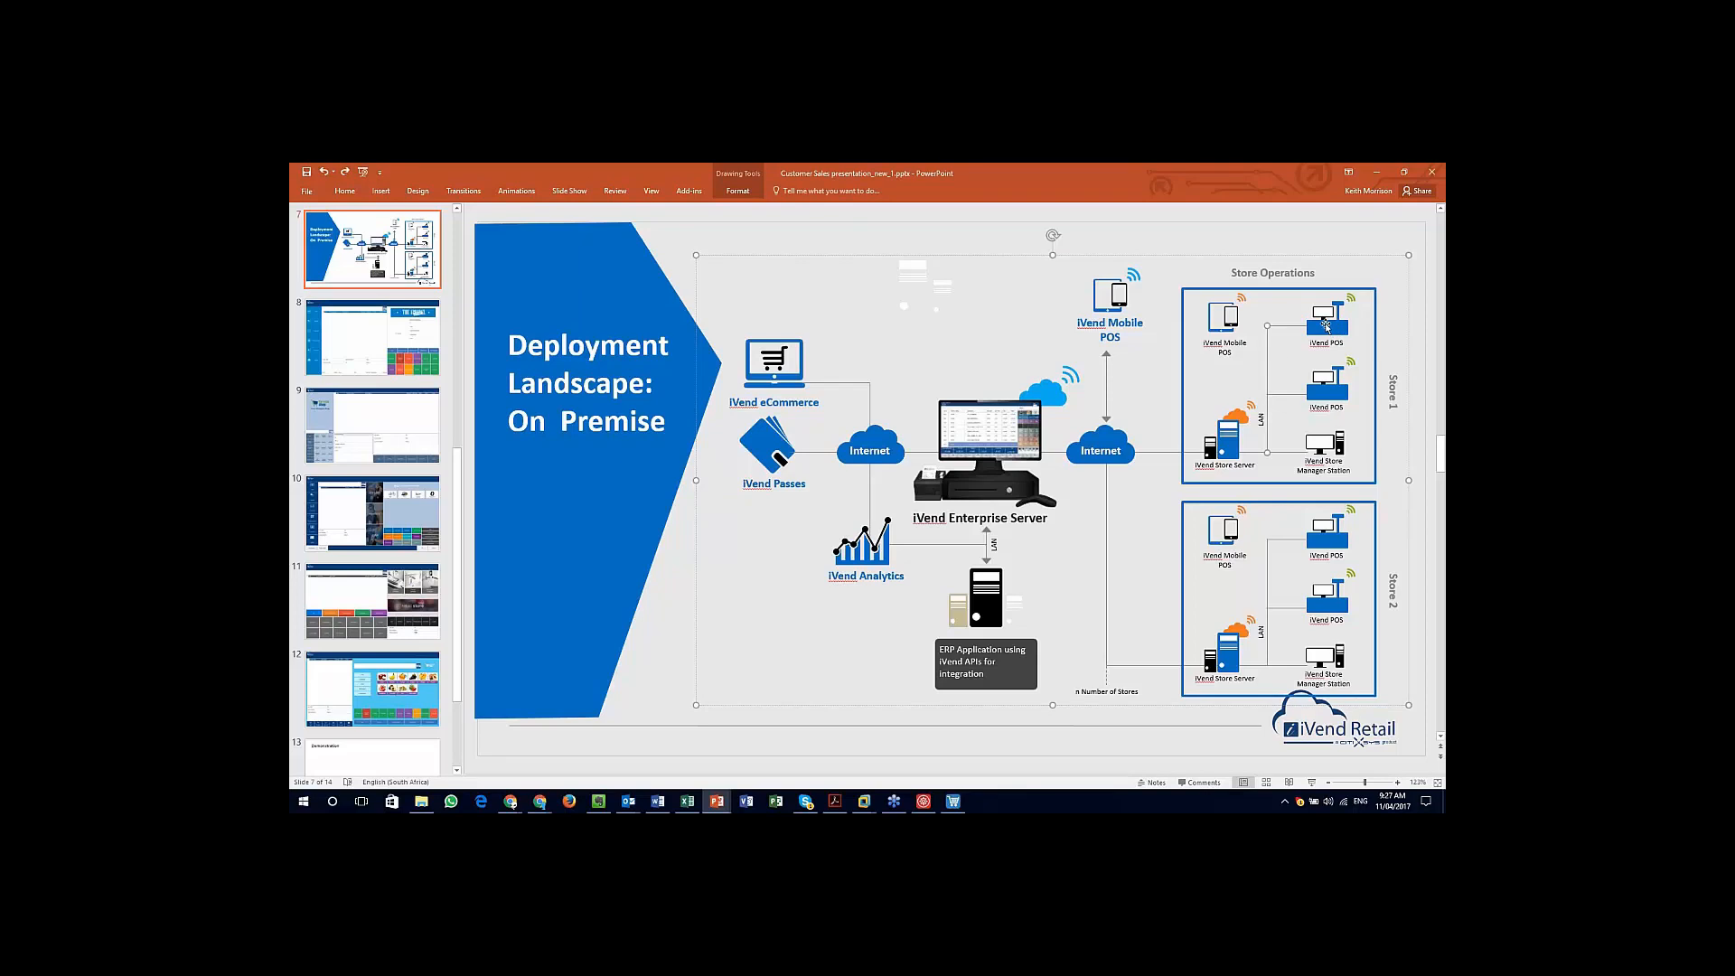
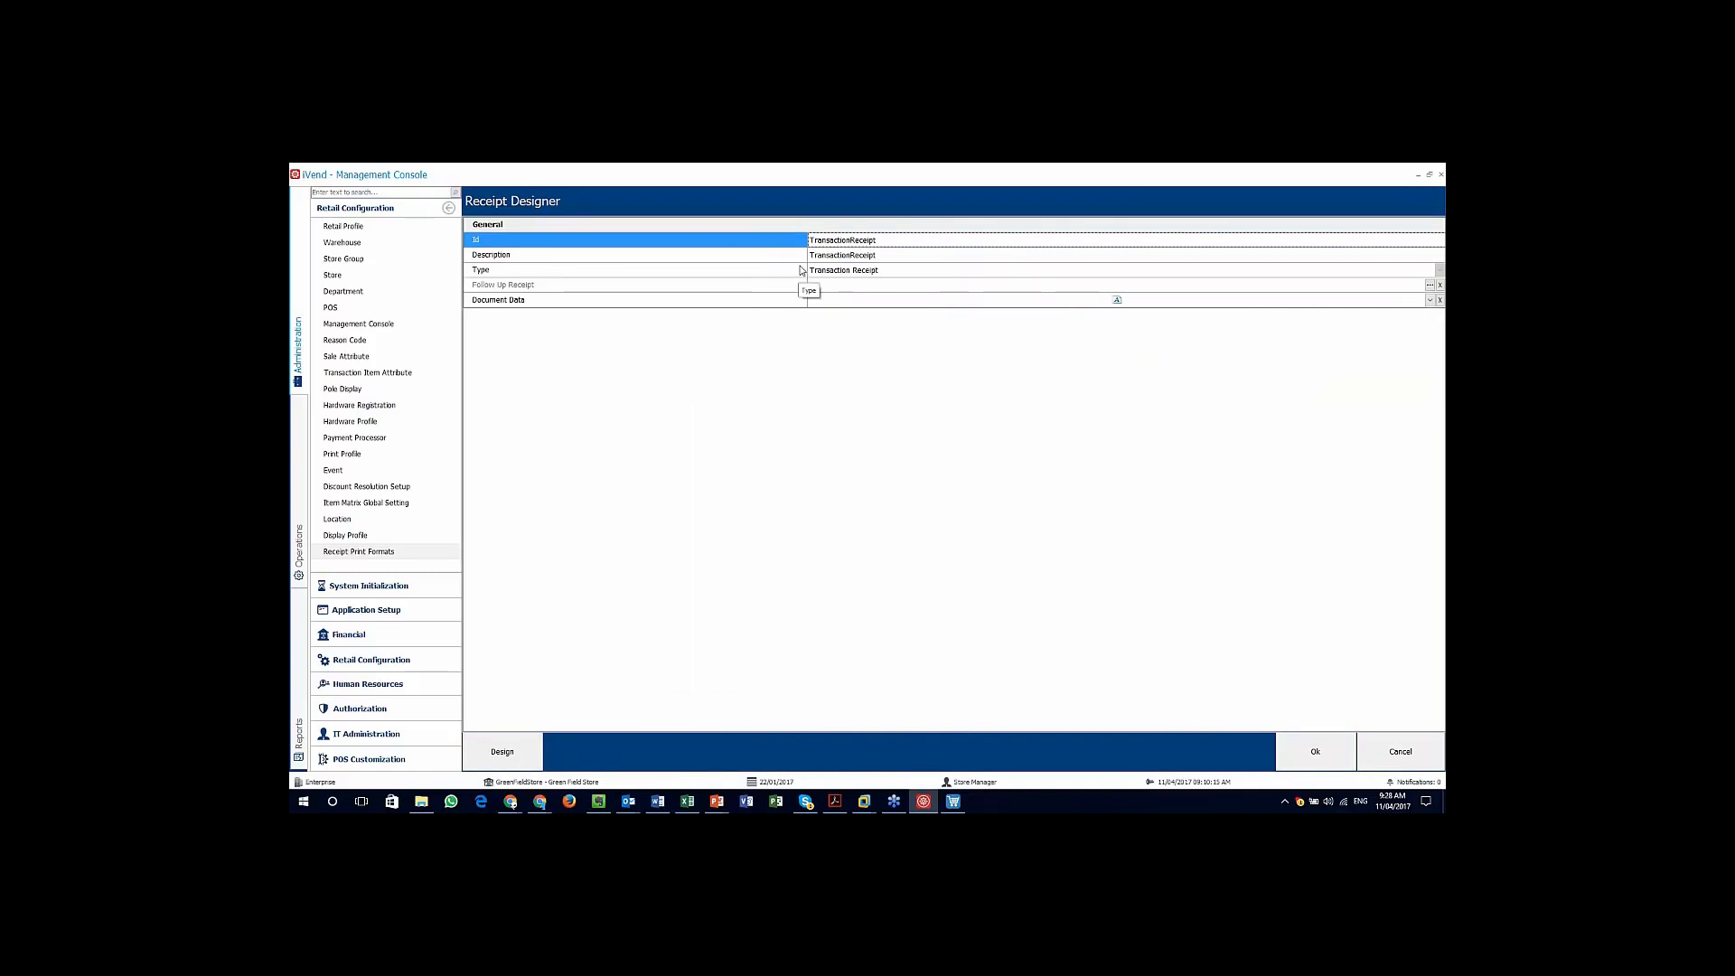
Step: Cancel the TransactionReceipt design record, and close the receipt search in the Management Console
left_click(1402, 747)
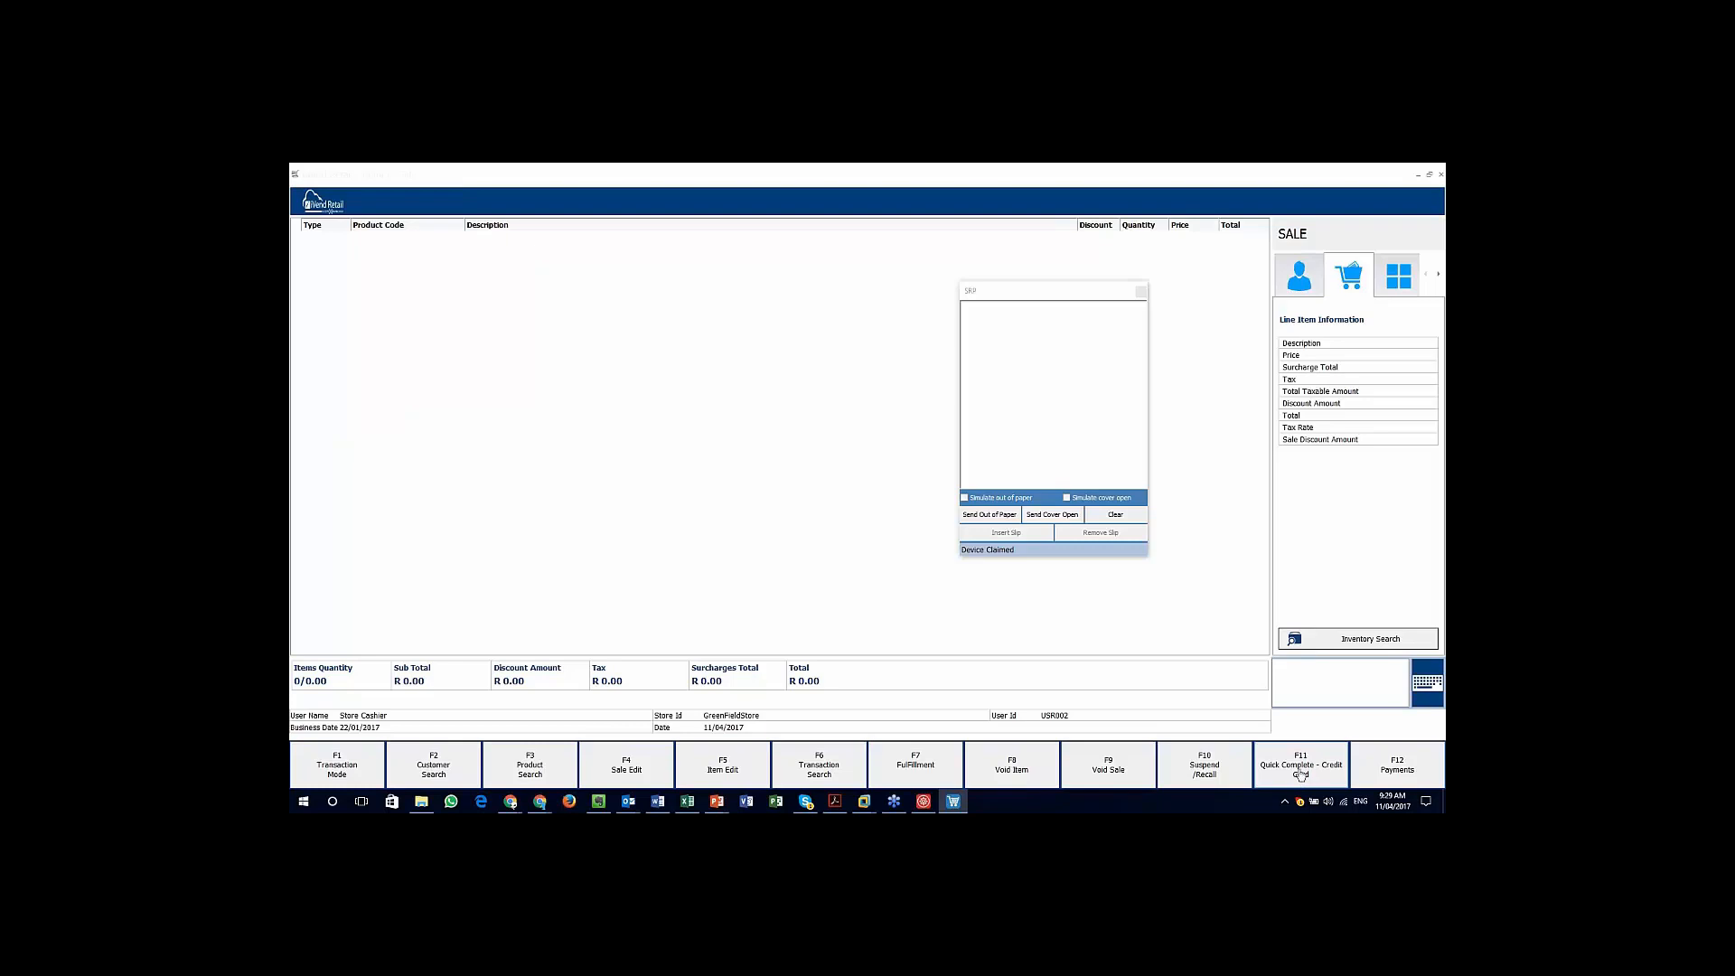
left_click(923, 800)
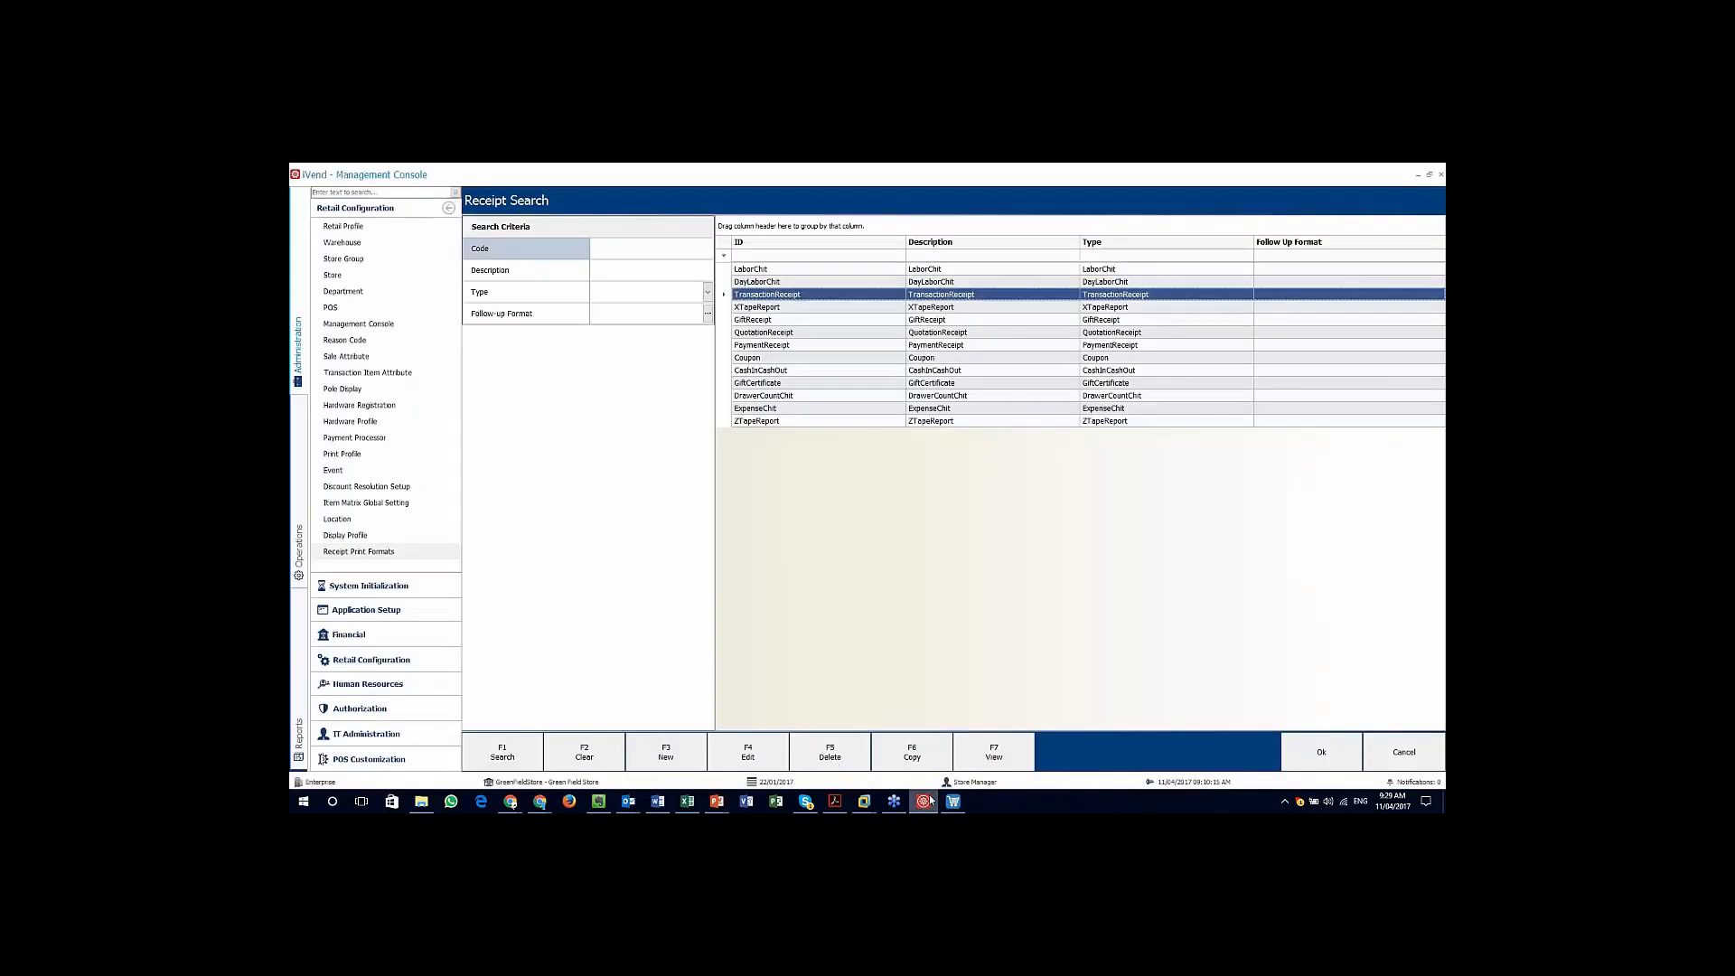
left_click(1401, 751)
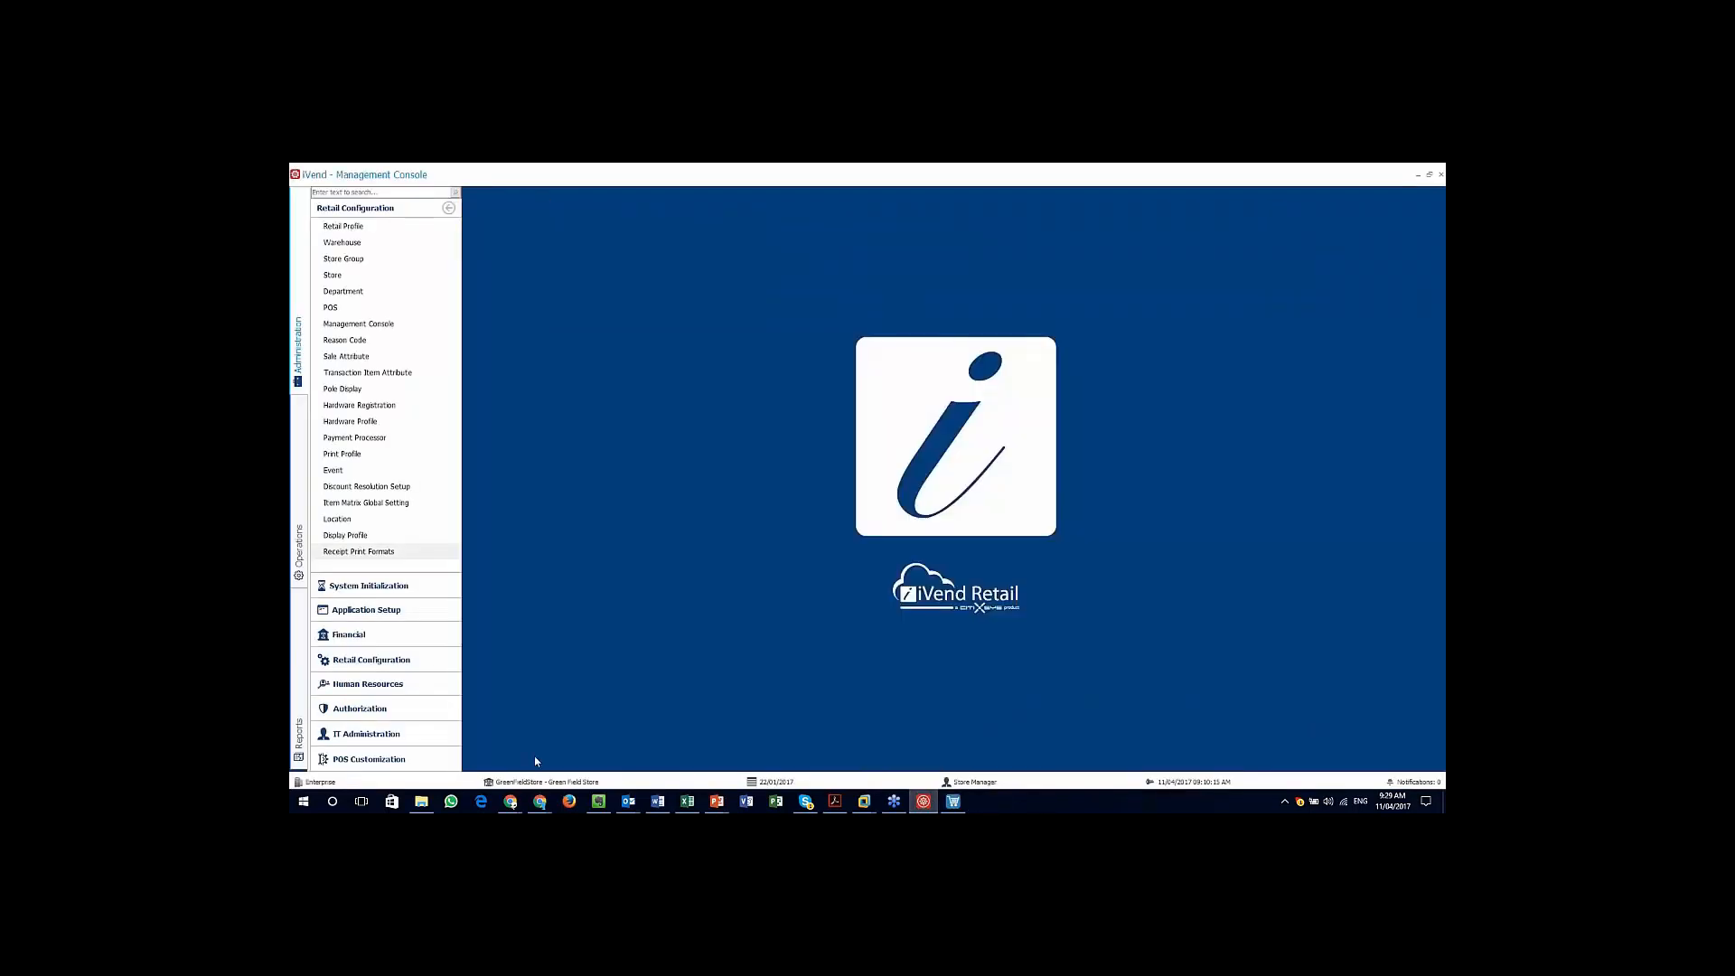
Step: Open the first layout under POS Customization in the designer, and open the design panel containing the F11 Quick Complete - Credit Card button
left_click(371, 759)
left_click(336, 226)
double_click(777, 271)
left_click(503, 752)
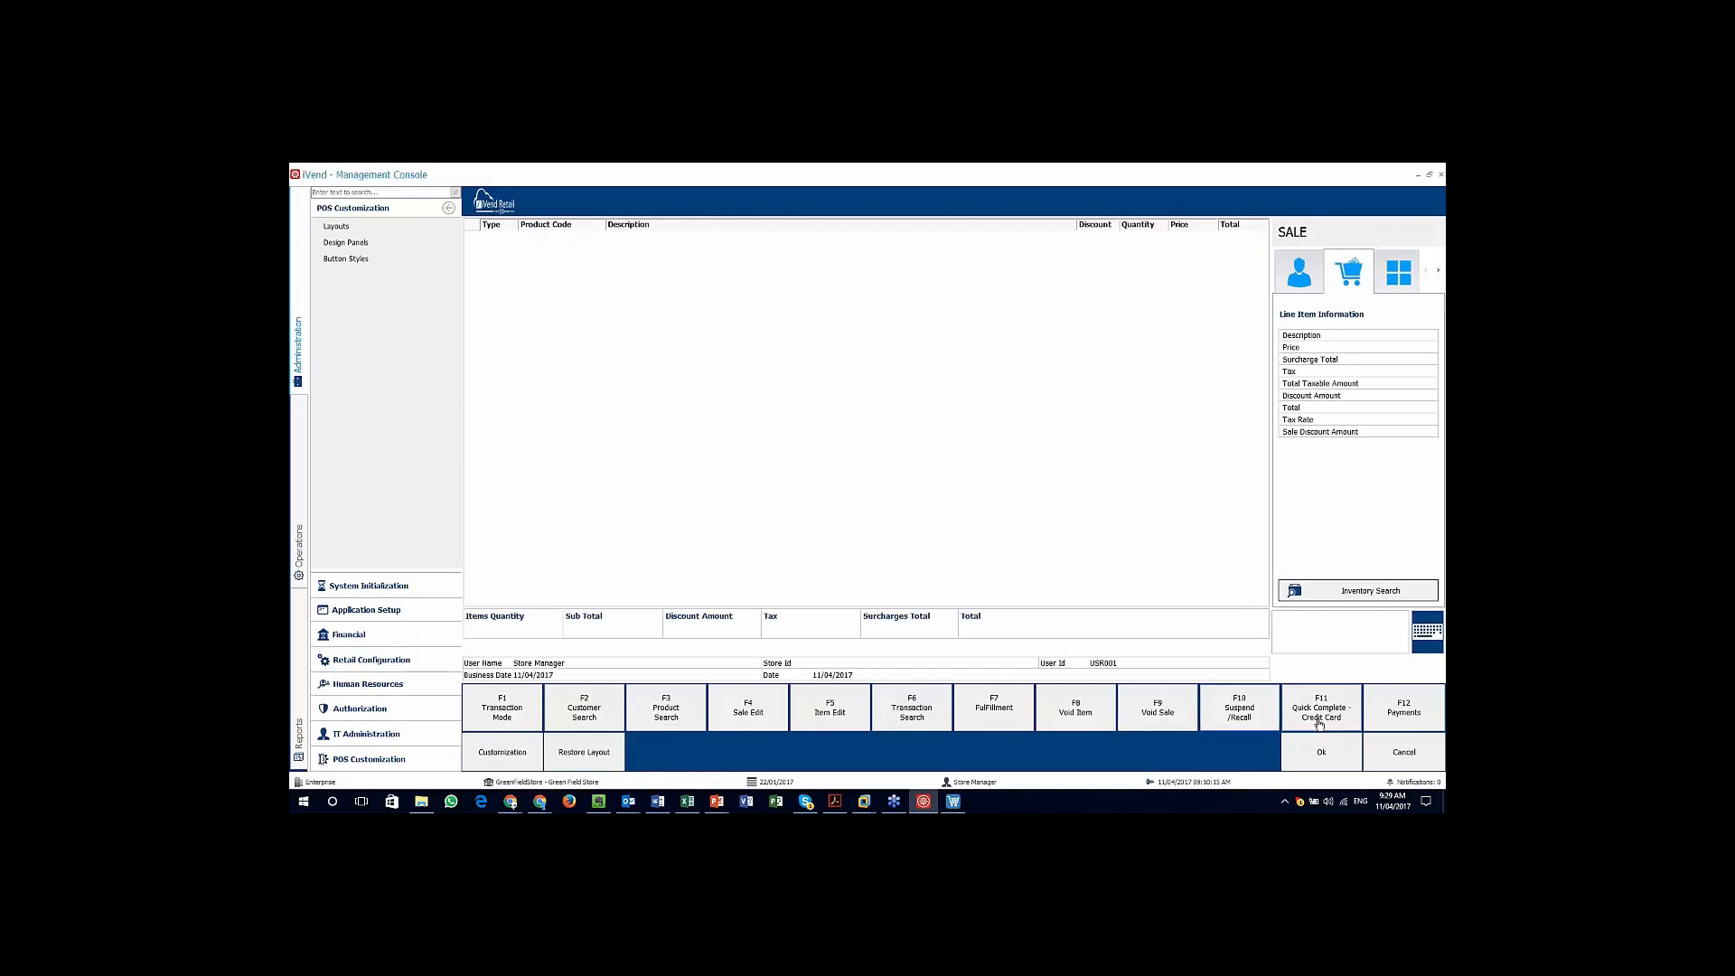
right_click(1324, 709)
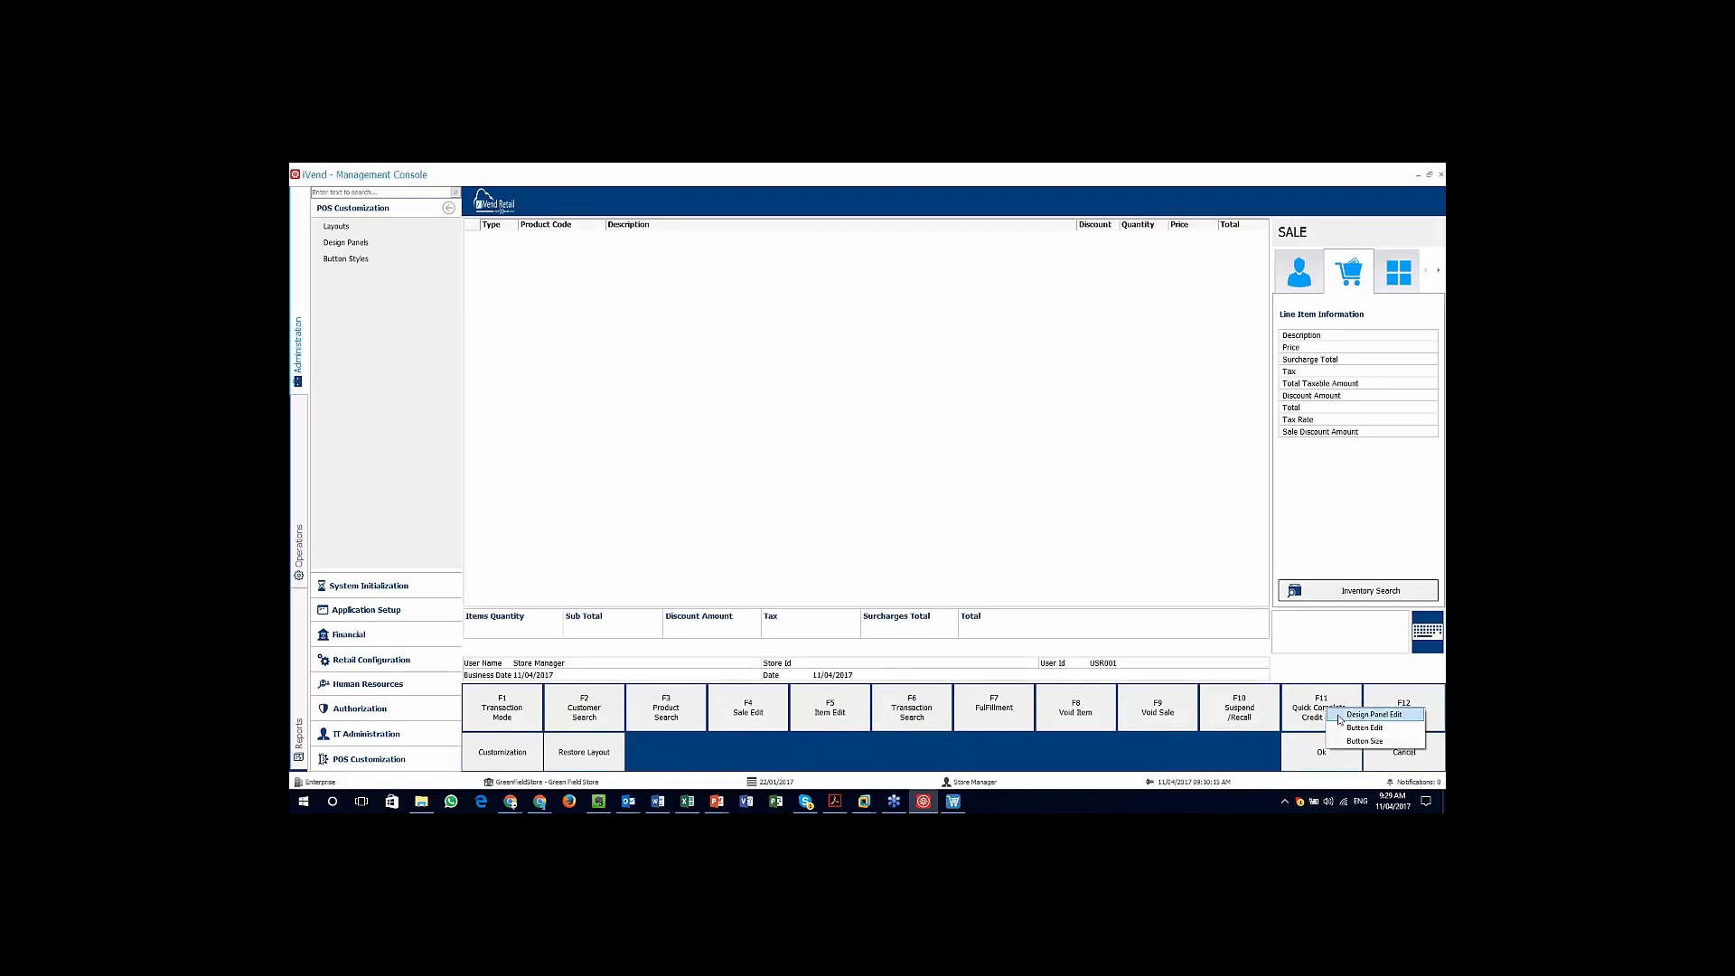
left_click(1374, 714)
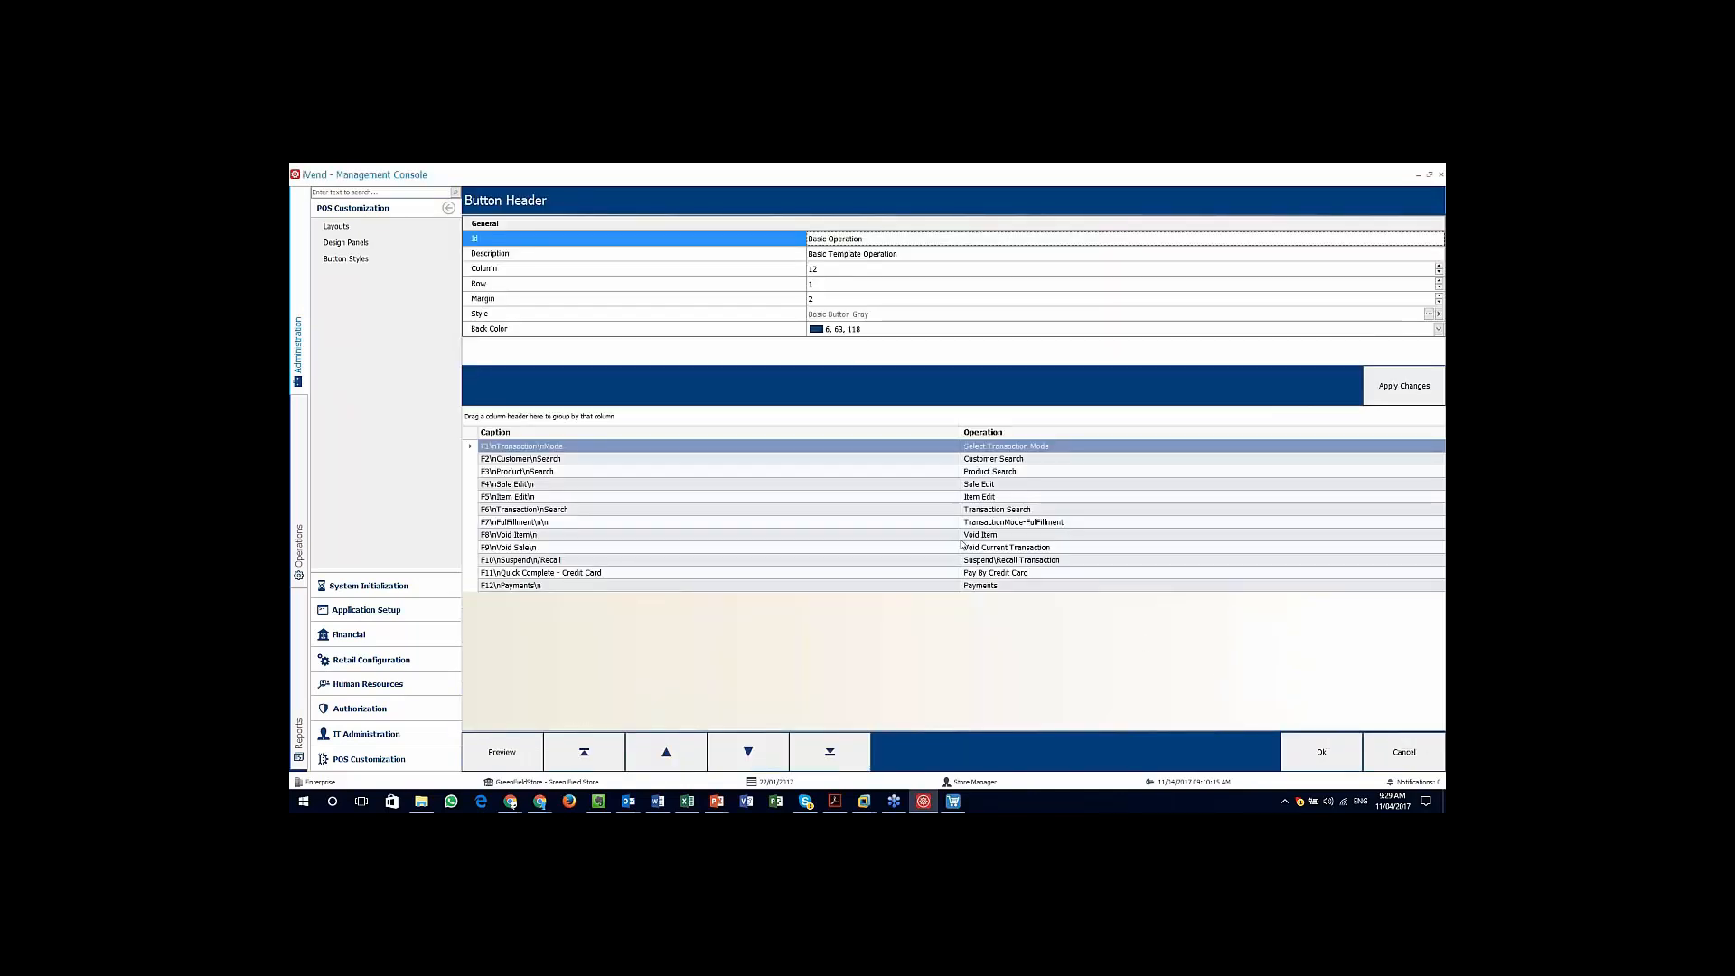
Step: Open the F11 Quick Complete - Credit Card button for customization and examine the operations that can be assigned to it
left_click(1045, 574)
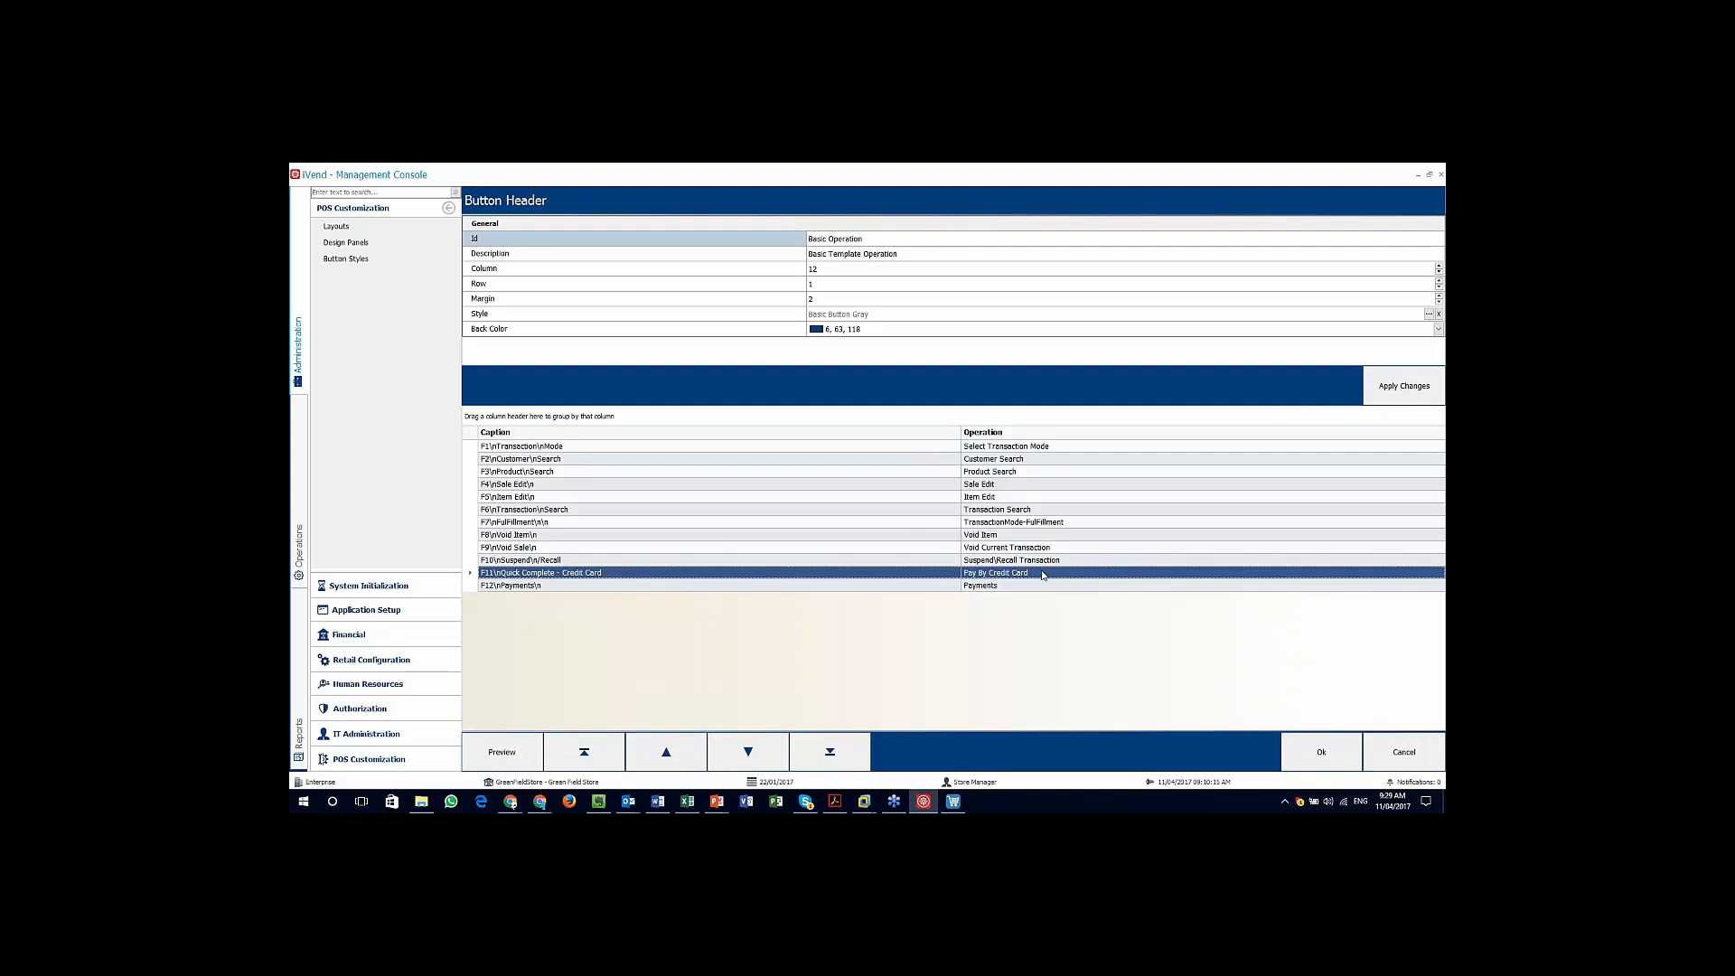
double_click(1101, 575)
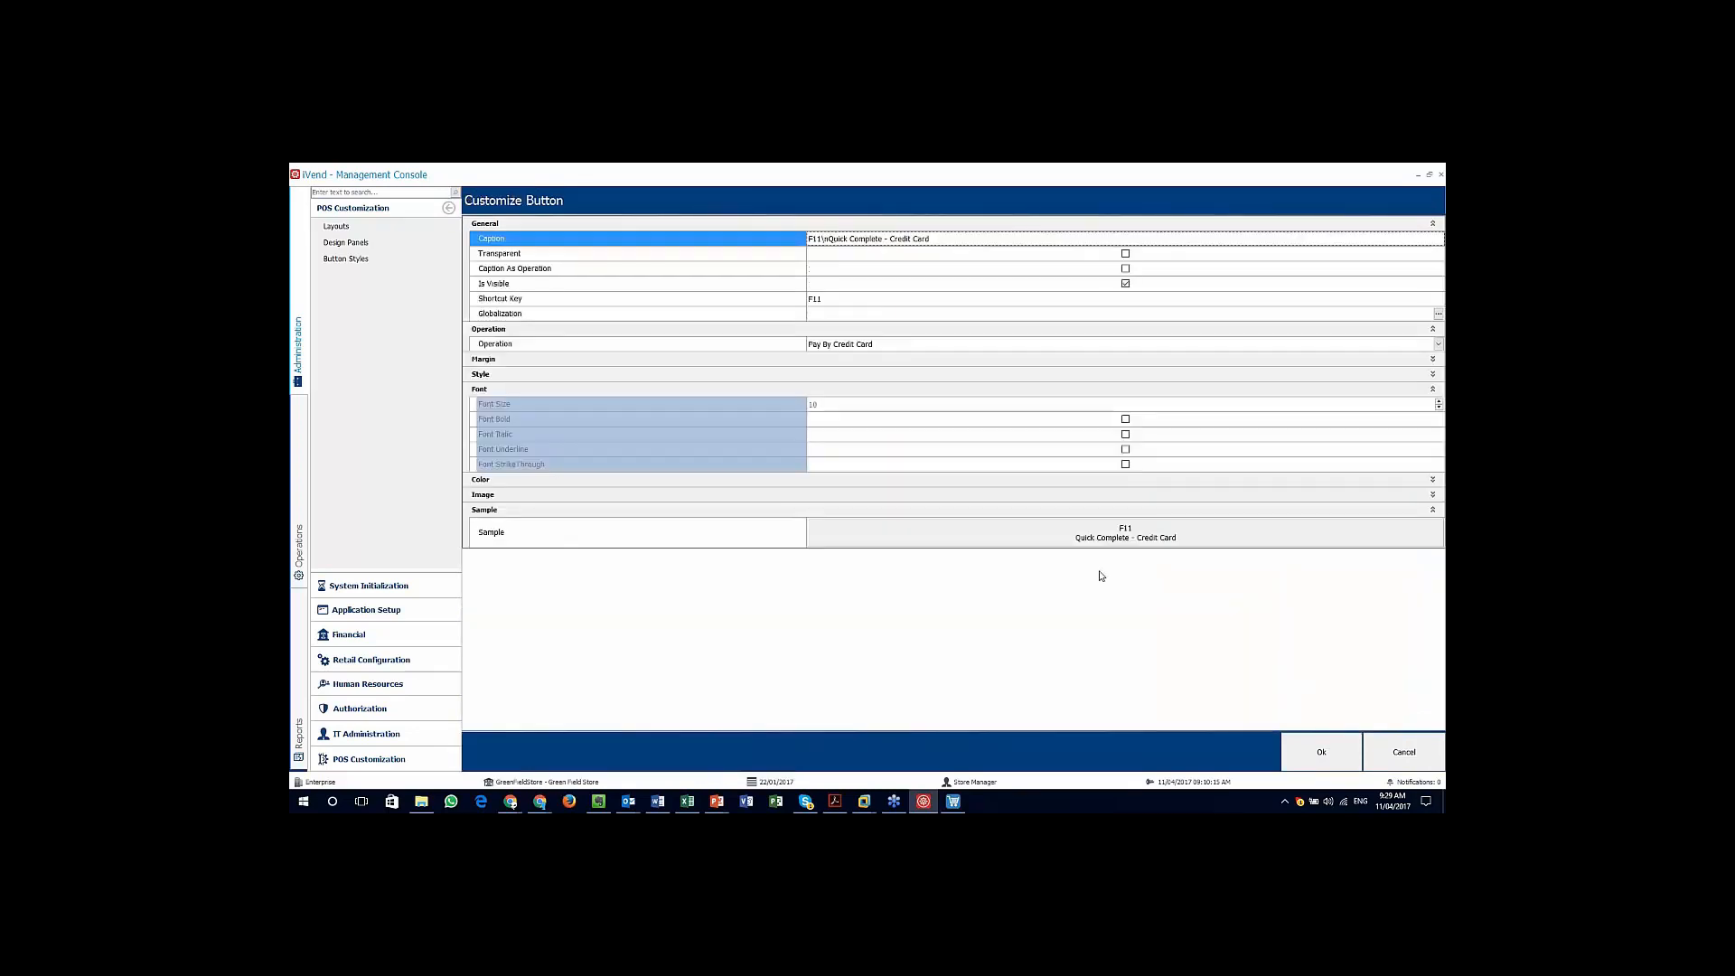
left_click(932, 344)
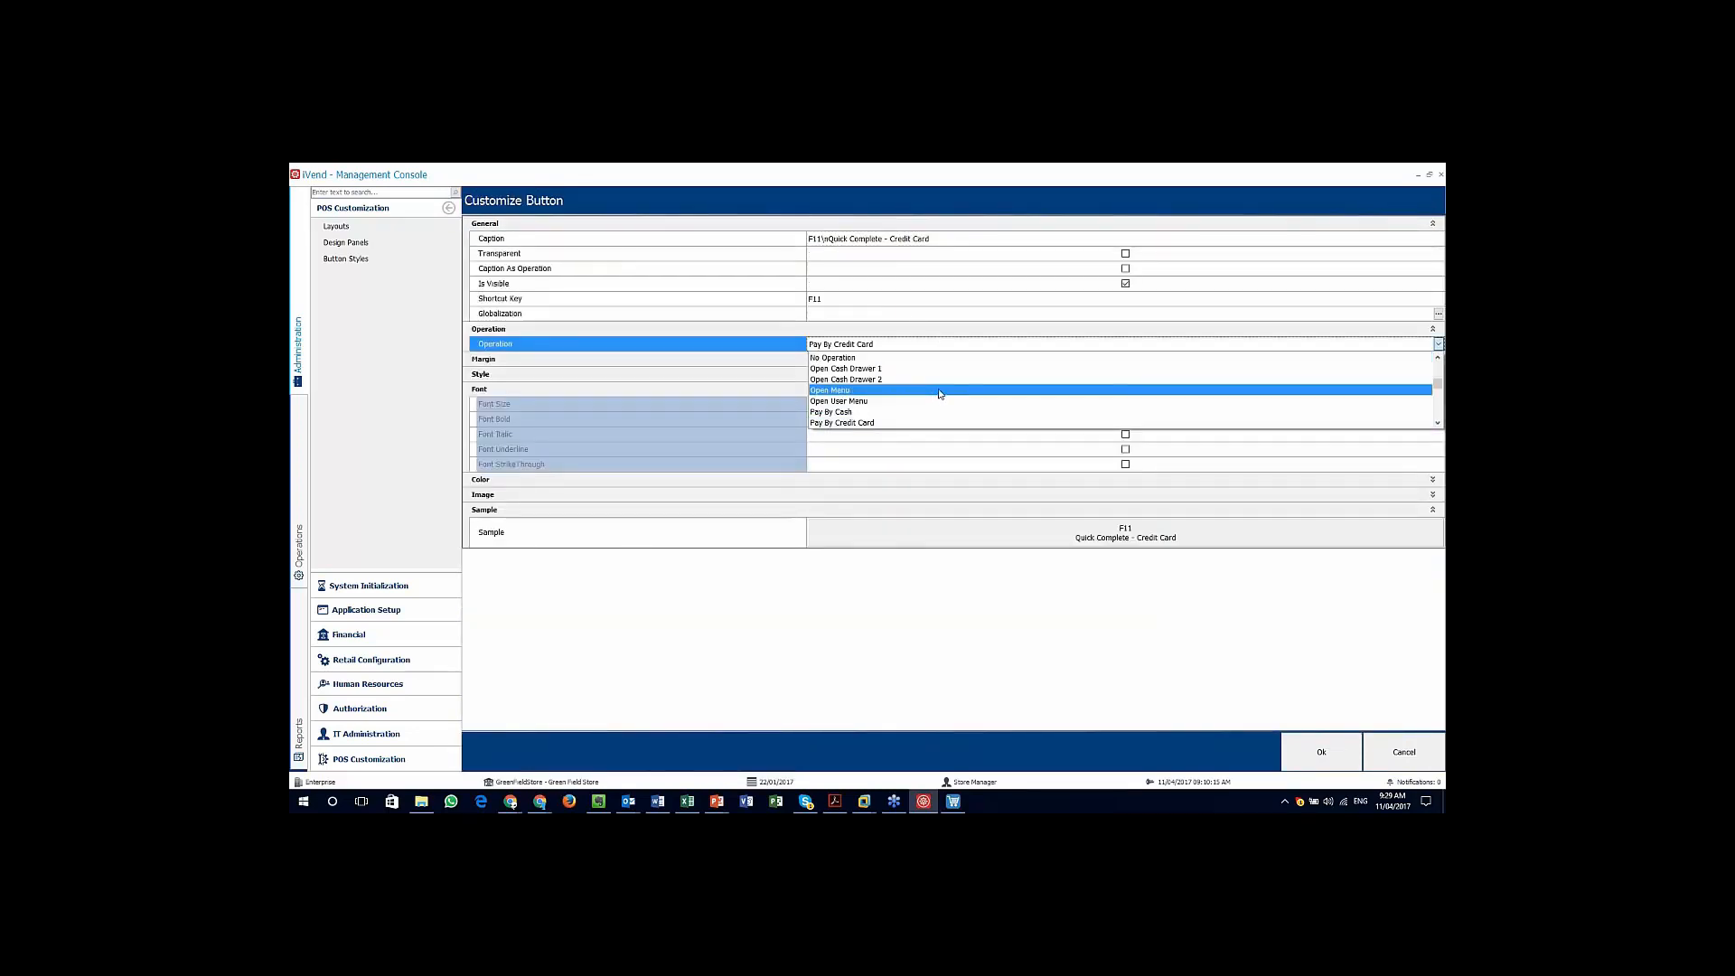
scroll(942, 398, "up", 2)
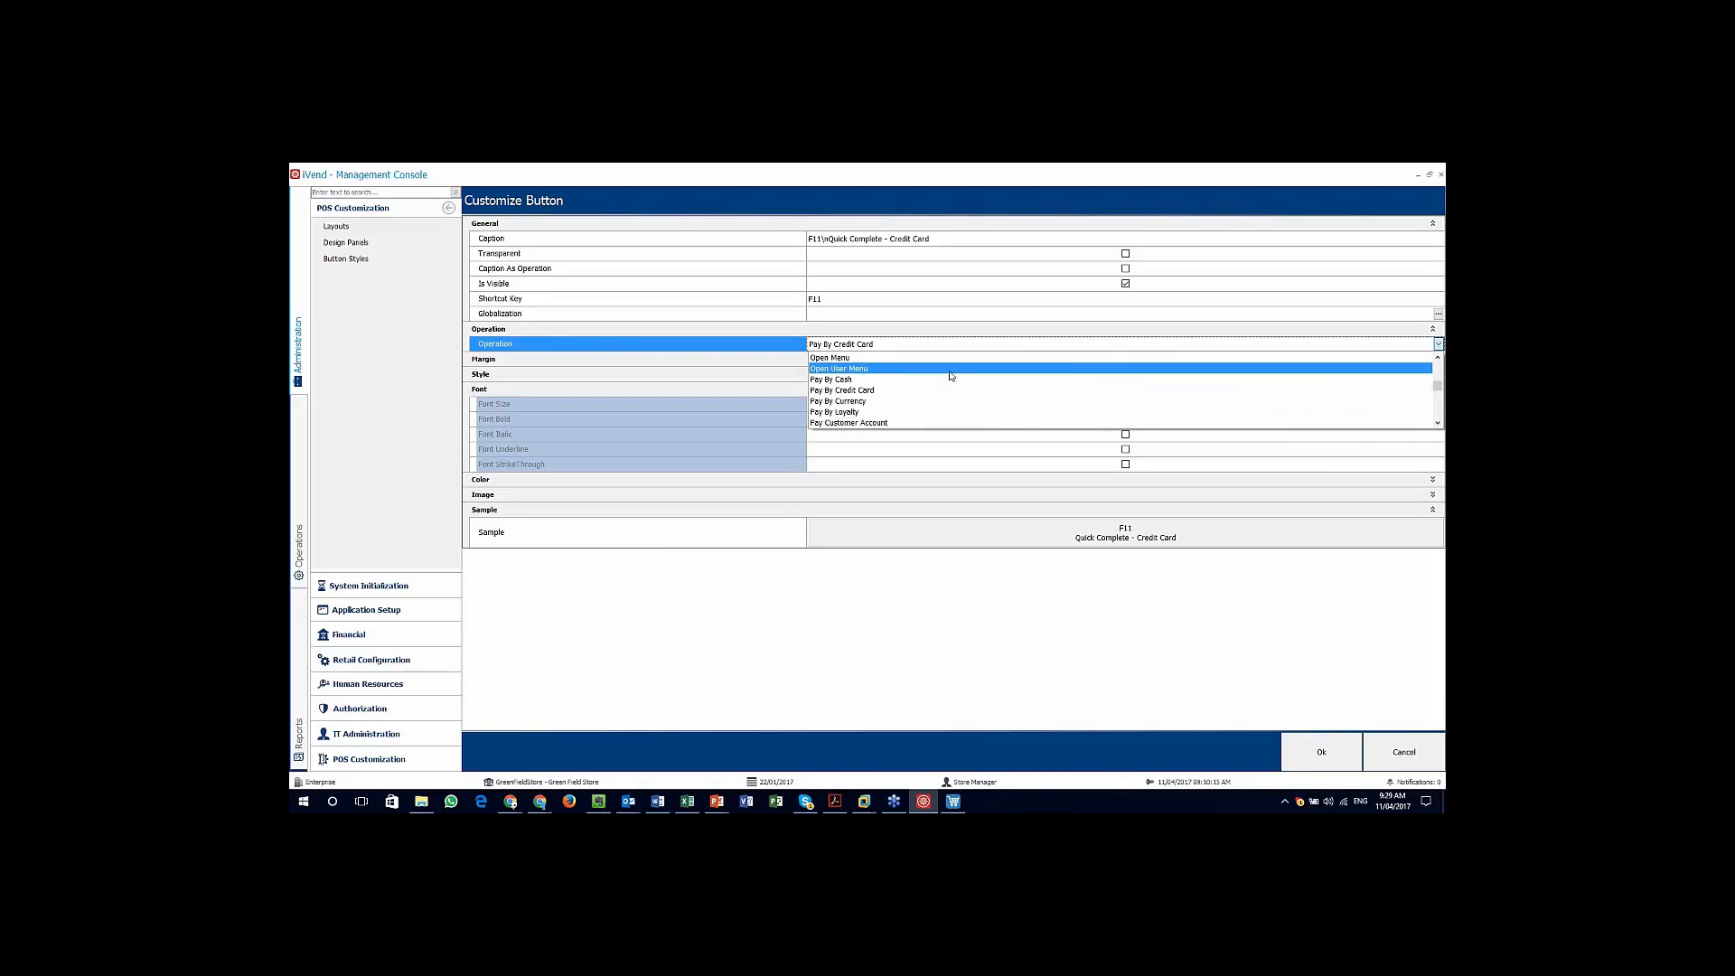
scroll(950, 377, "up", 2)
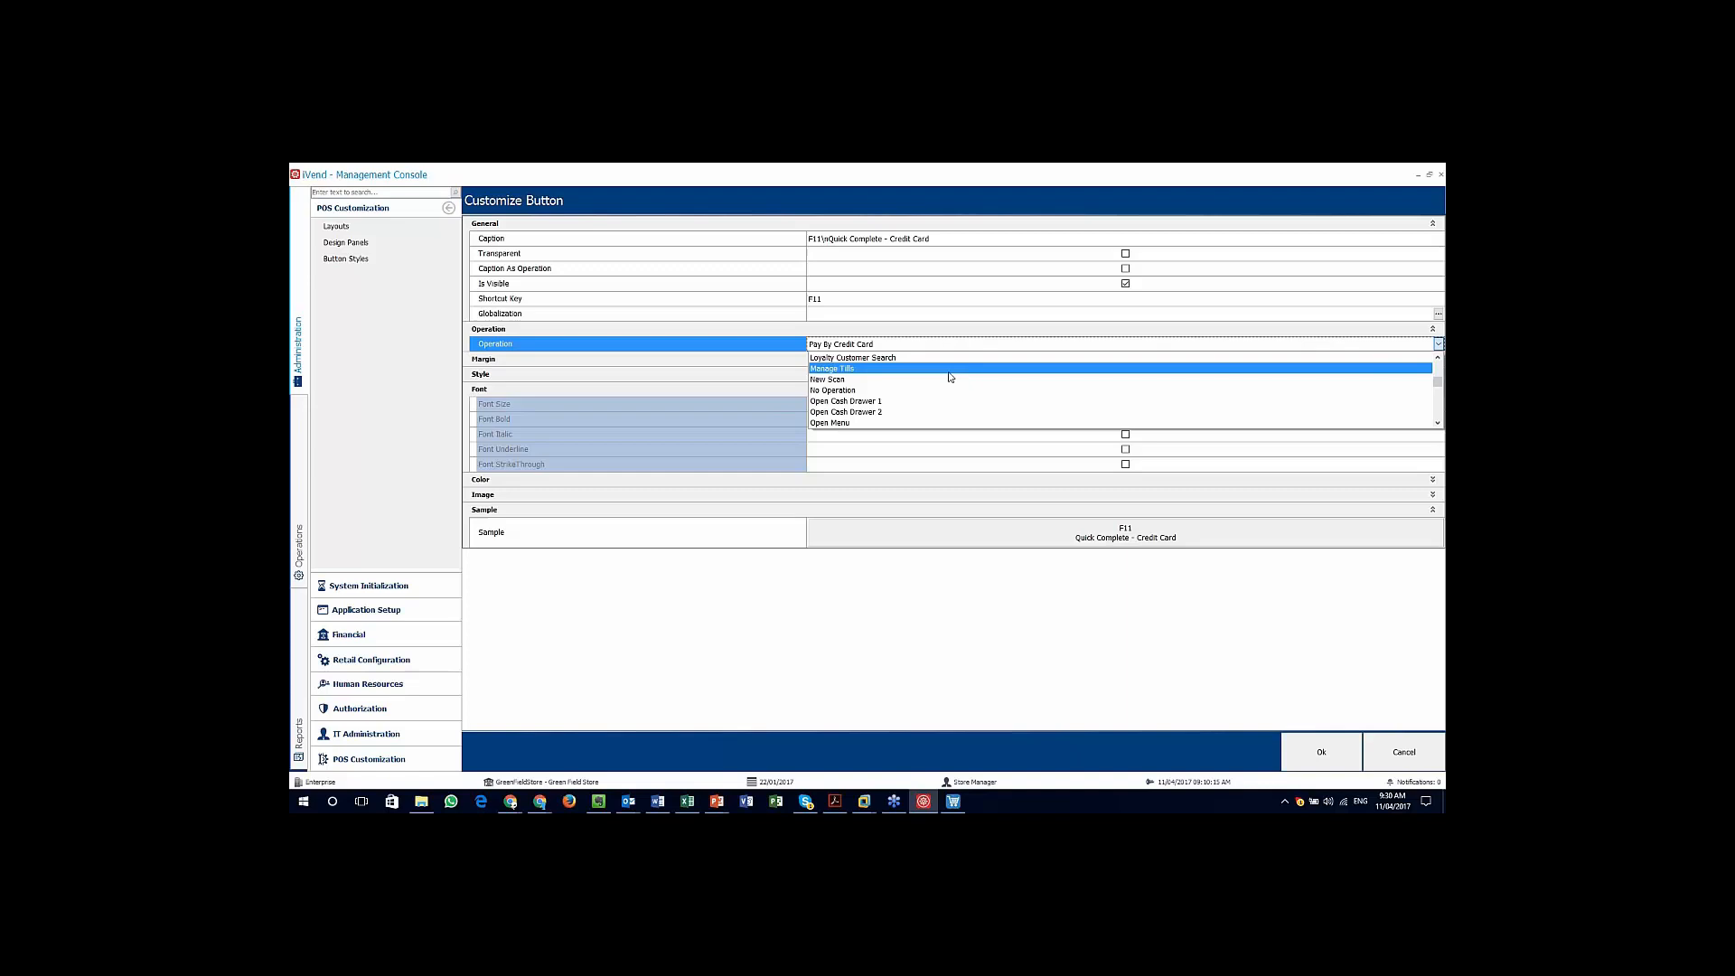
scroll(950, 376, "down", 2)
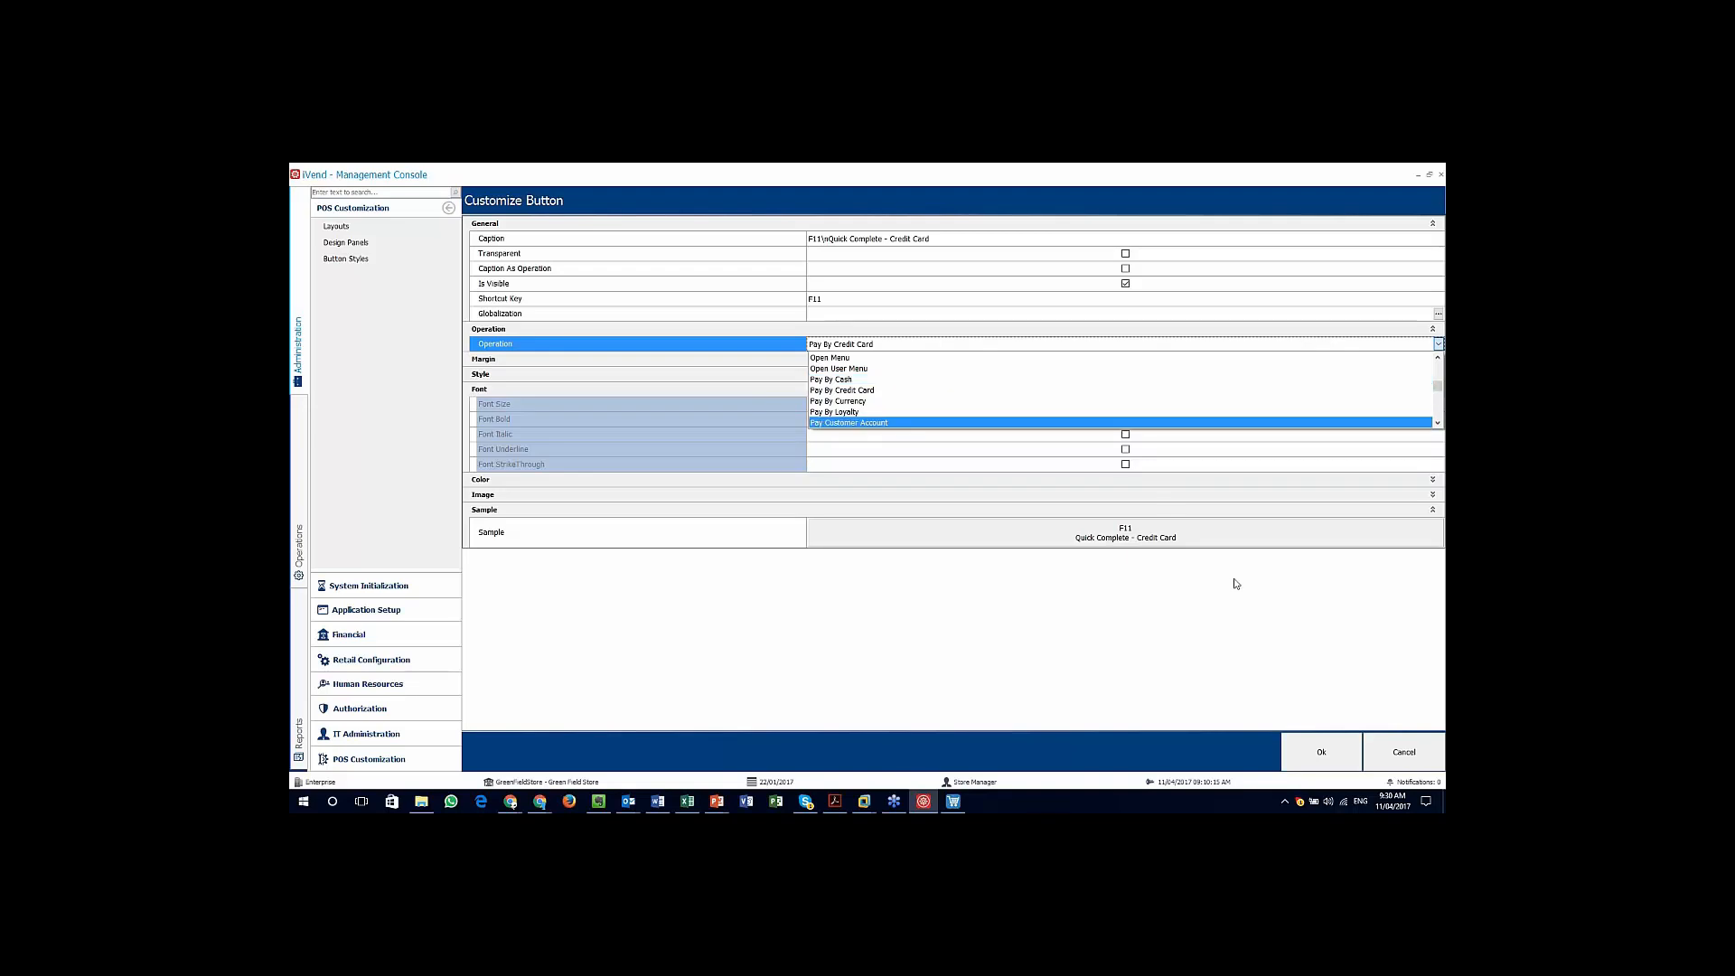
Step: Close the button customization, the Basic Operation panel and the POS Designer without saving any changes
left_click(1397, 754)
left_click(1396, 755)
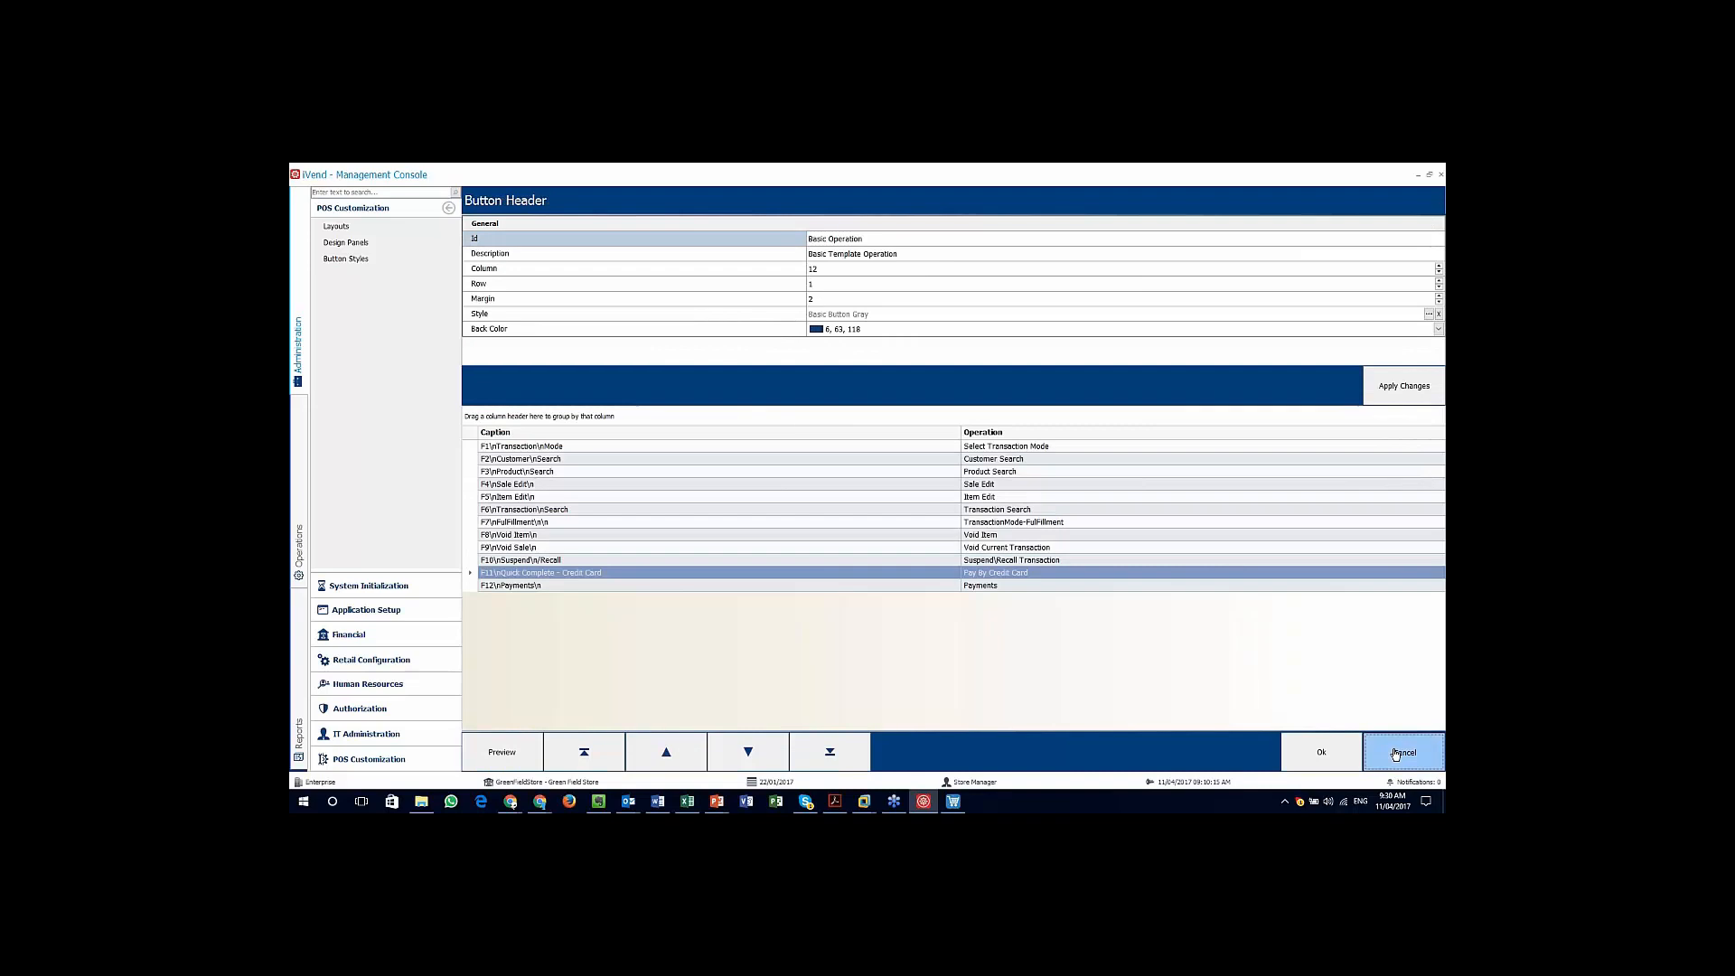
left_click(995, 447)
left_click(1404, 752)
left_click(995, 450)
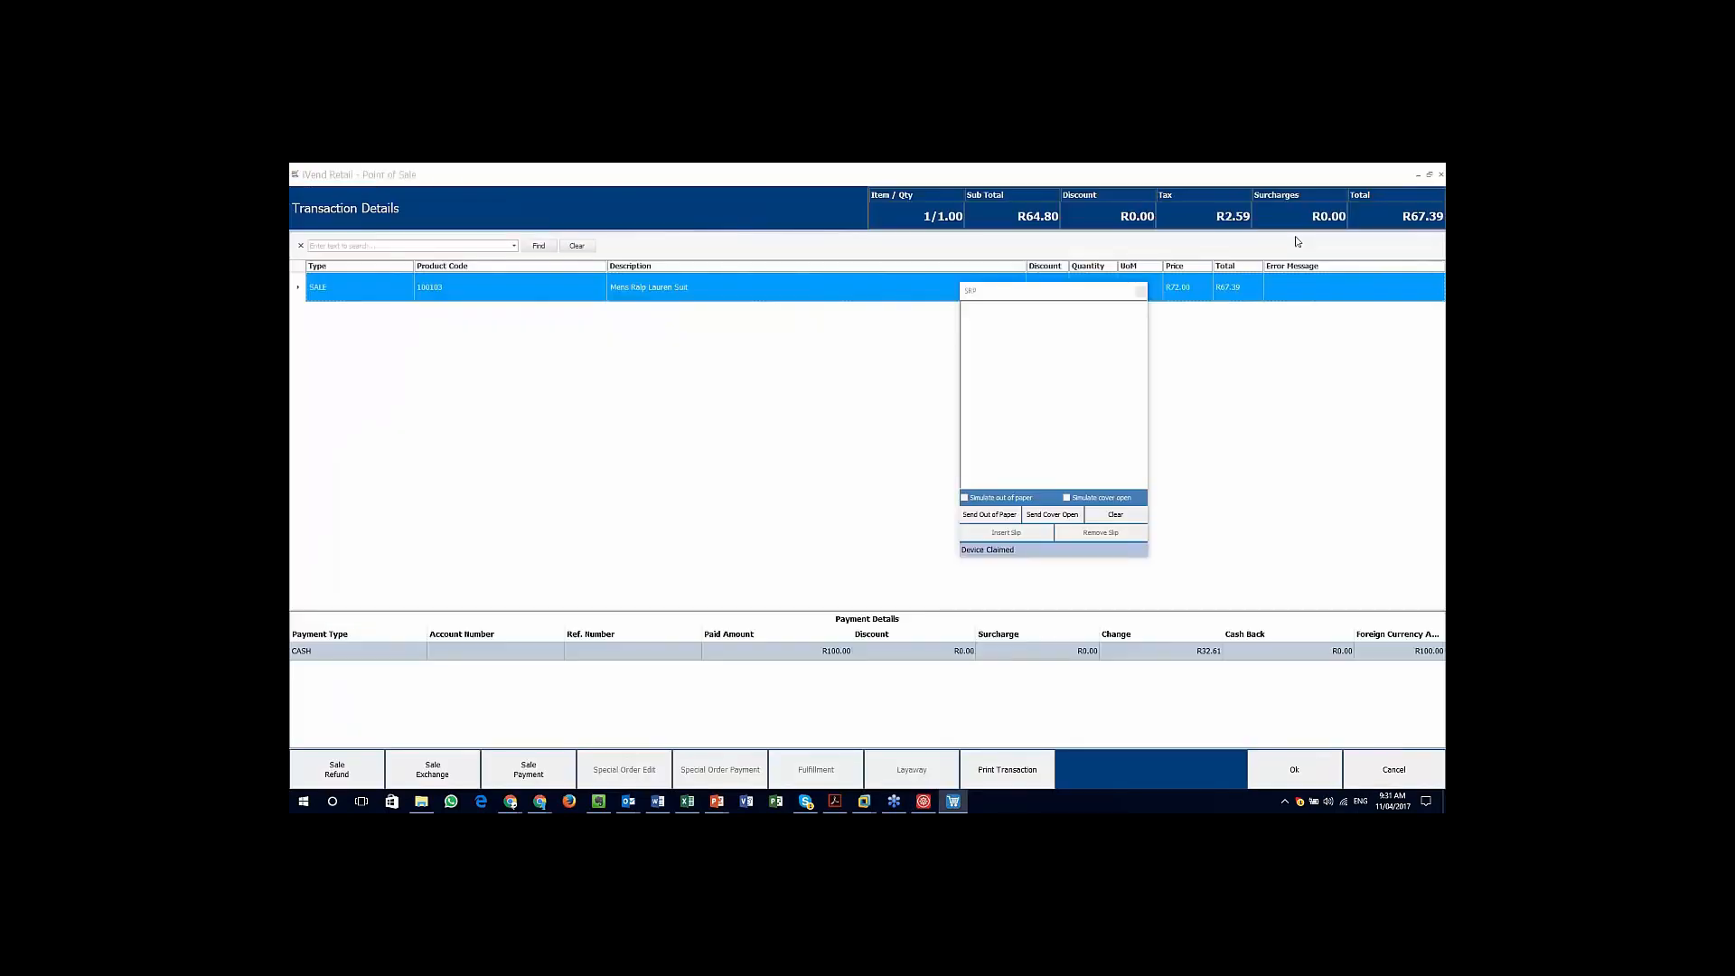
Step: In Point of Sale, reopen the latest transaction's details to view the item search field, and close the transaction search
left_click(301, 246)
left_click(1393, 769)
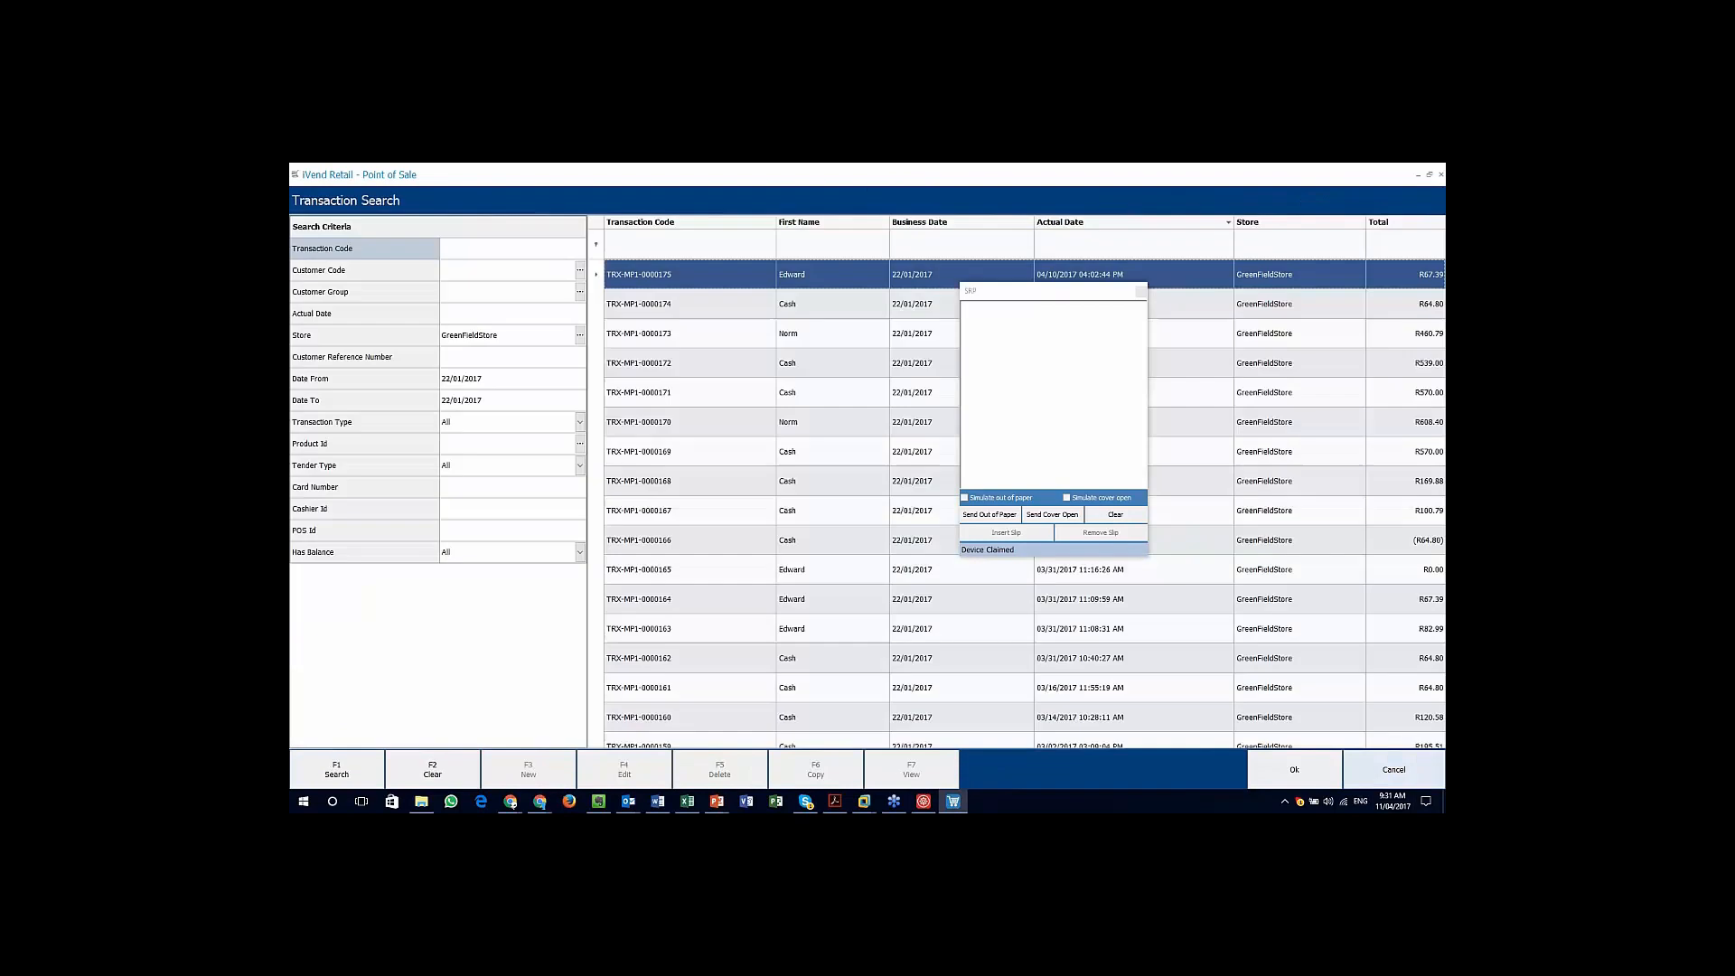
left_click(818, 764)
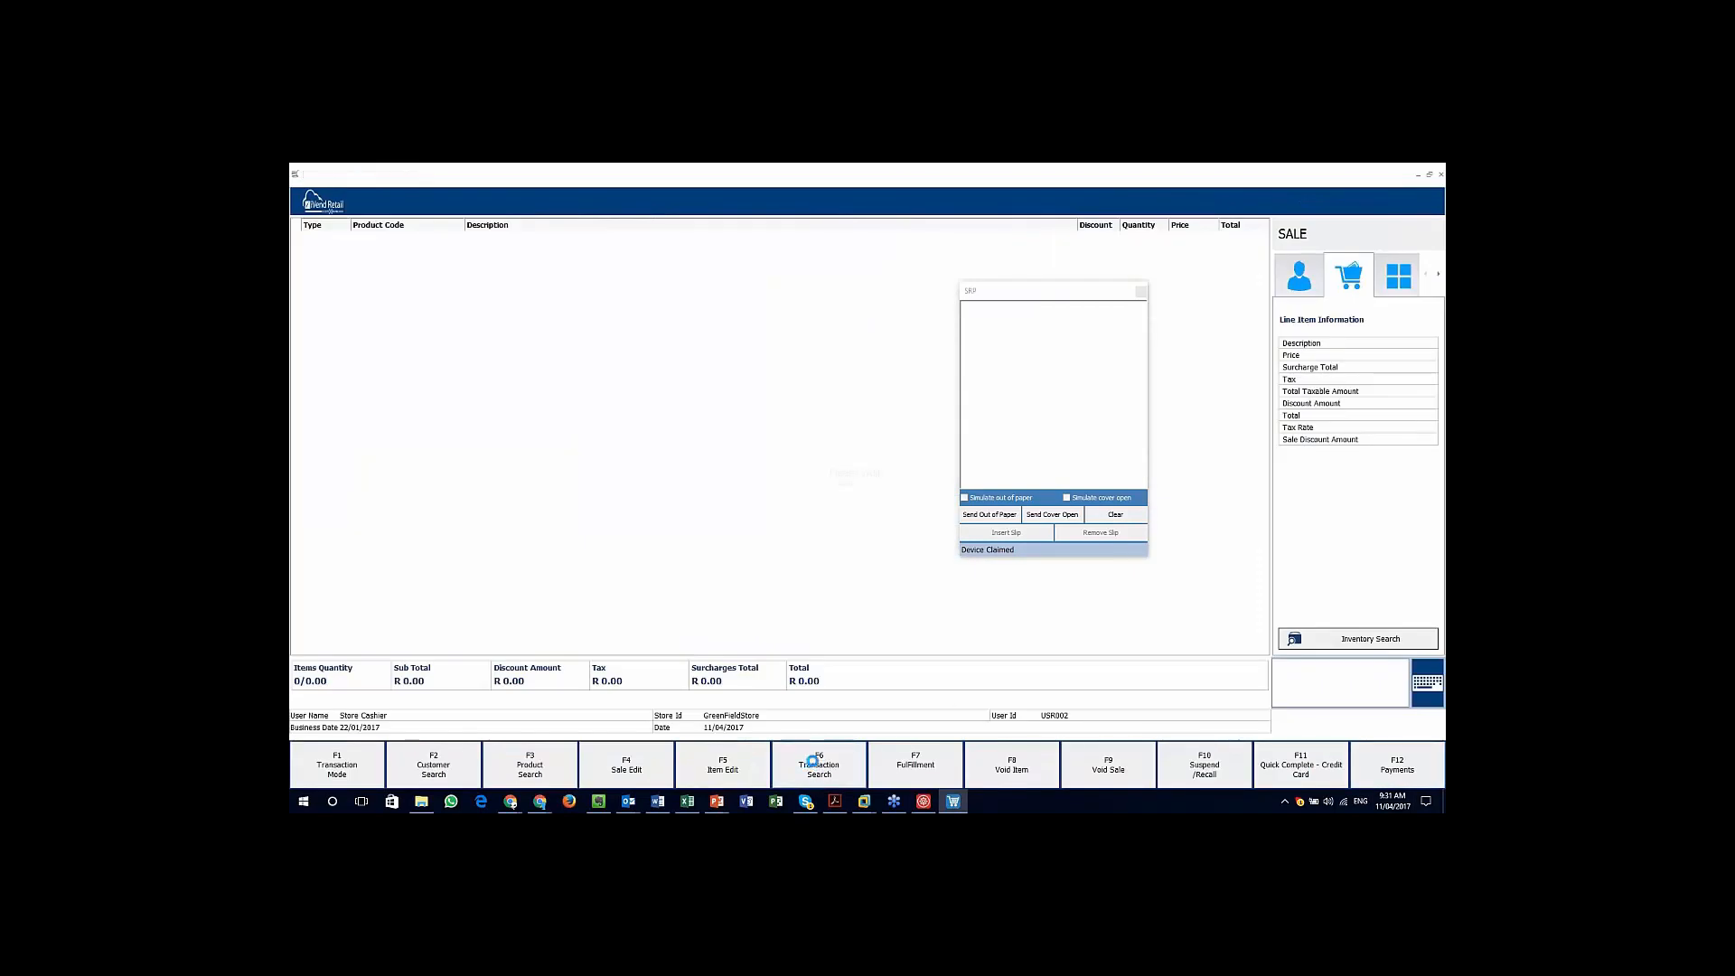
double_click(826, 273)
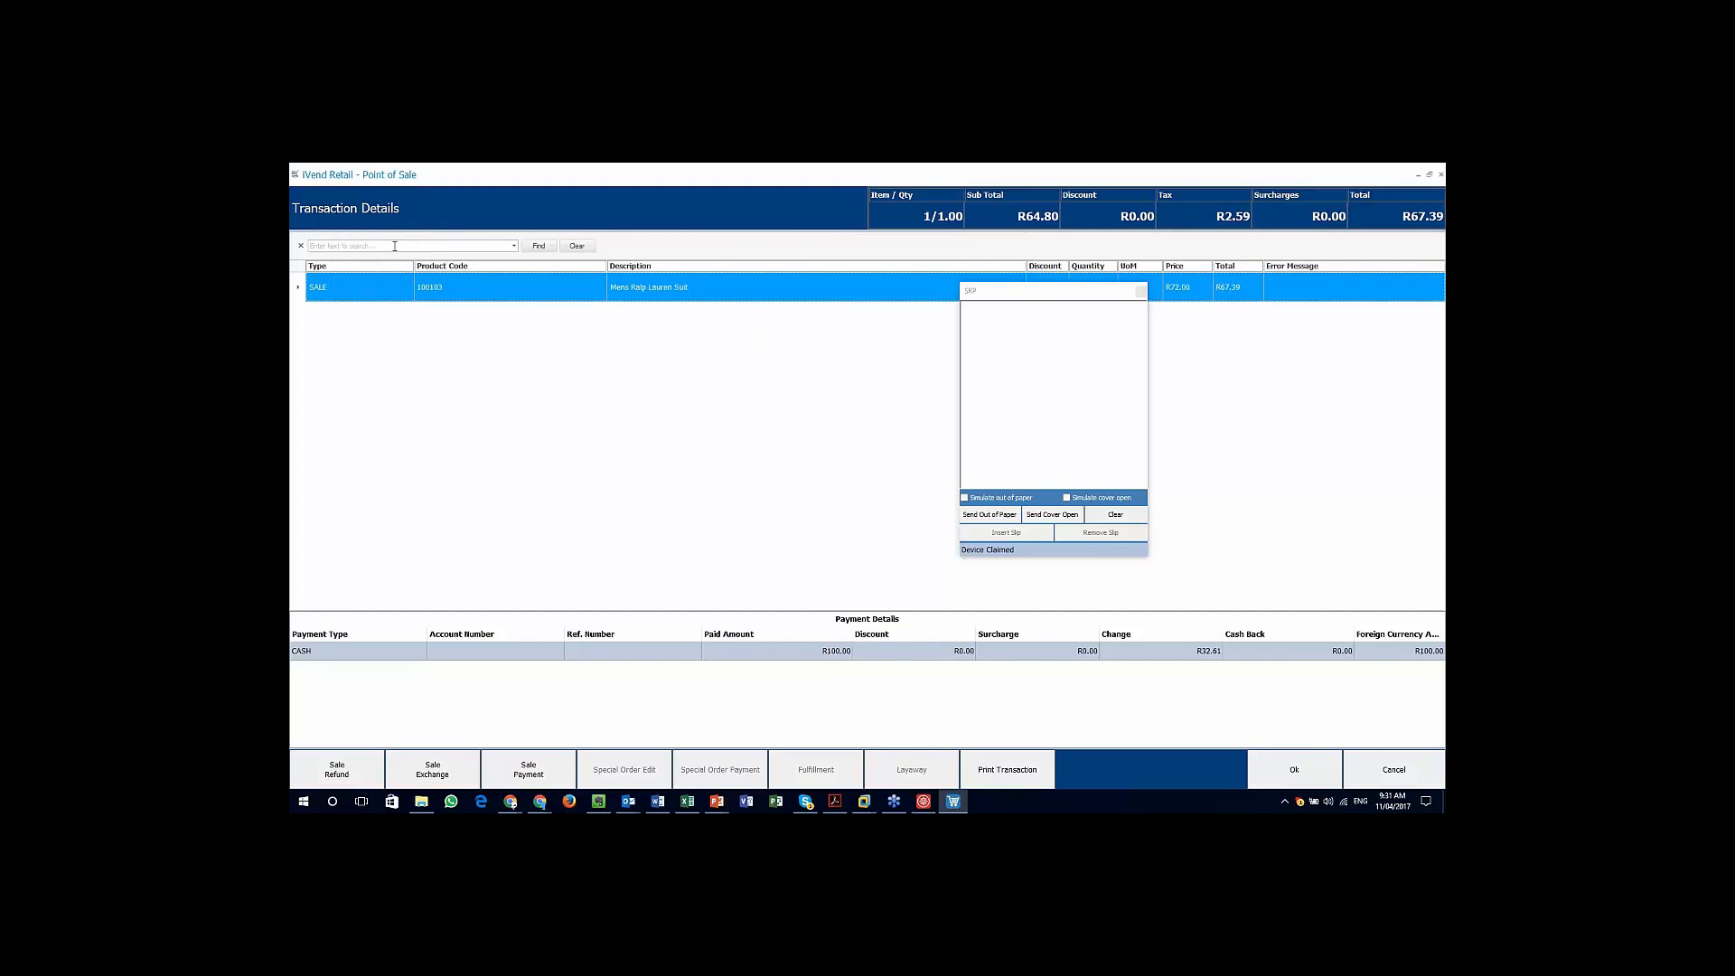
left_click(398, 245)
left_click(1394, 769)
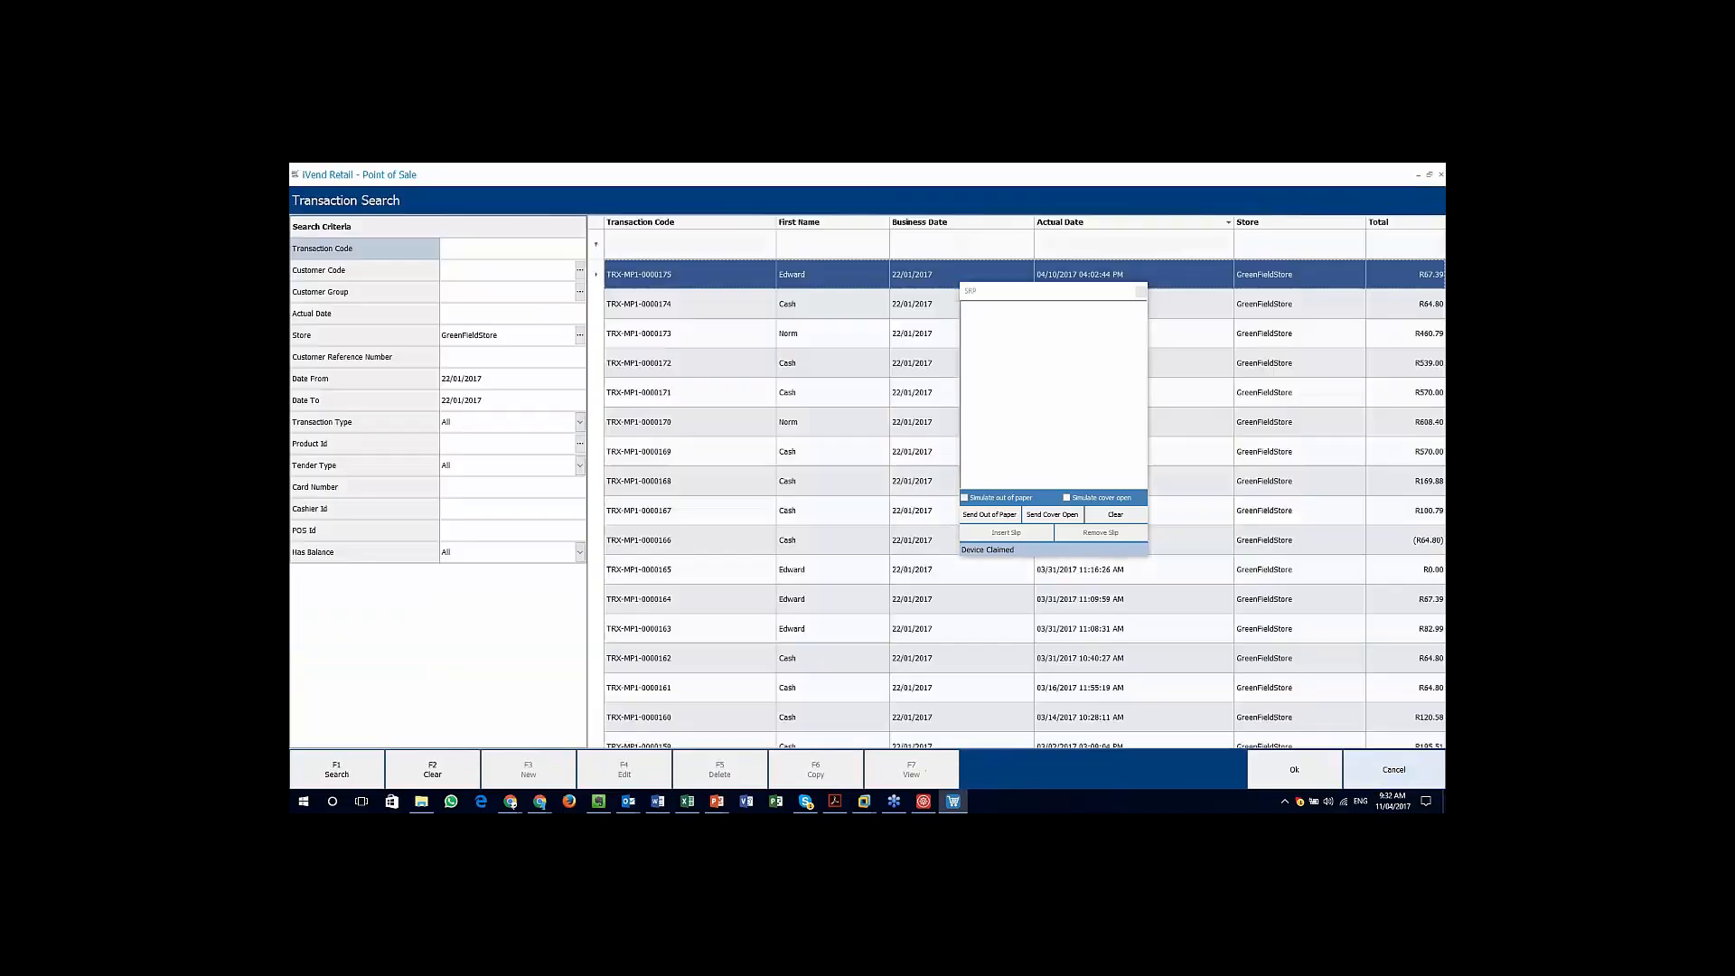
left_click(1394, 769)
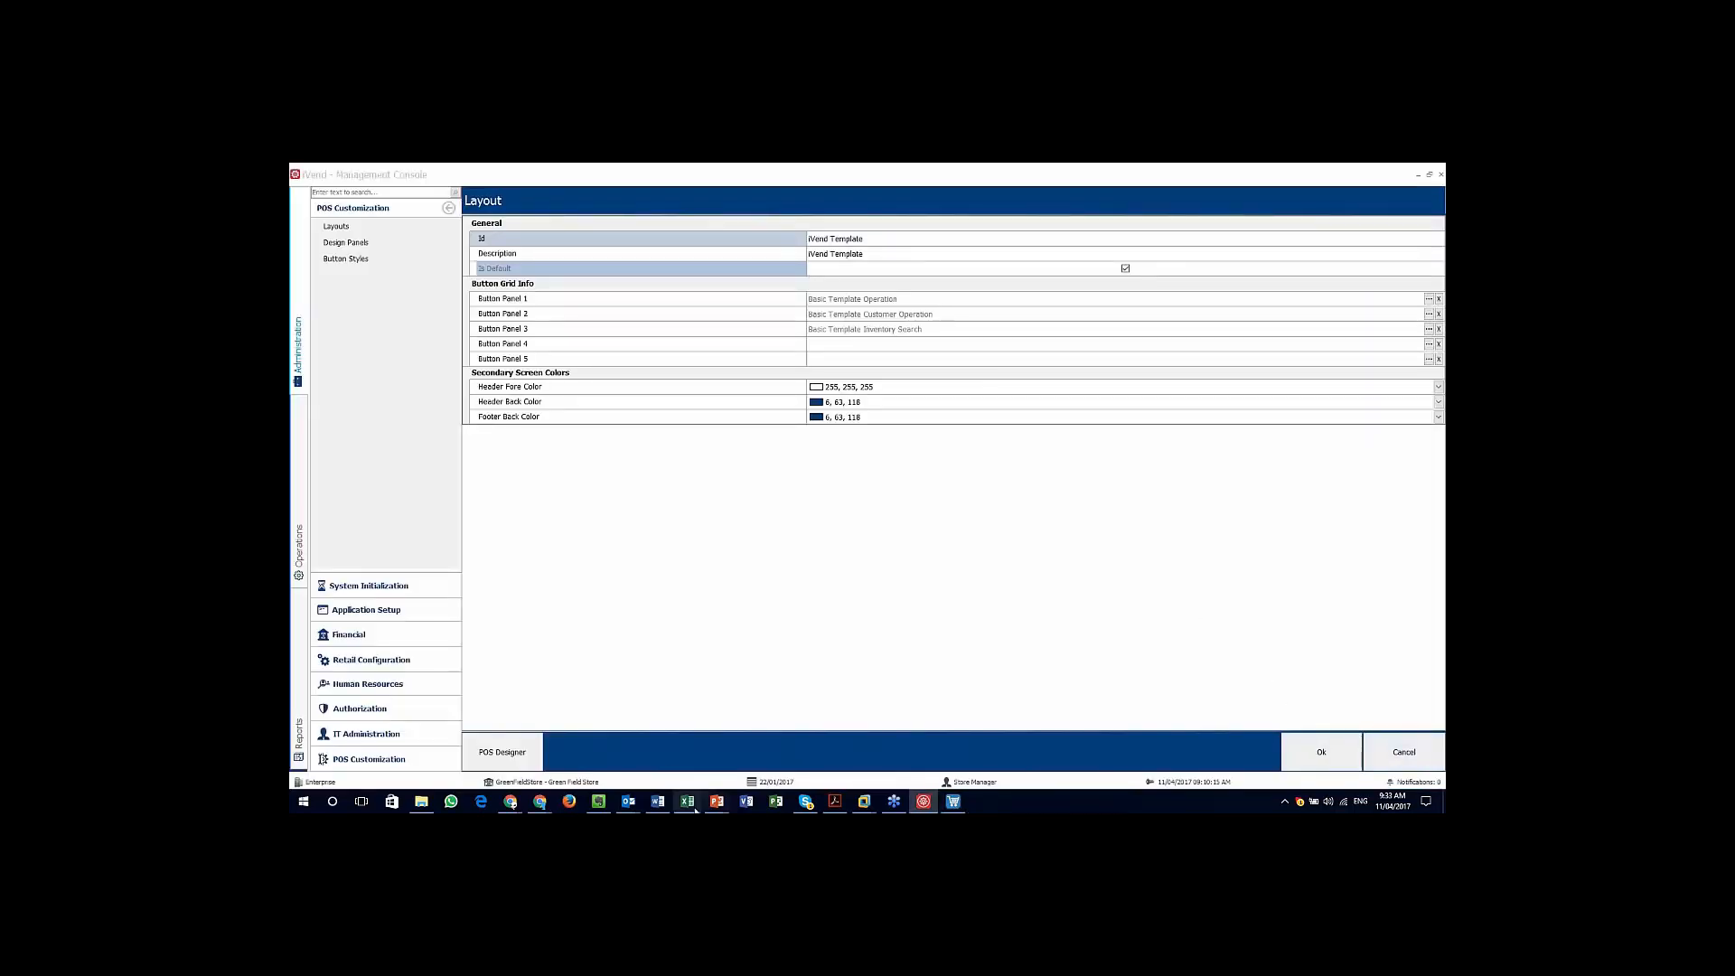
Step: In the Management Console, view the iVend Template in the POS Designer, and close the layout without saving
left_click(495, 767)
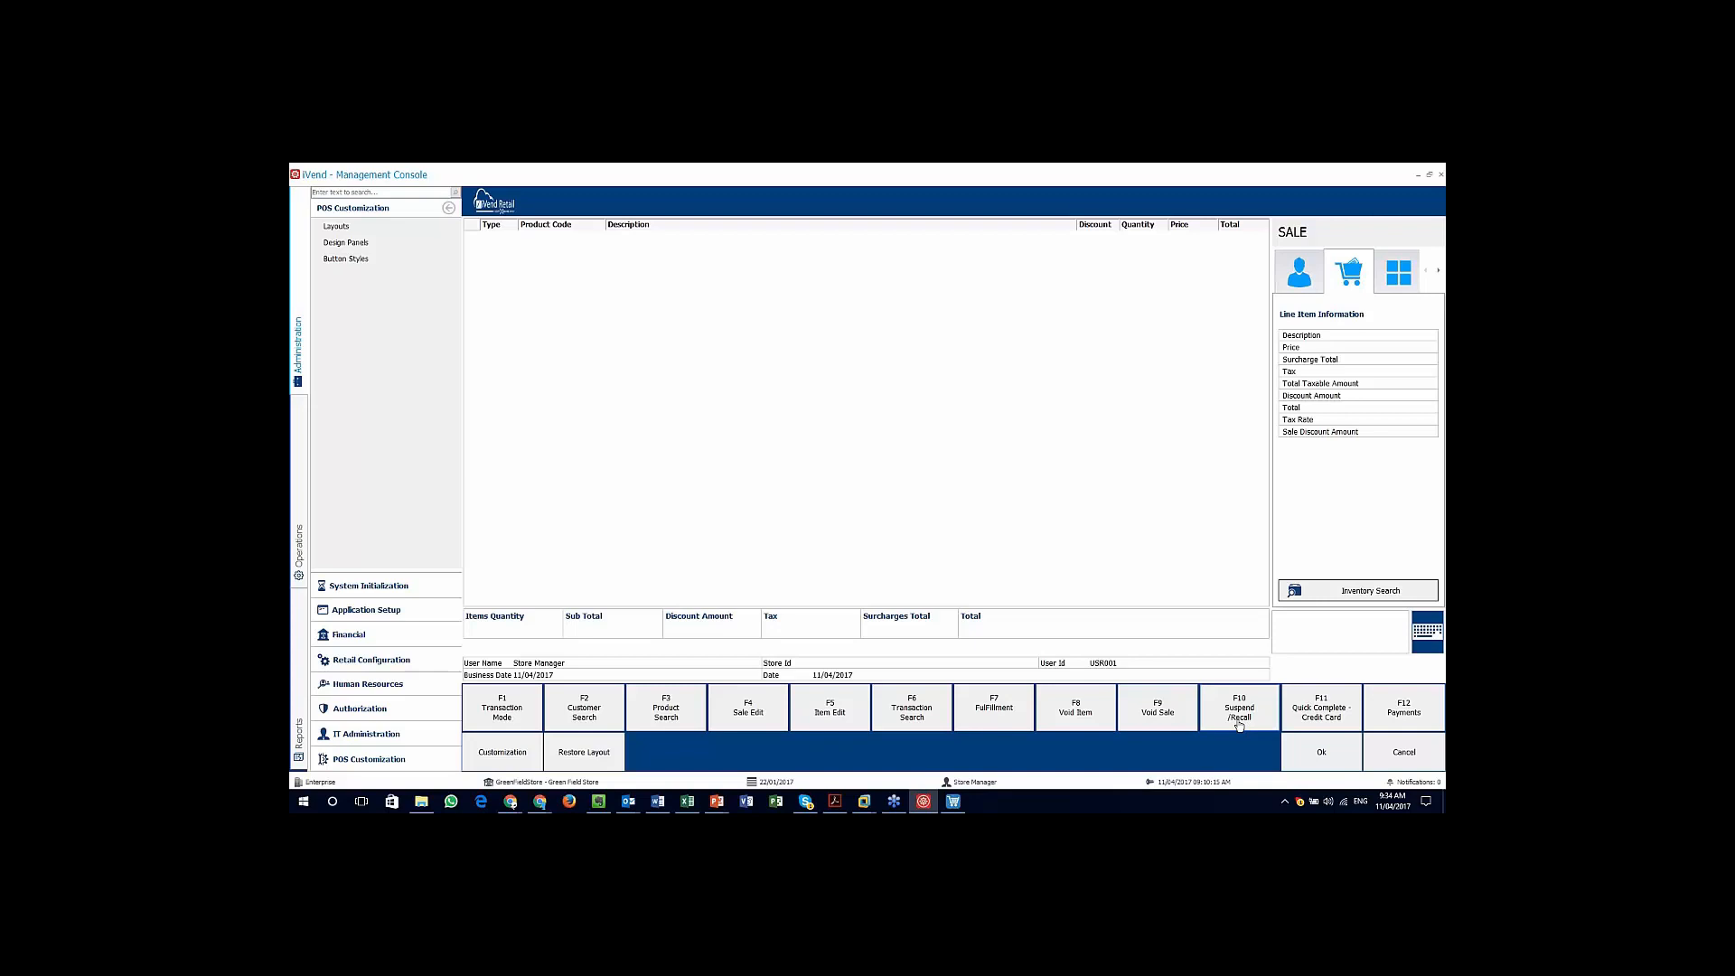
left_click(1392, 757)
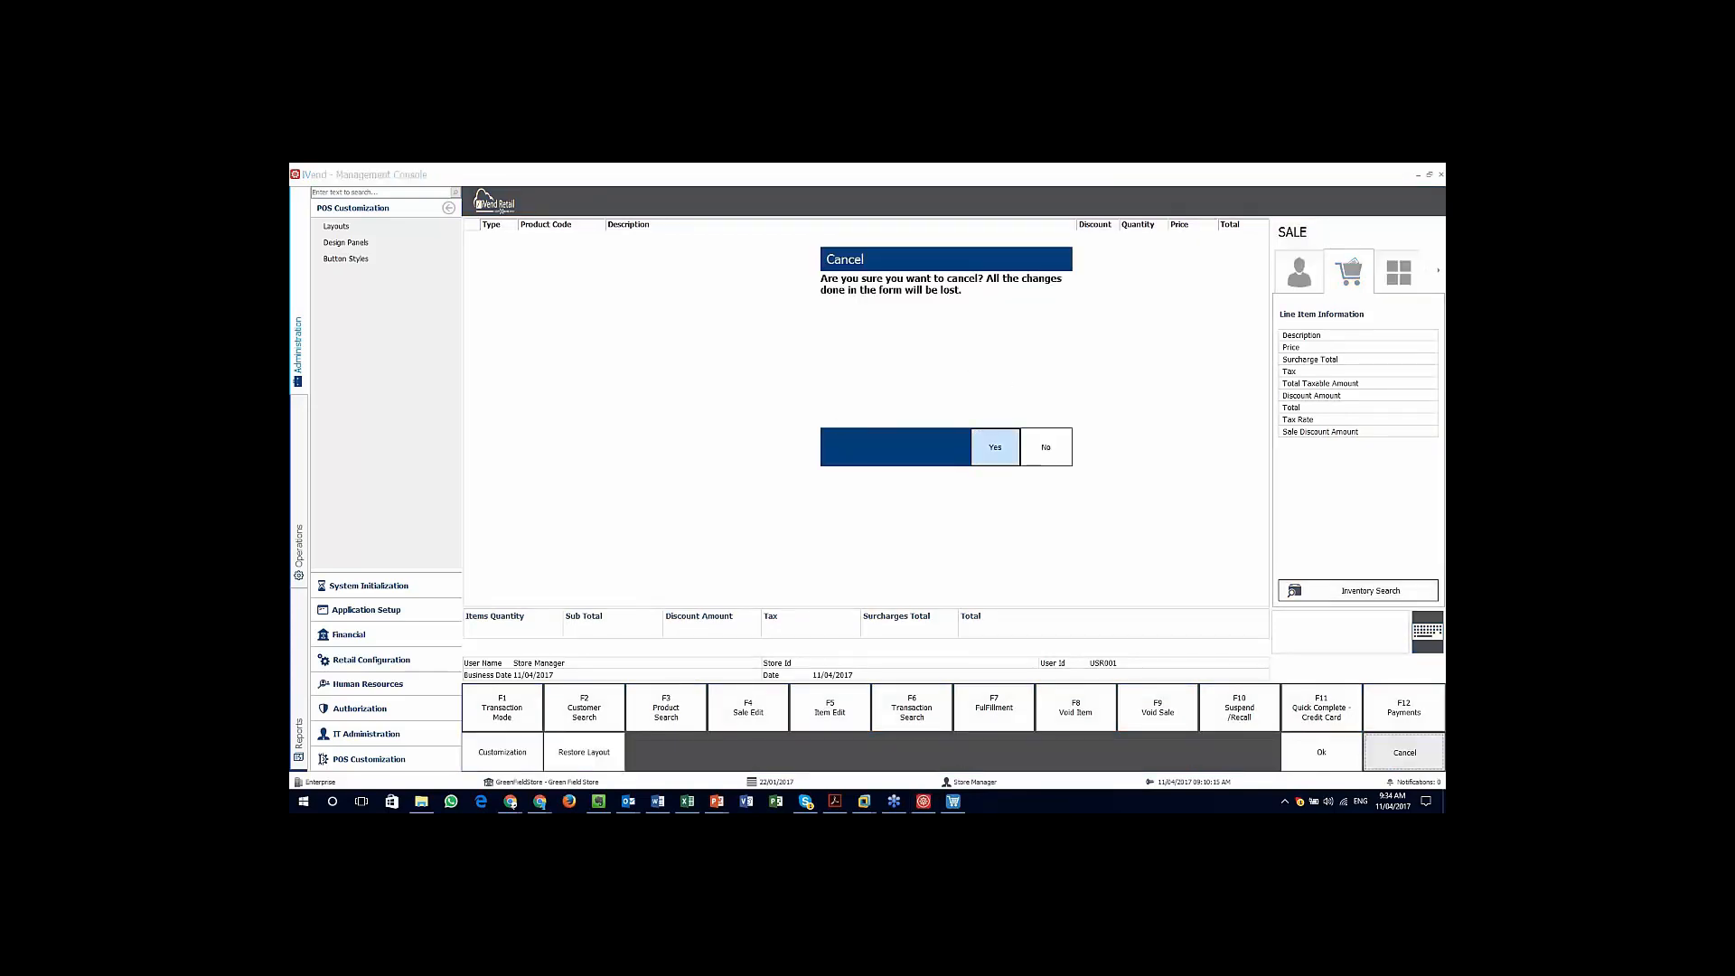
left_click(995, 446)
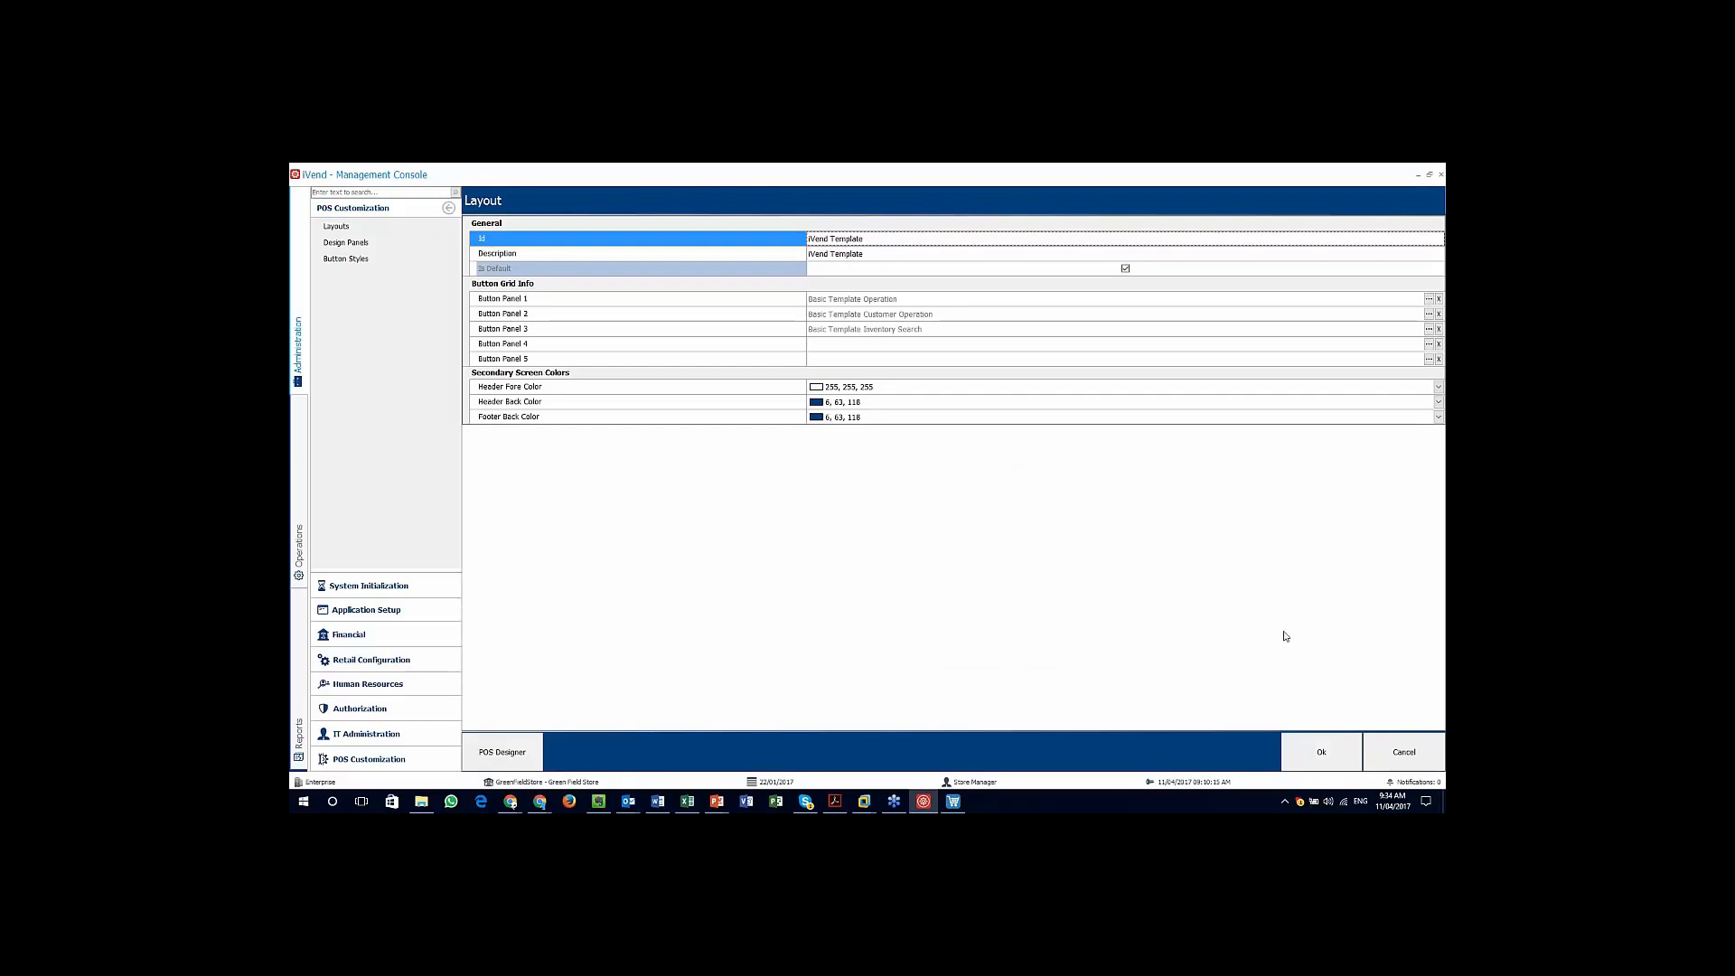
left_click(1401, 753)
Step: Open the Apparel Template layout, view it in the POS Designer, and leave the designer without saving
double_click(827, 282)
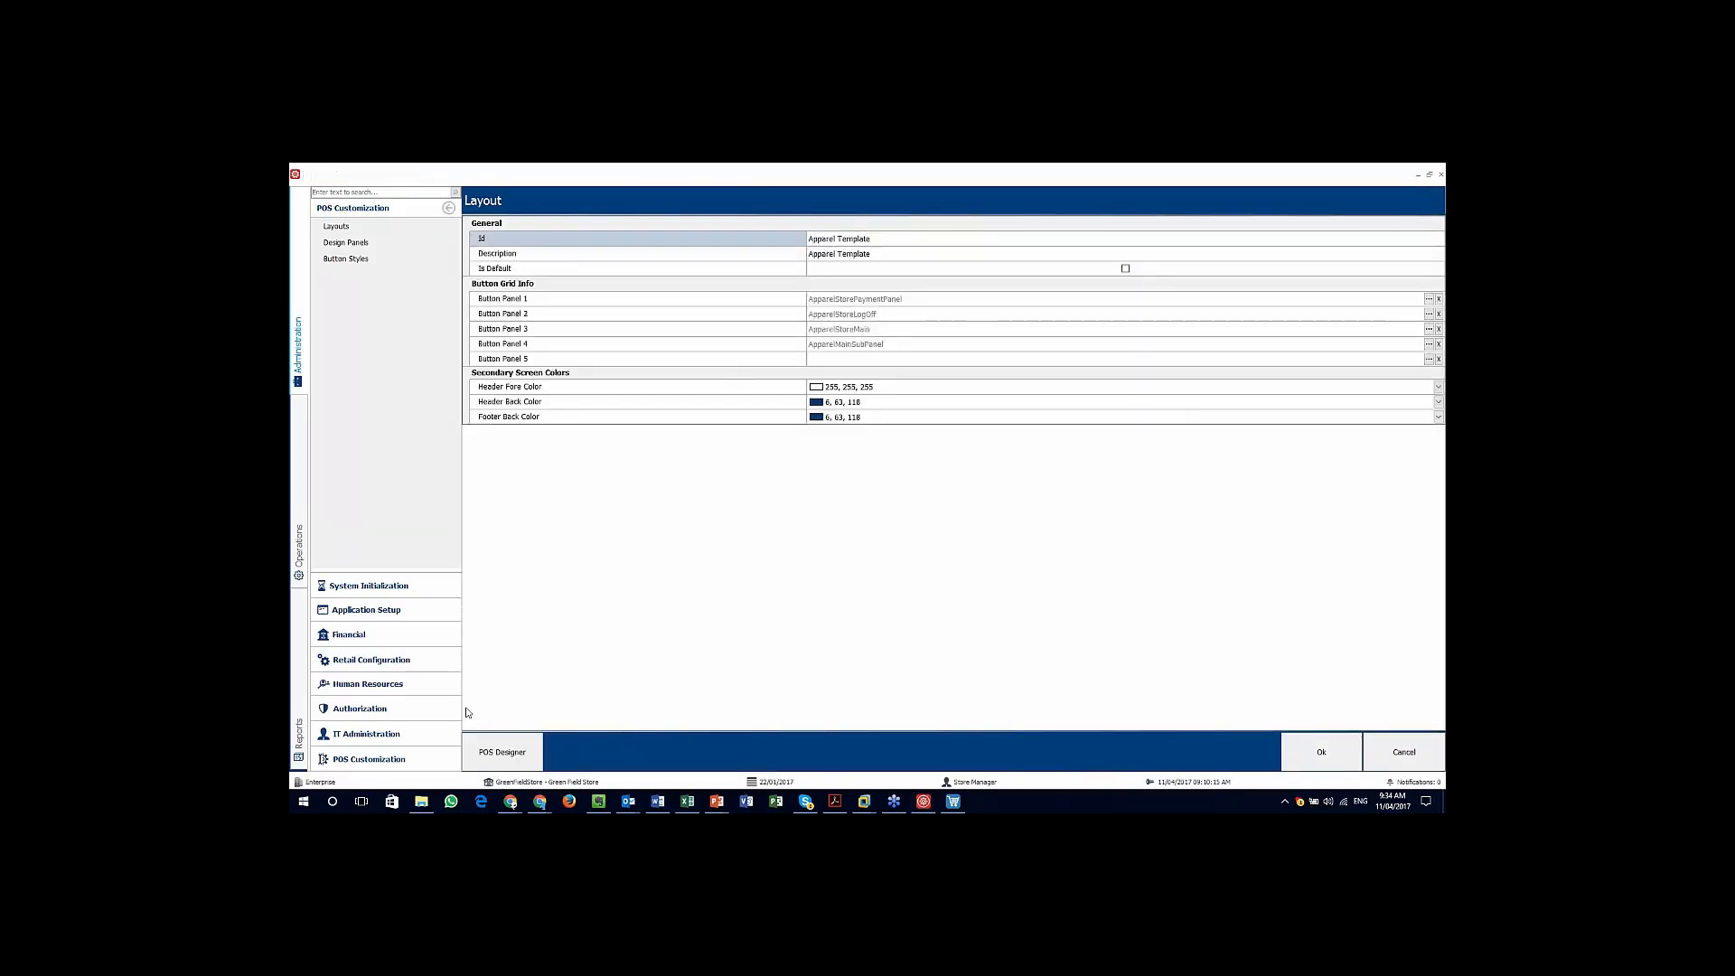
left_click(502, 752)
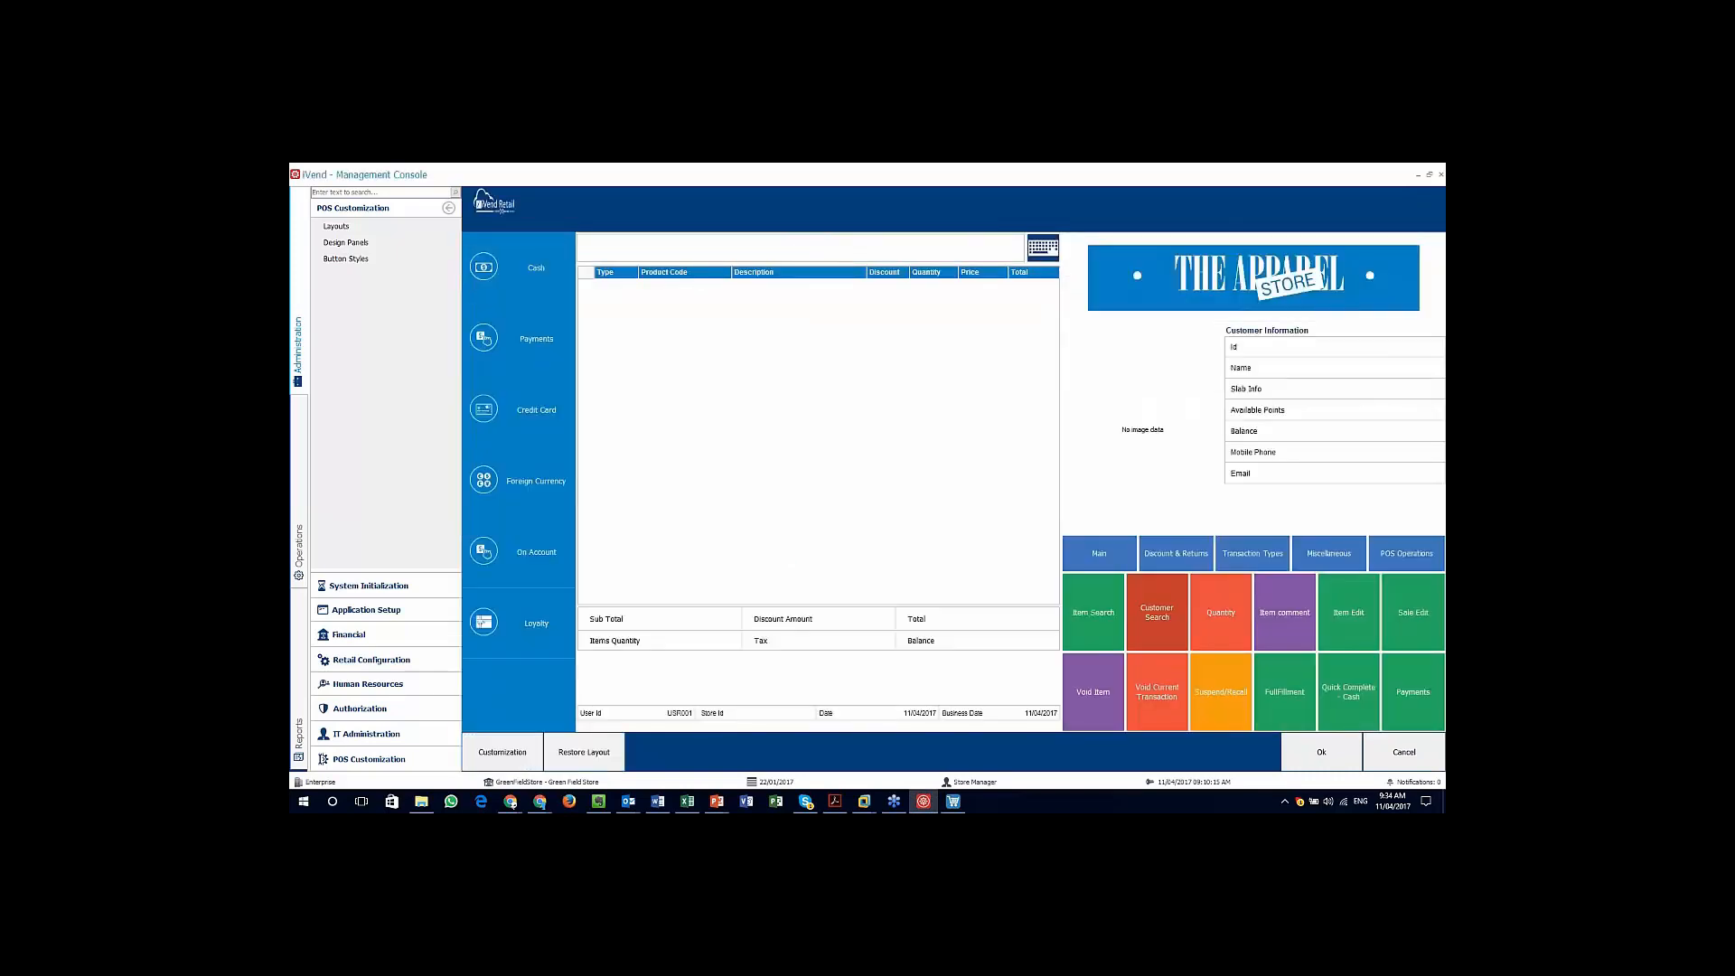
left_click(1405, 752)
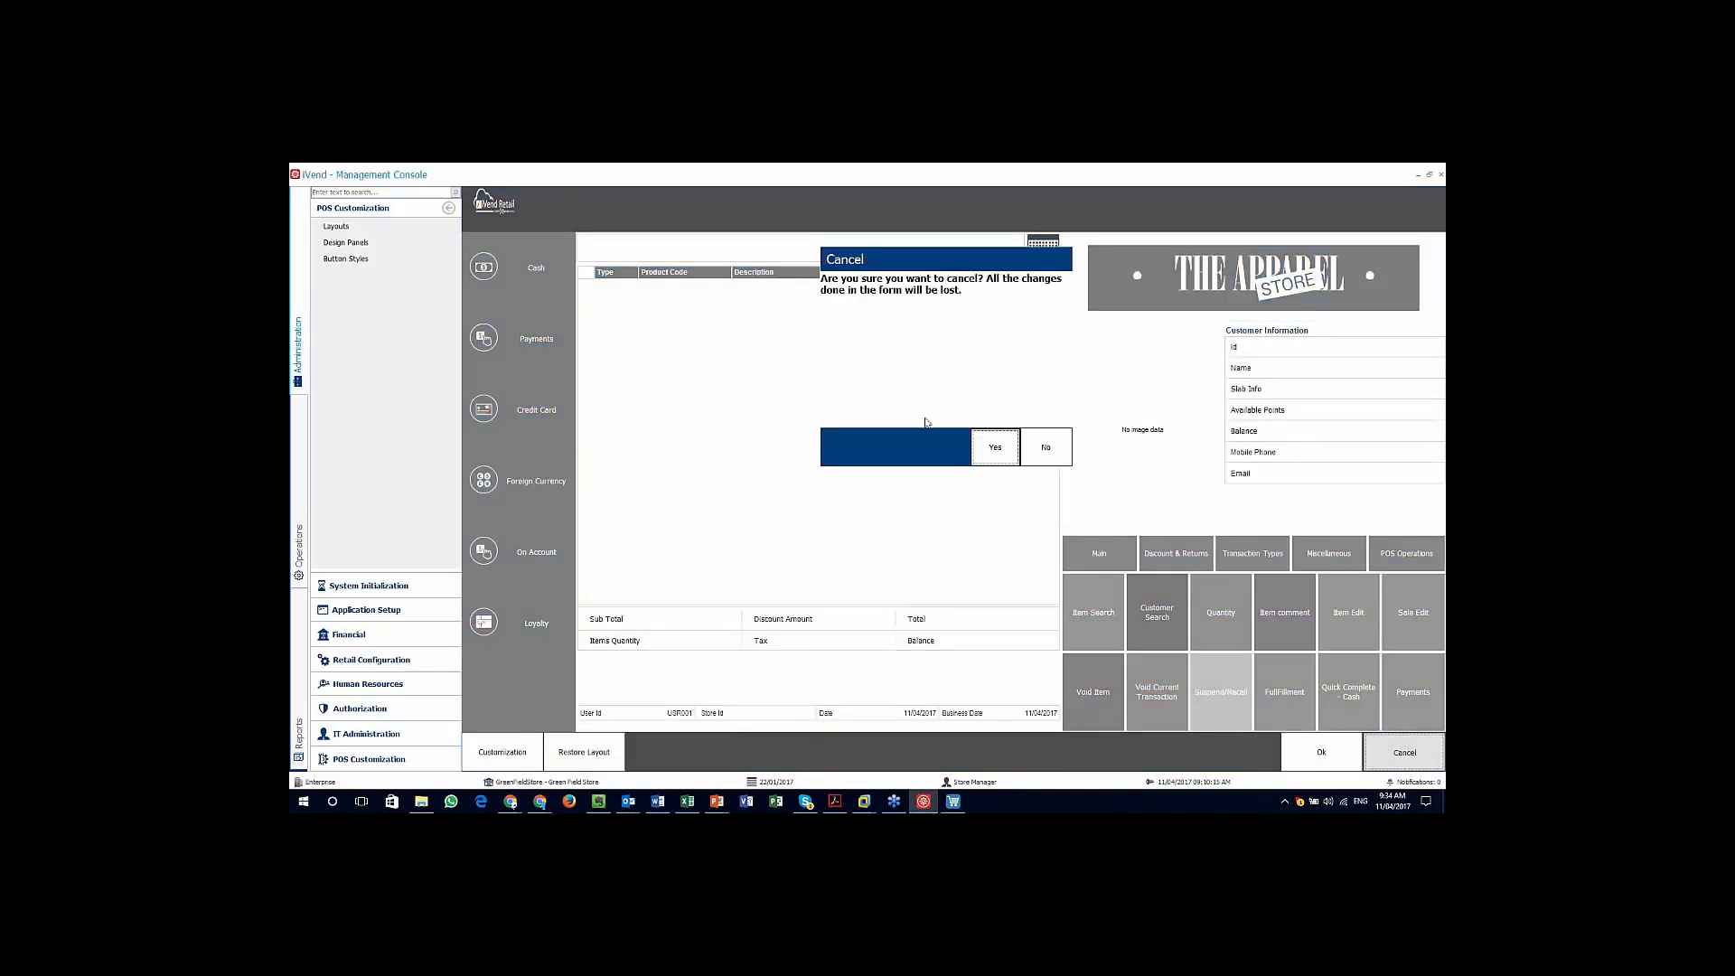
left_click(995, 447)
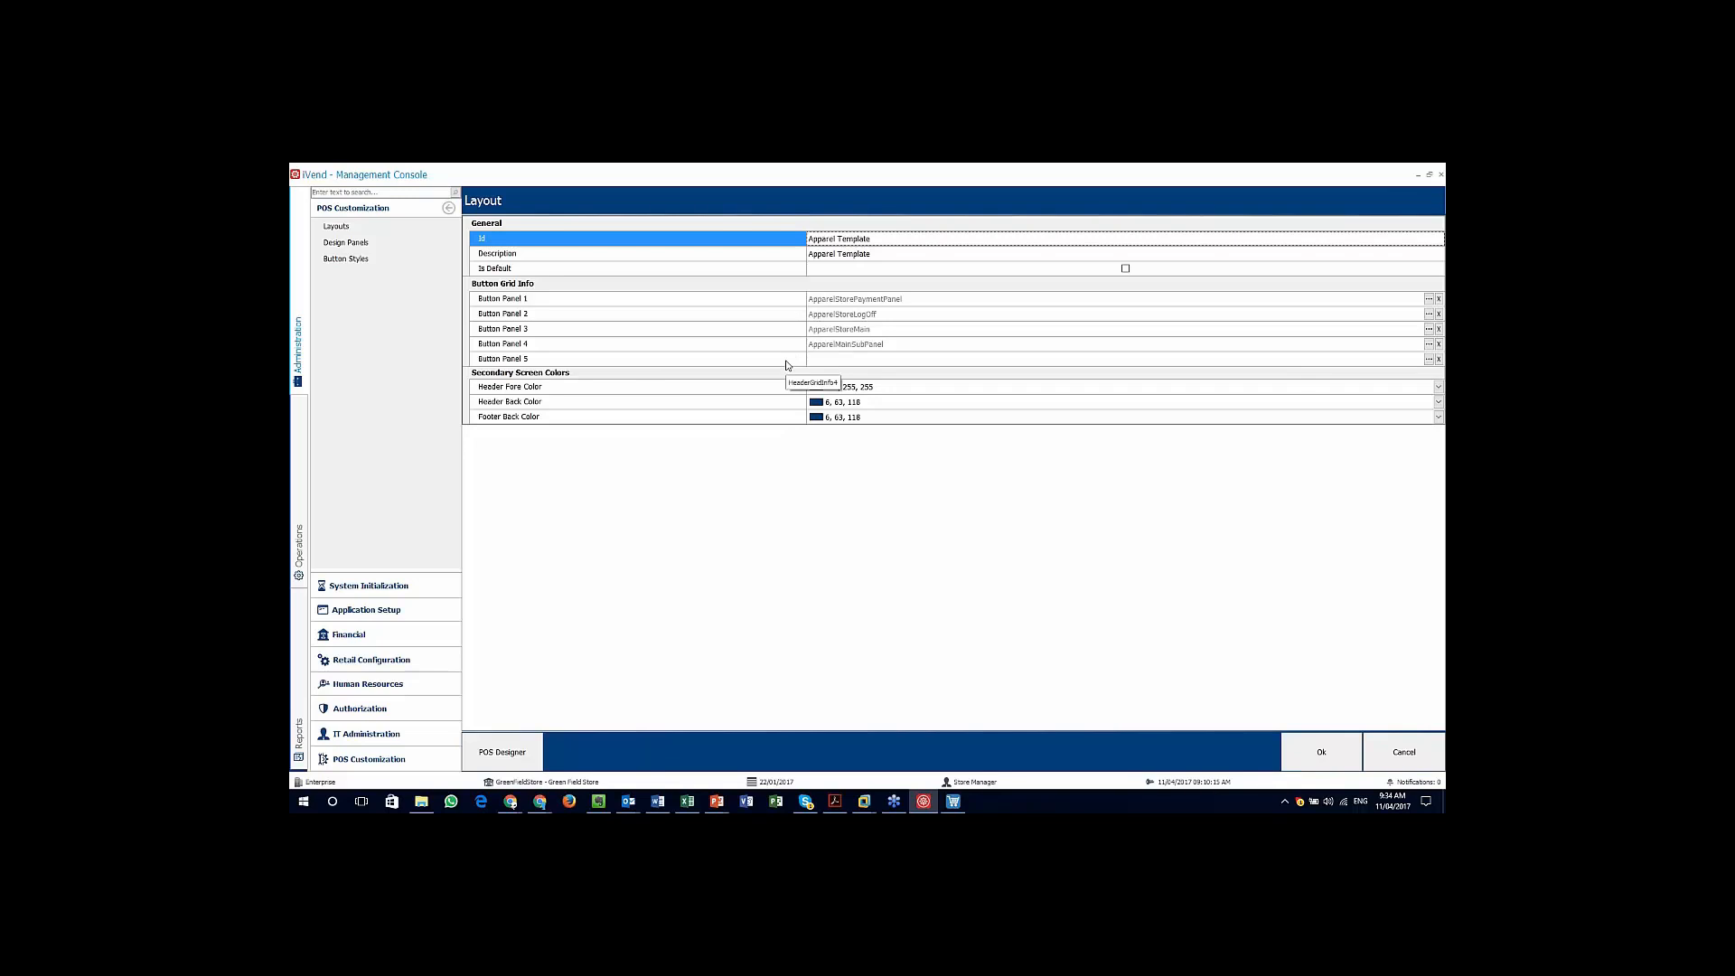
Step: Reopen the Apparel Template in the POS Designer and view the editing options for the Item Comment button
left_click(539, 753)
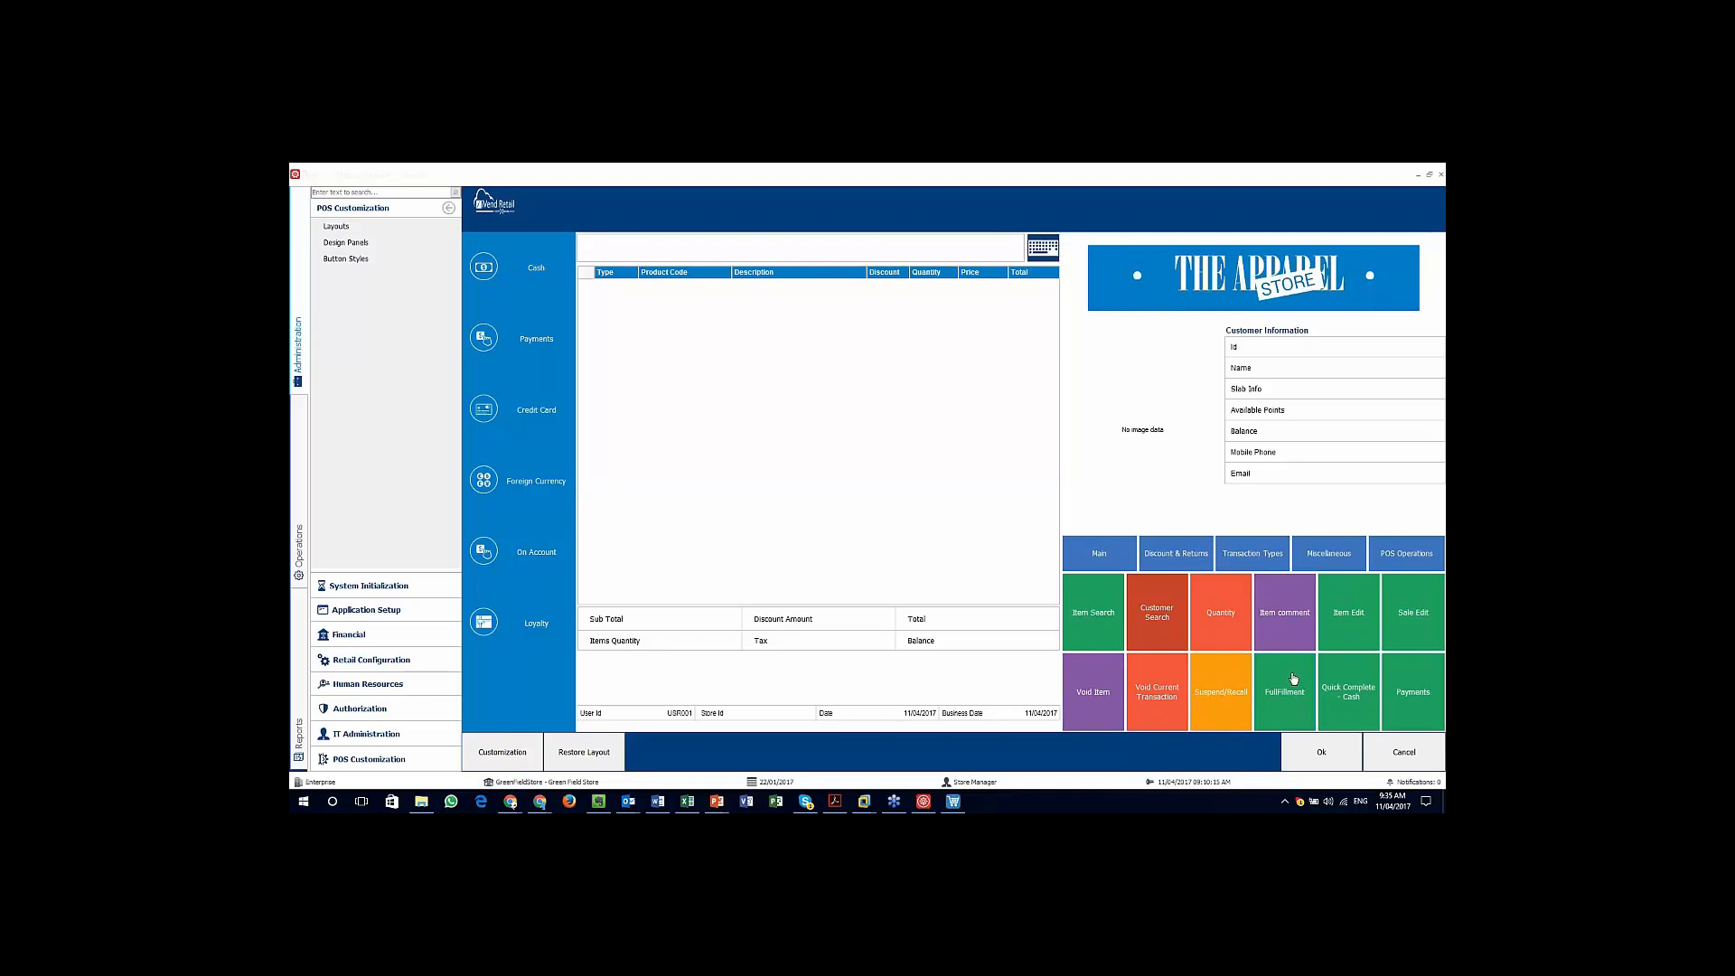
right_click(1303, 630)
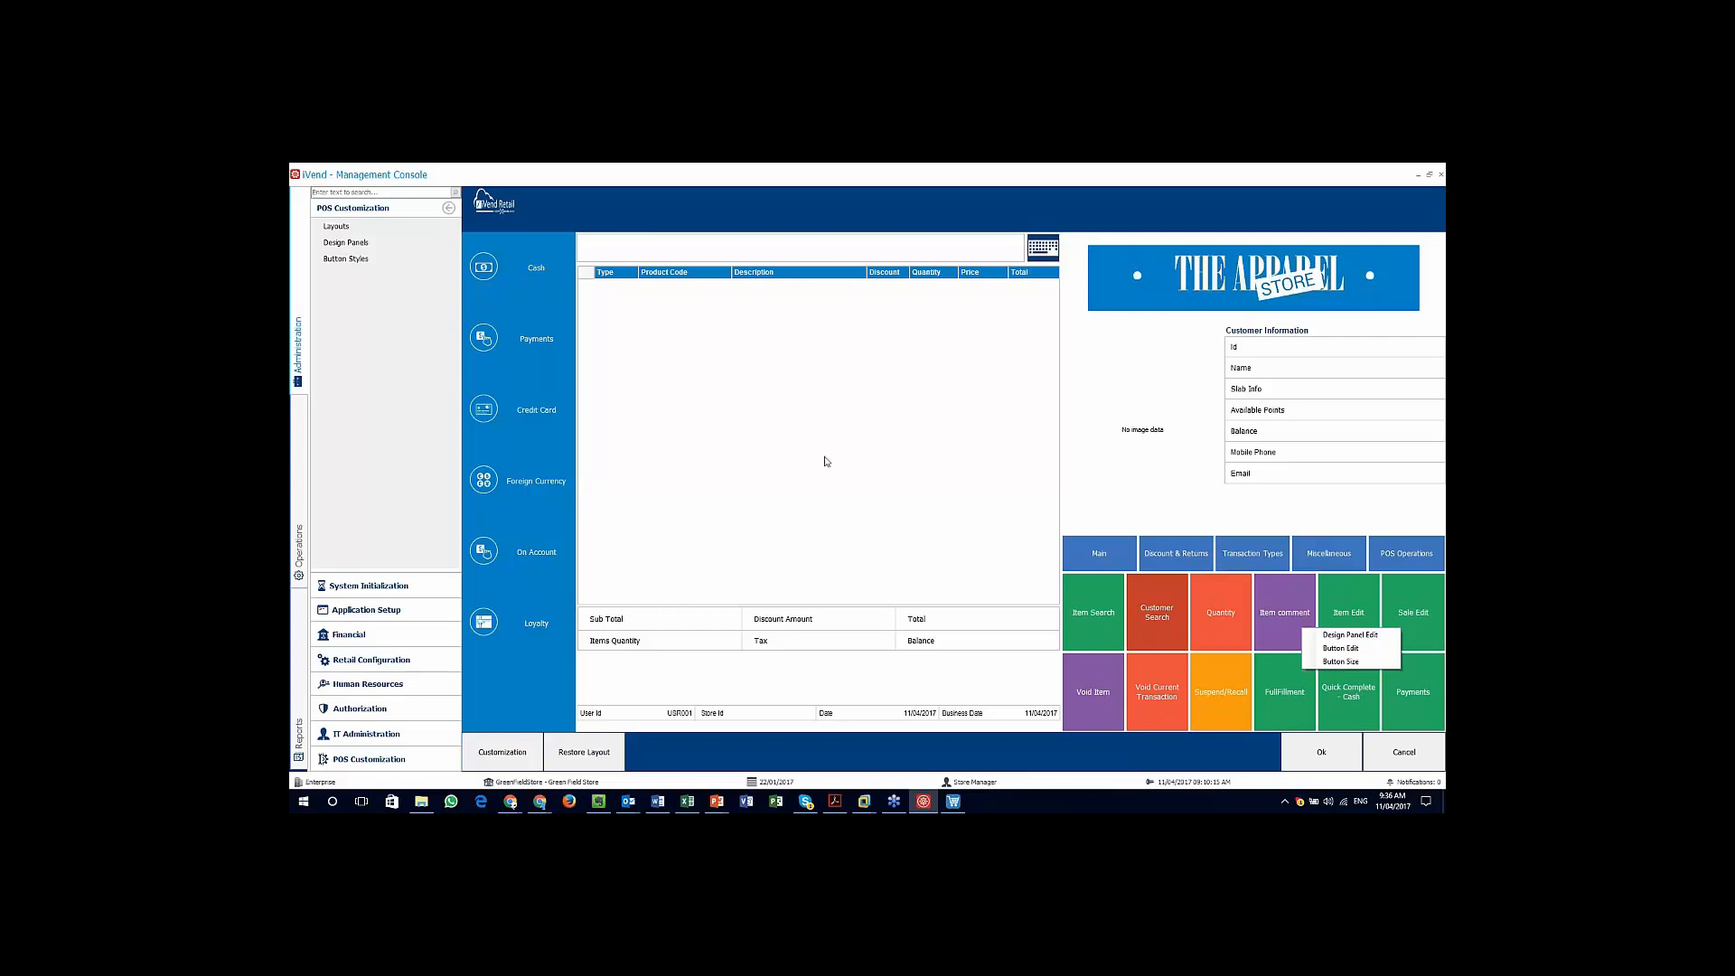
left_click(1065, 326)
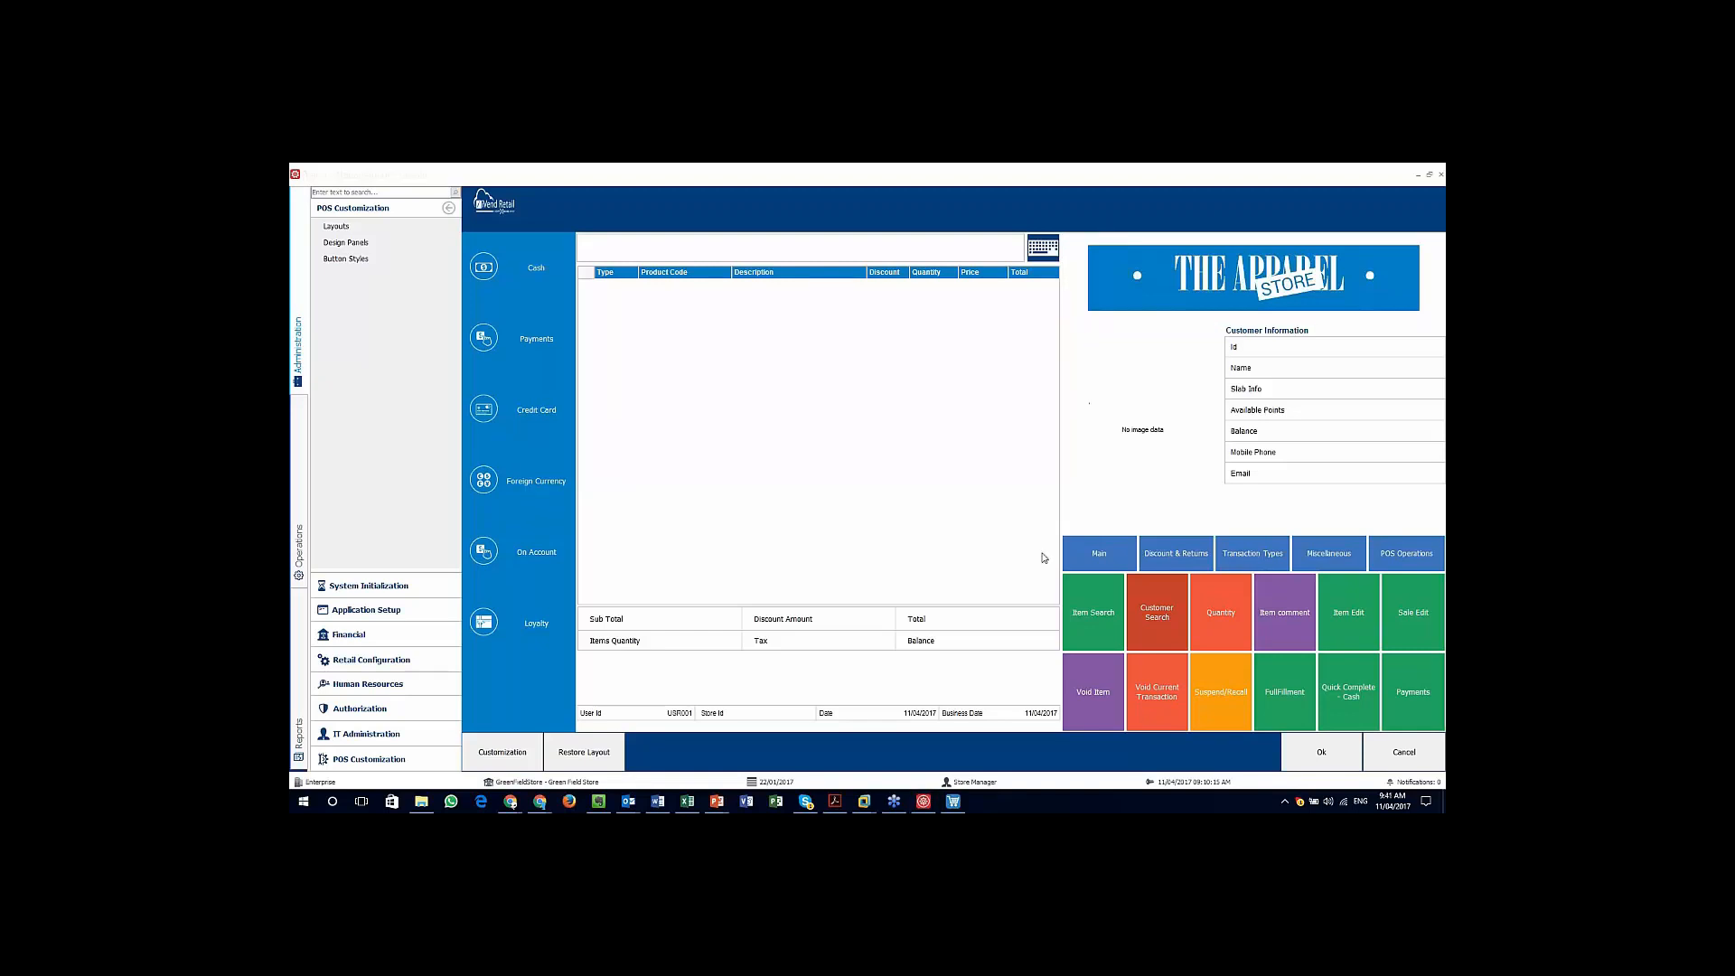
Step: Exit the POS Designer without saving, and close the Apparel Template layout and the layout search
left_click(1402, 753)
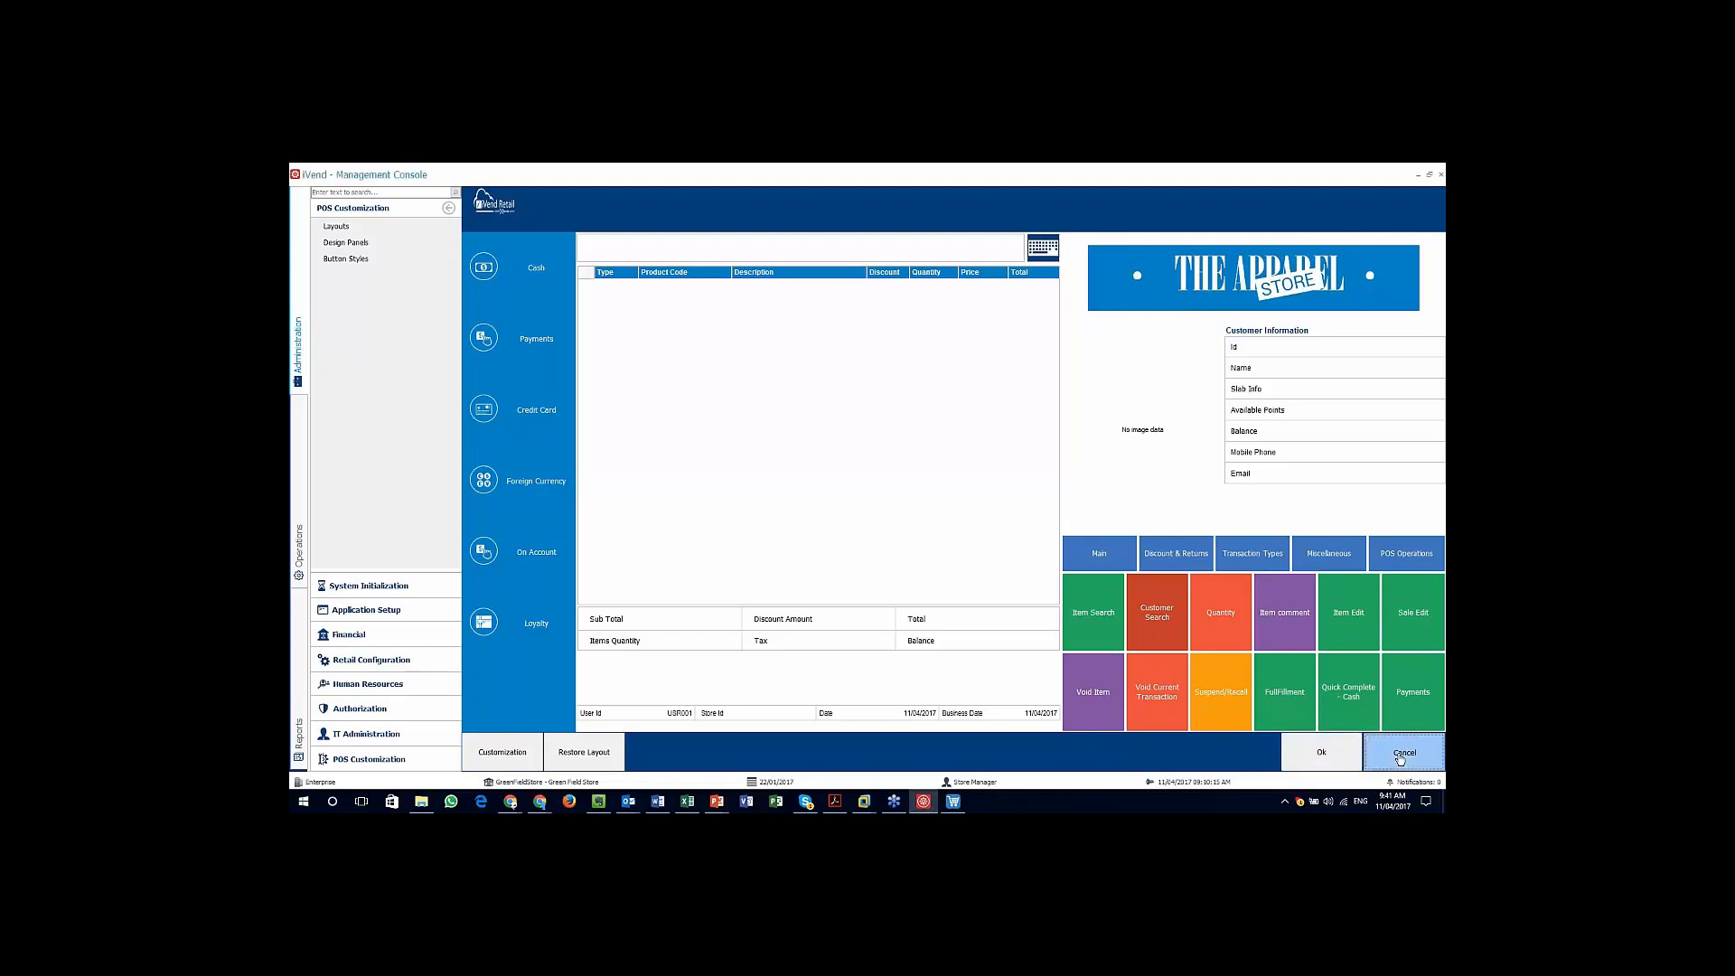
left_click(997, 452)
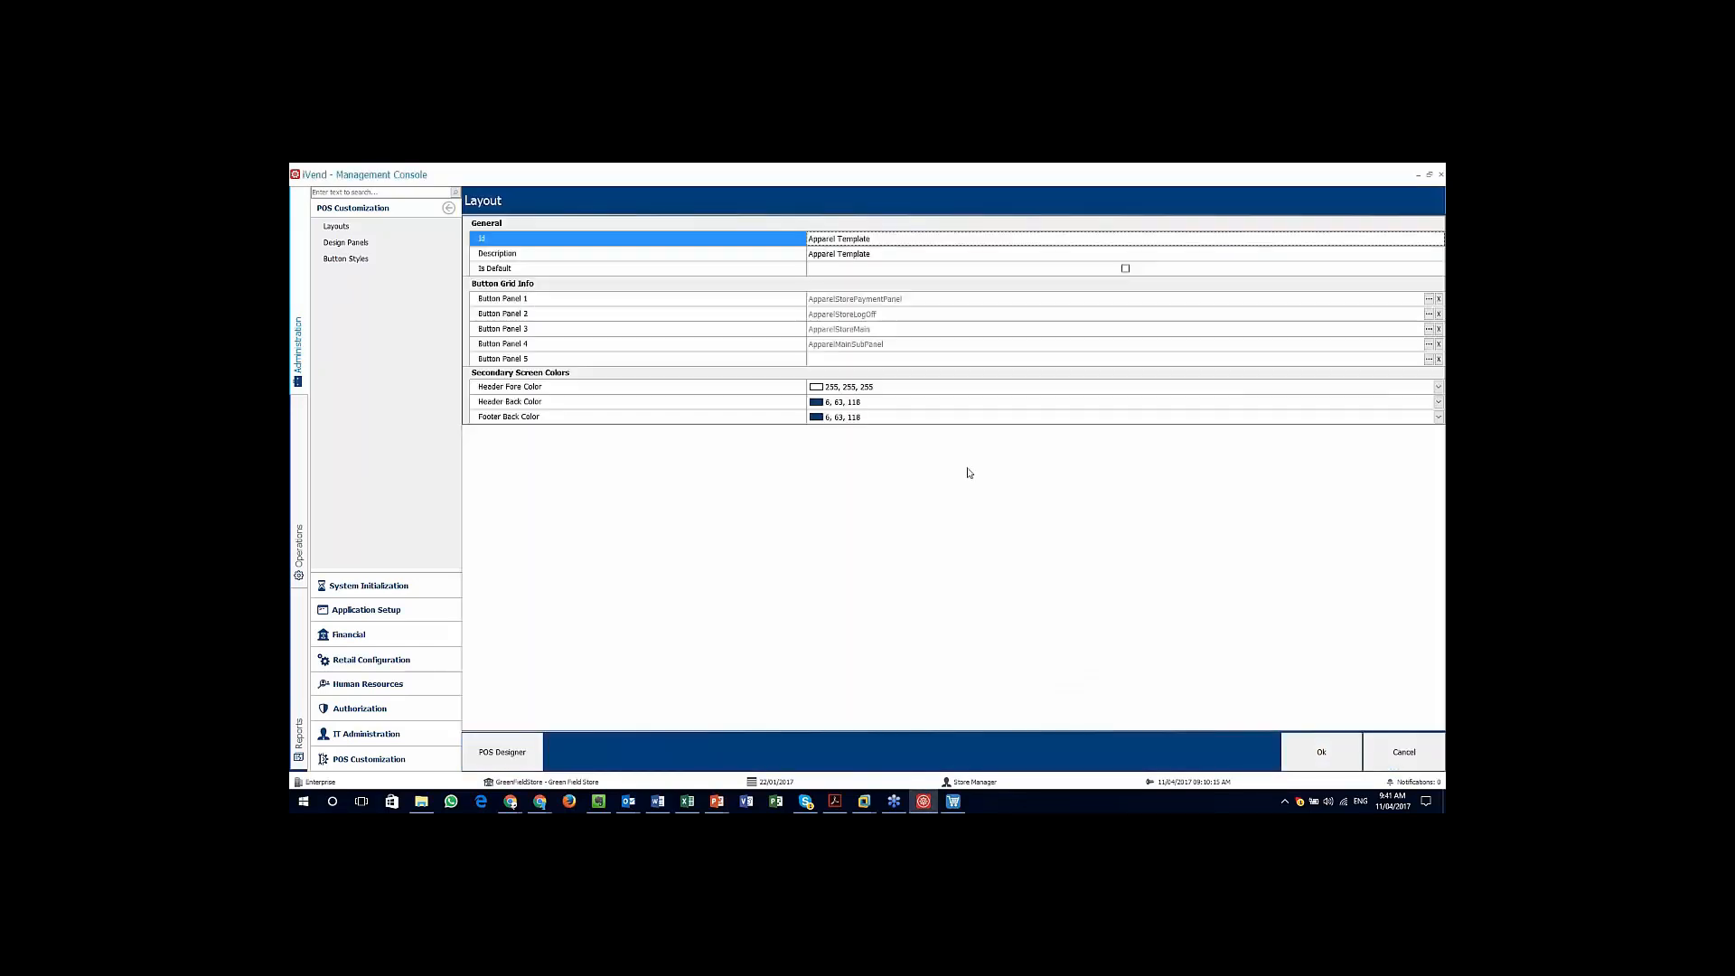
left_click(1404, 752)
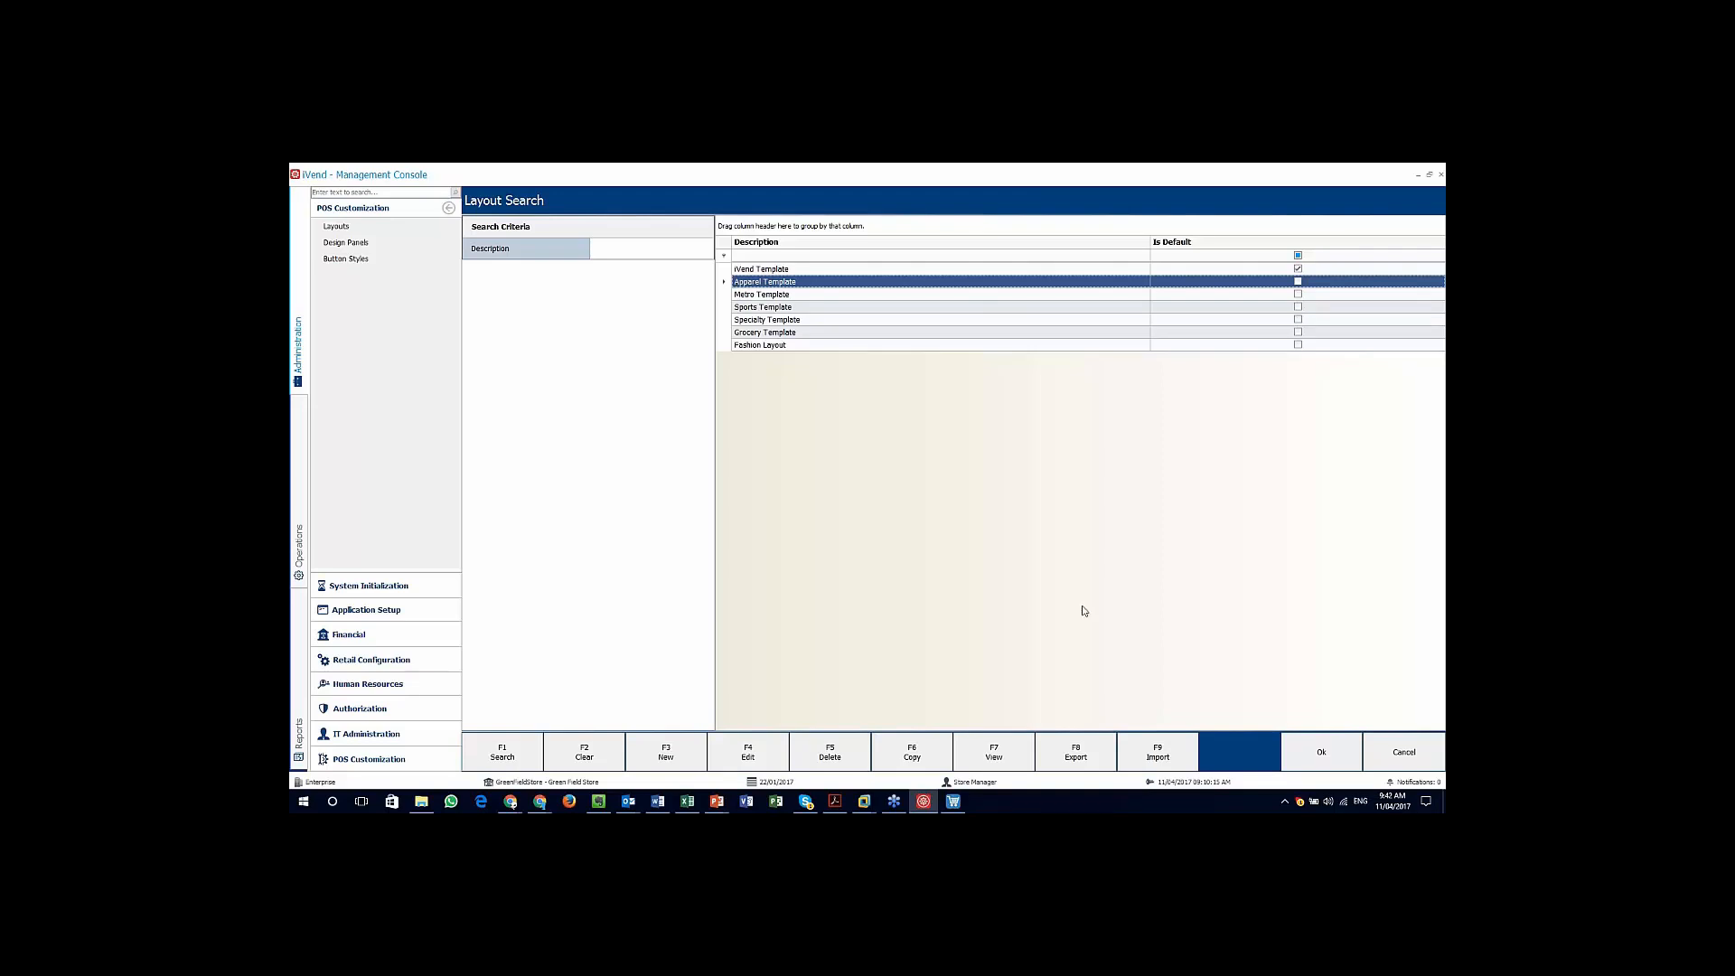
left_click(1444, 550)
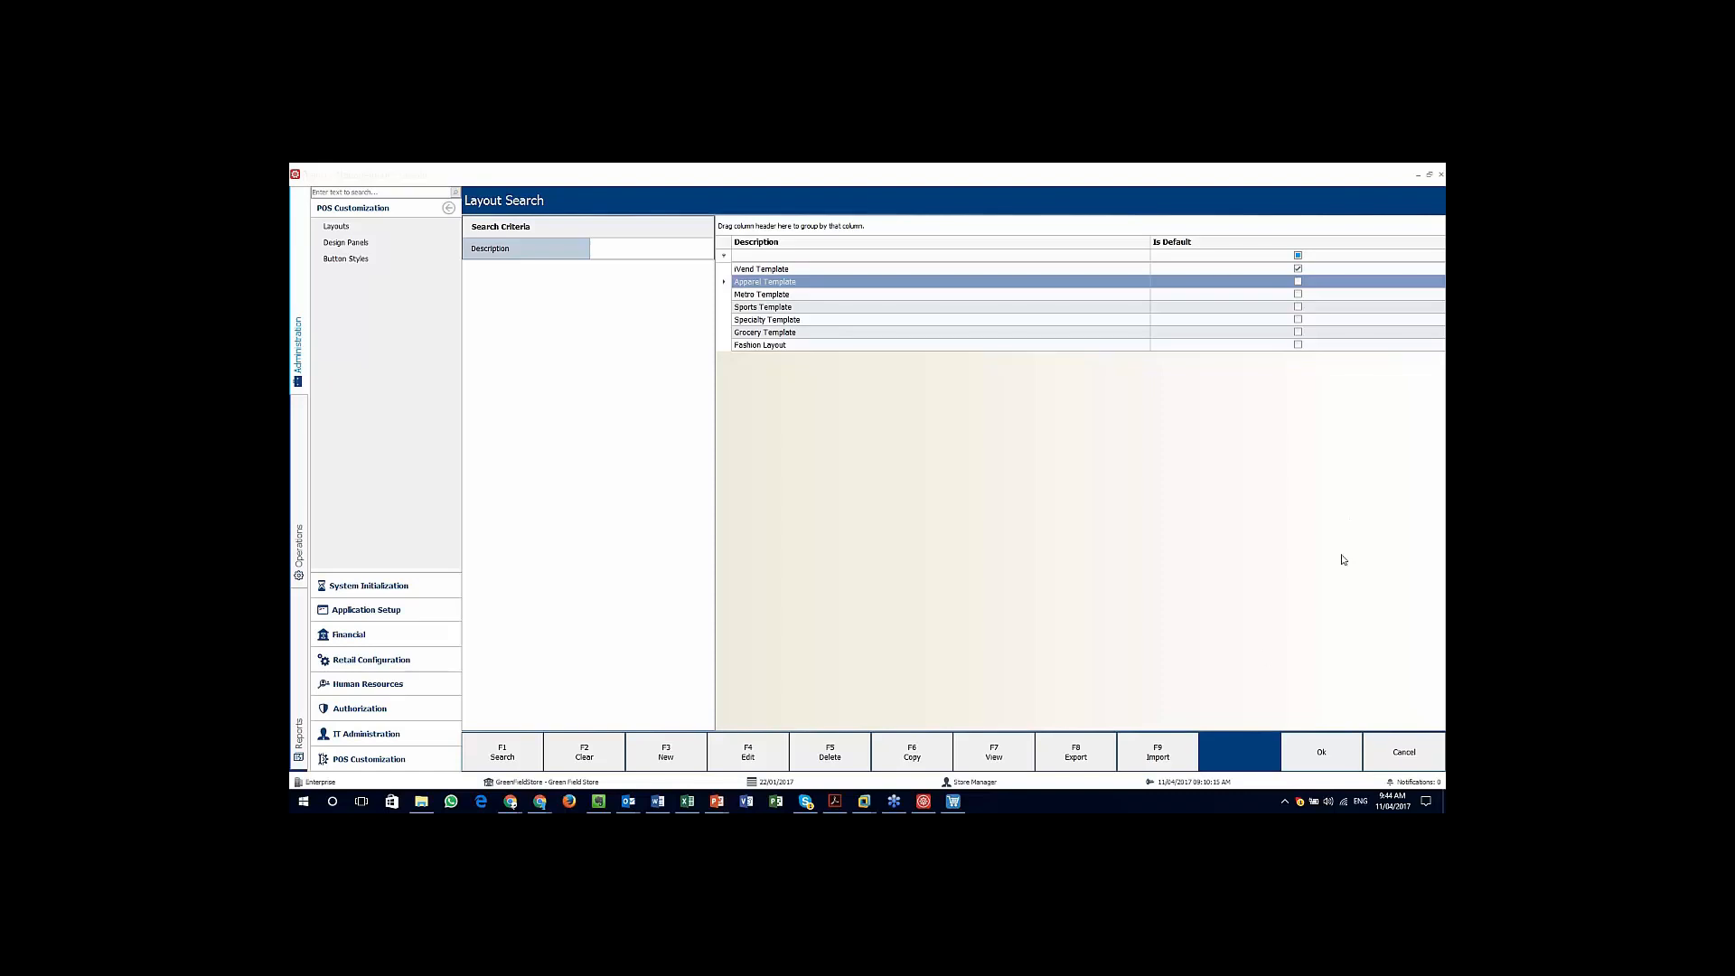
left_click(1403, 752)
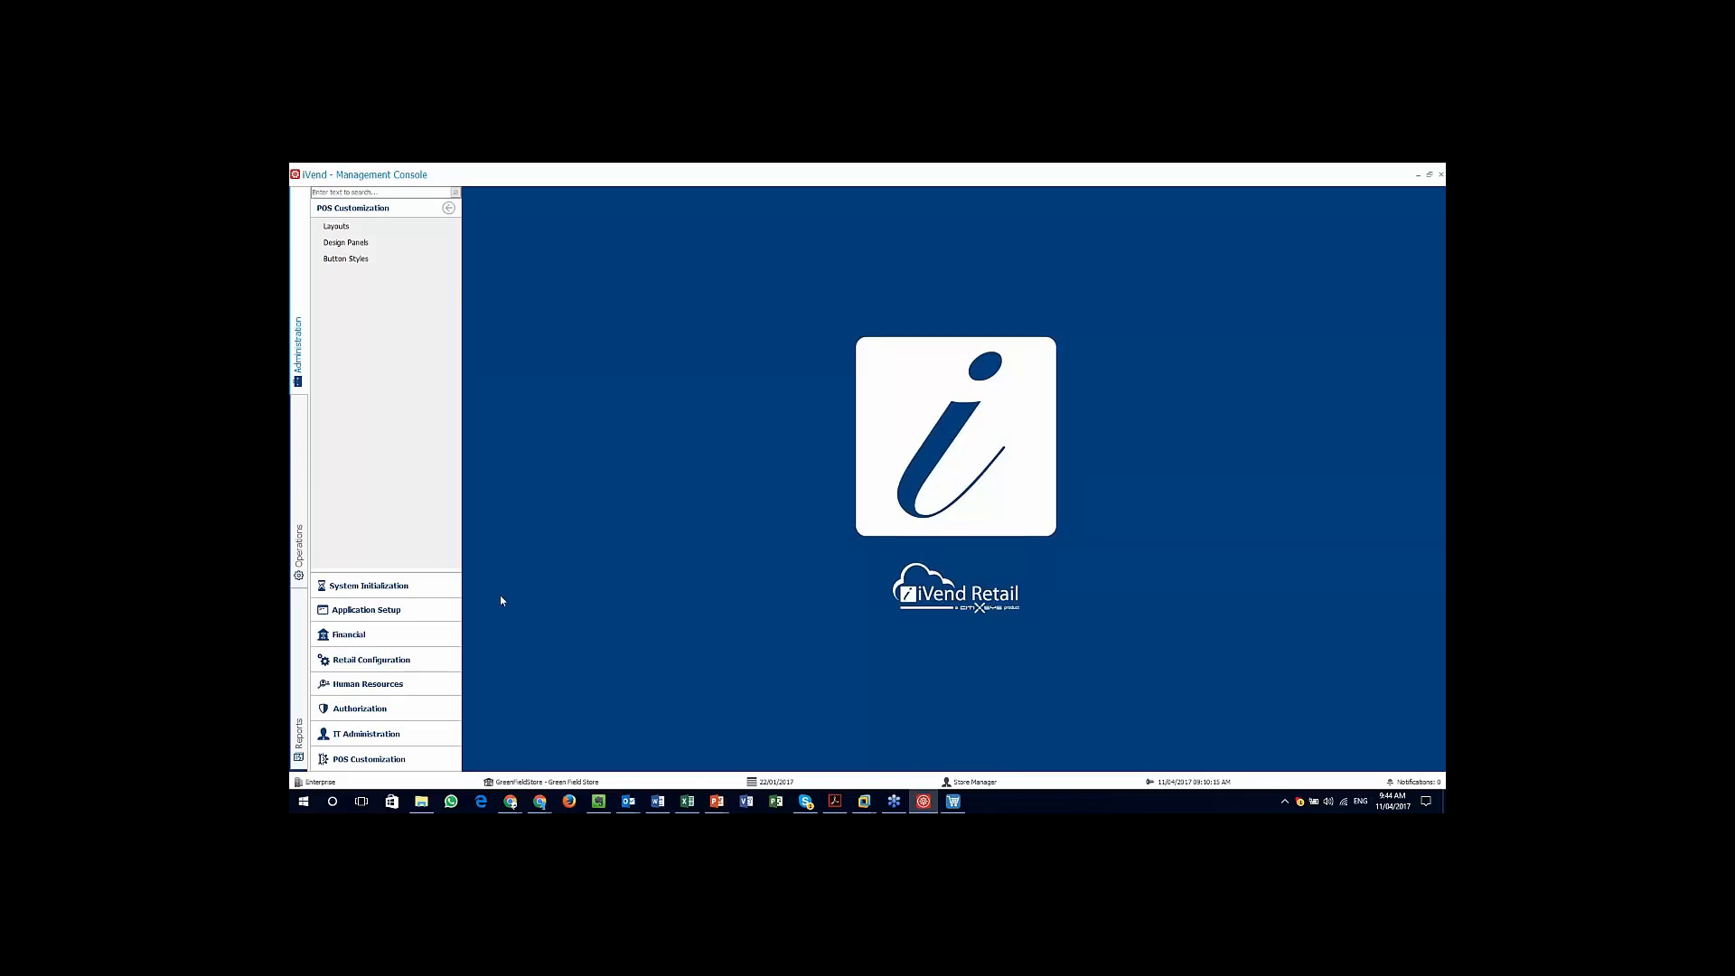
Step: Open the TransactionReceipt format under Retail Configuration and load its design in the Receipt Designer
left_click(389, 662)
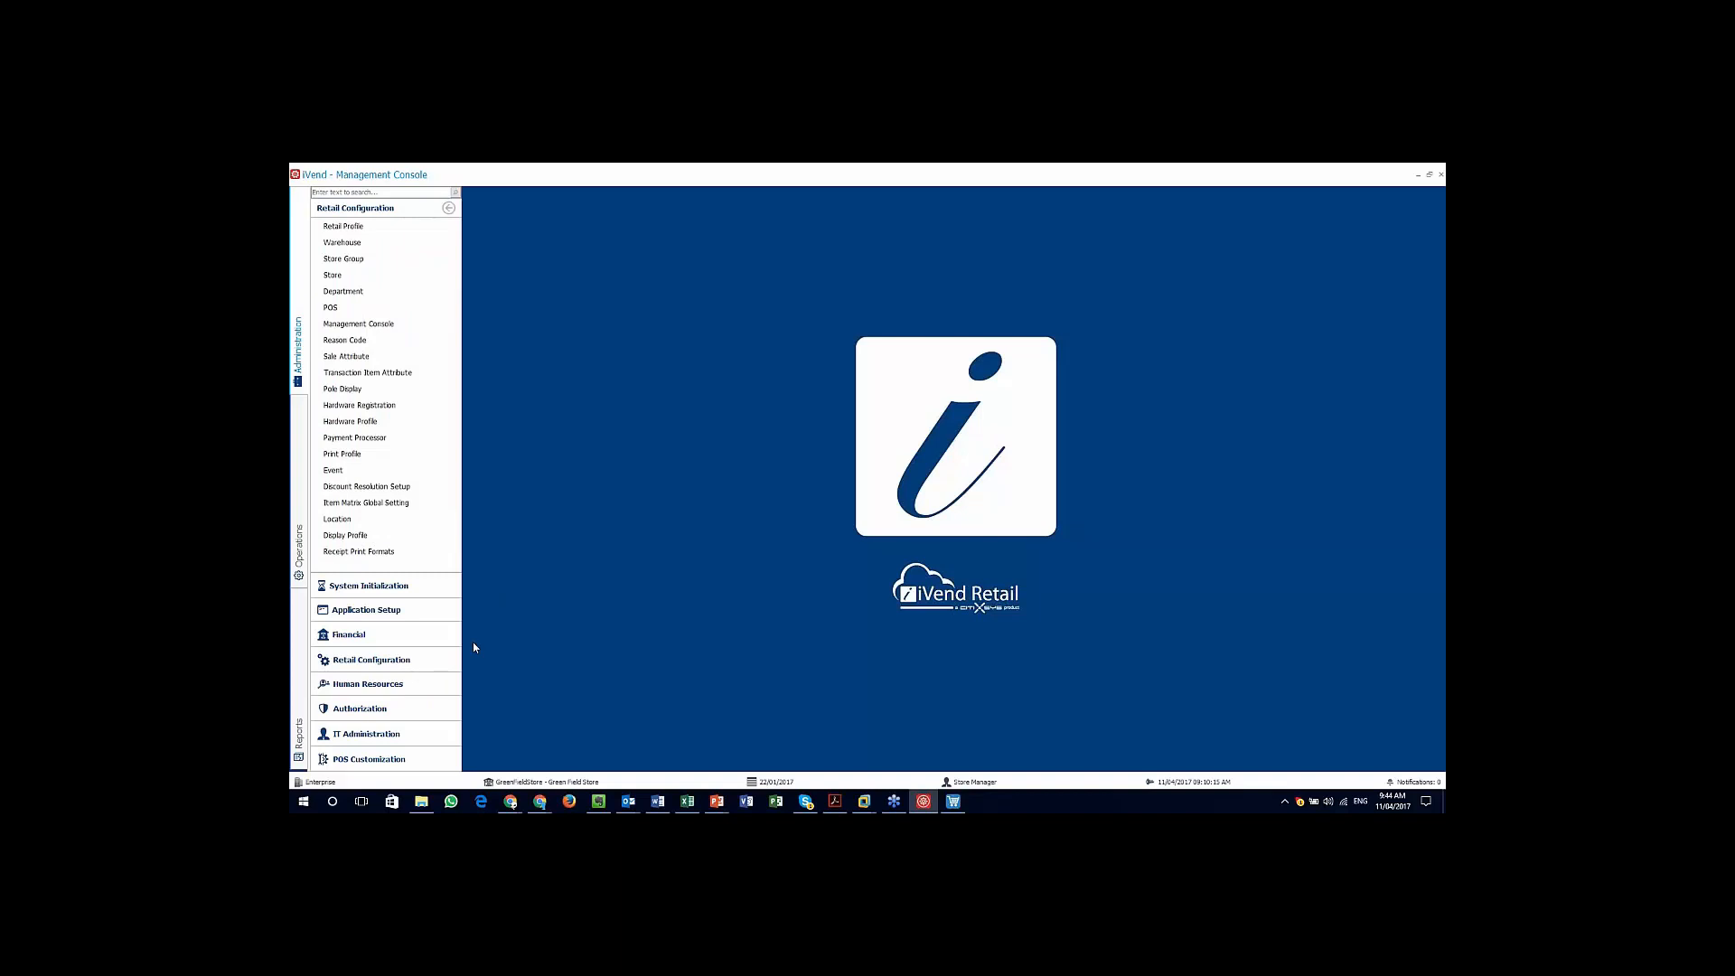
left_click(372, 553)
left_click(810, 282)
double_click(809, 295)
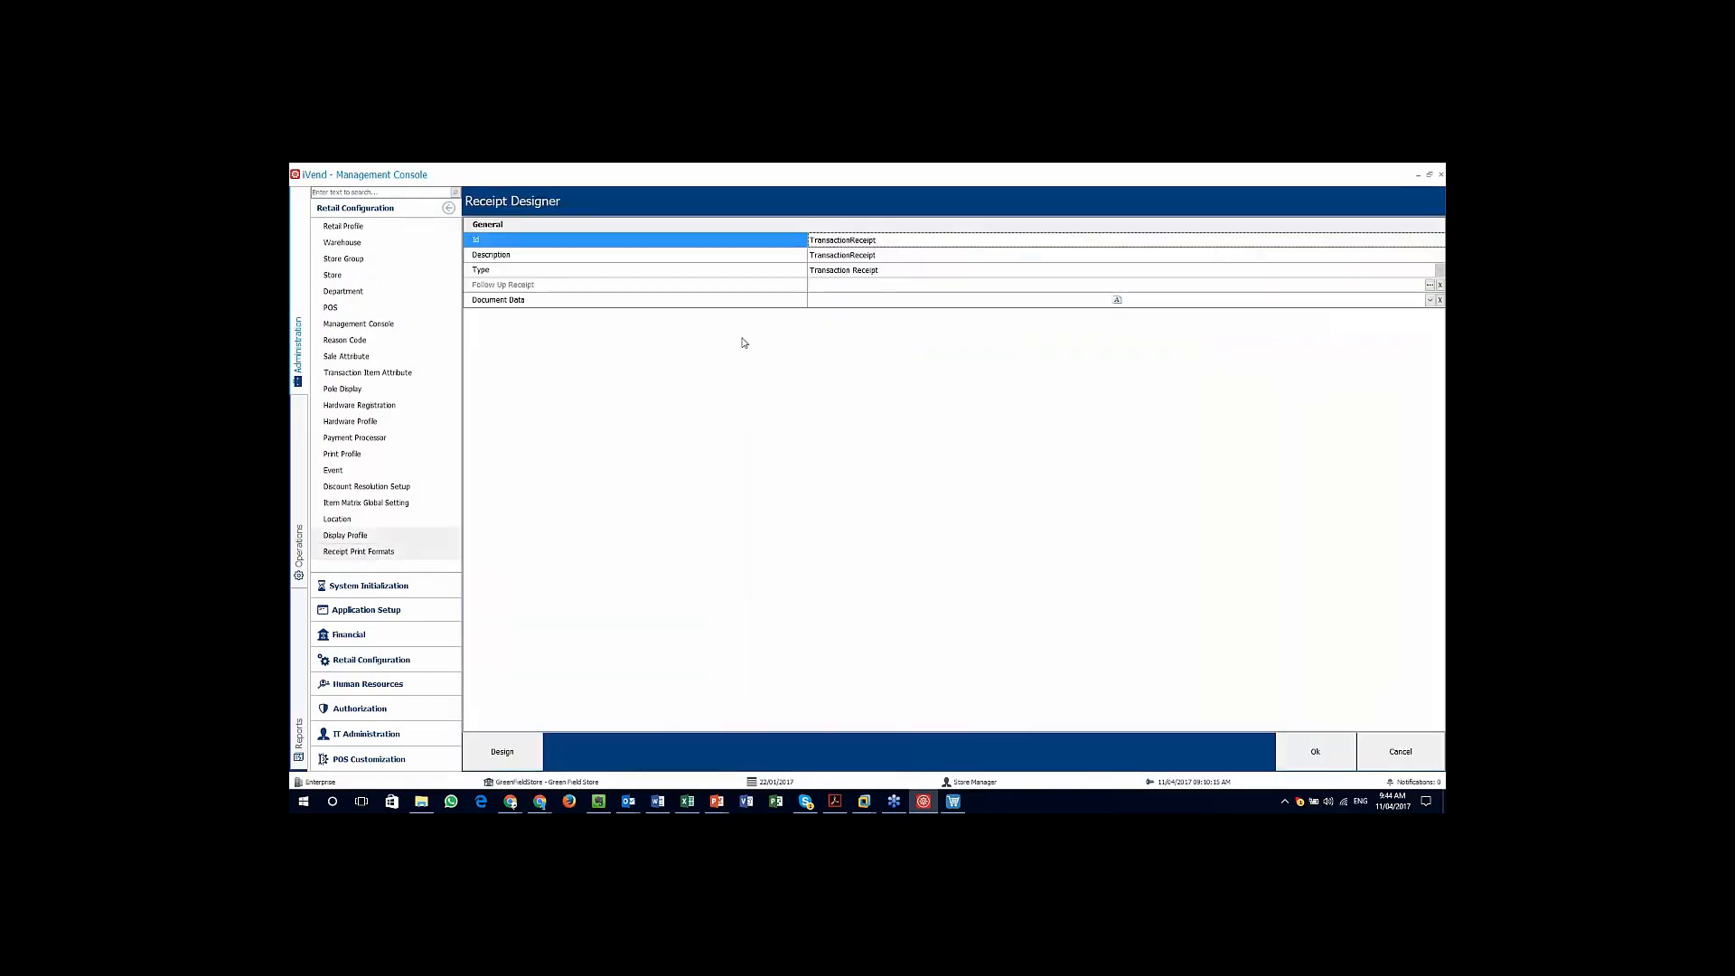
left_click(501, 751)
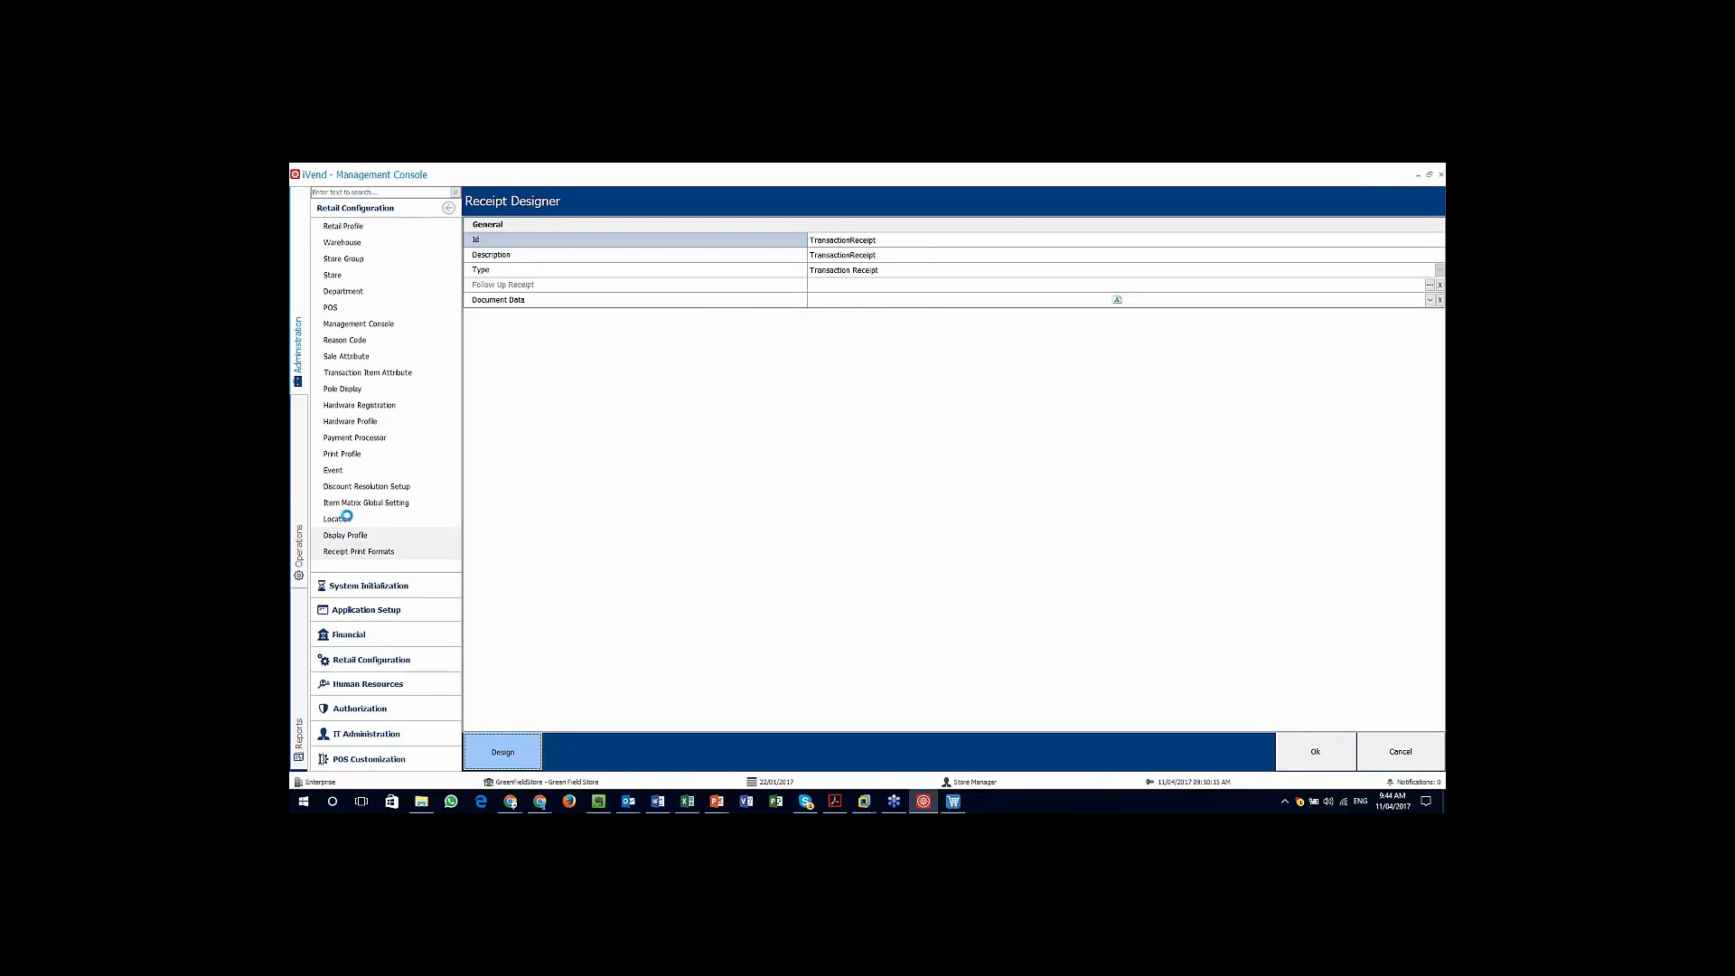
Step: View the Default display profile, and close it and the TransactionReceipt design without saving
left_click(382, 533)
double_click(903, 269)
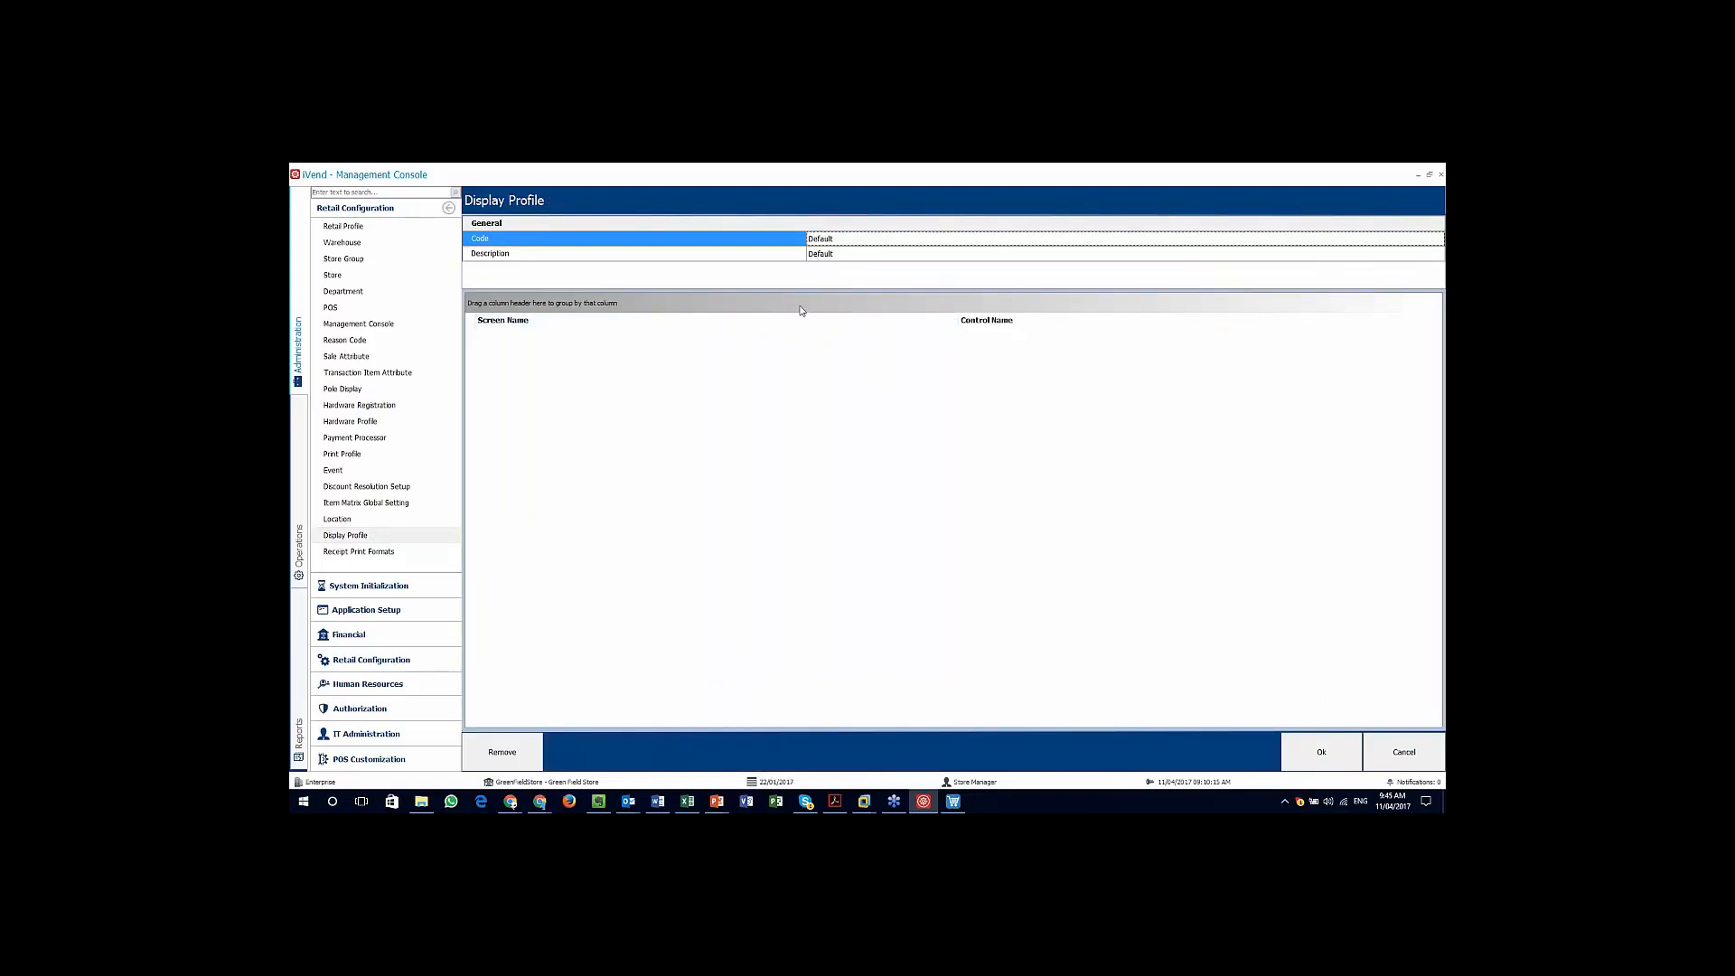
left_click(1388, 752)
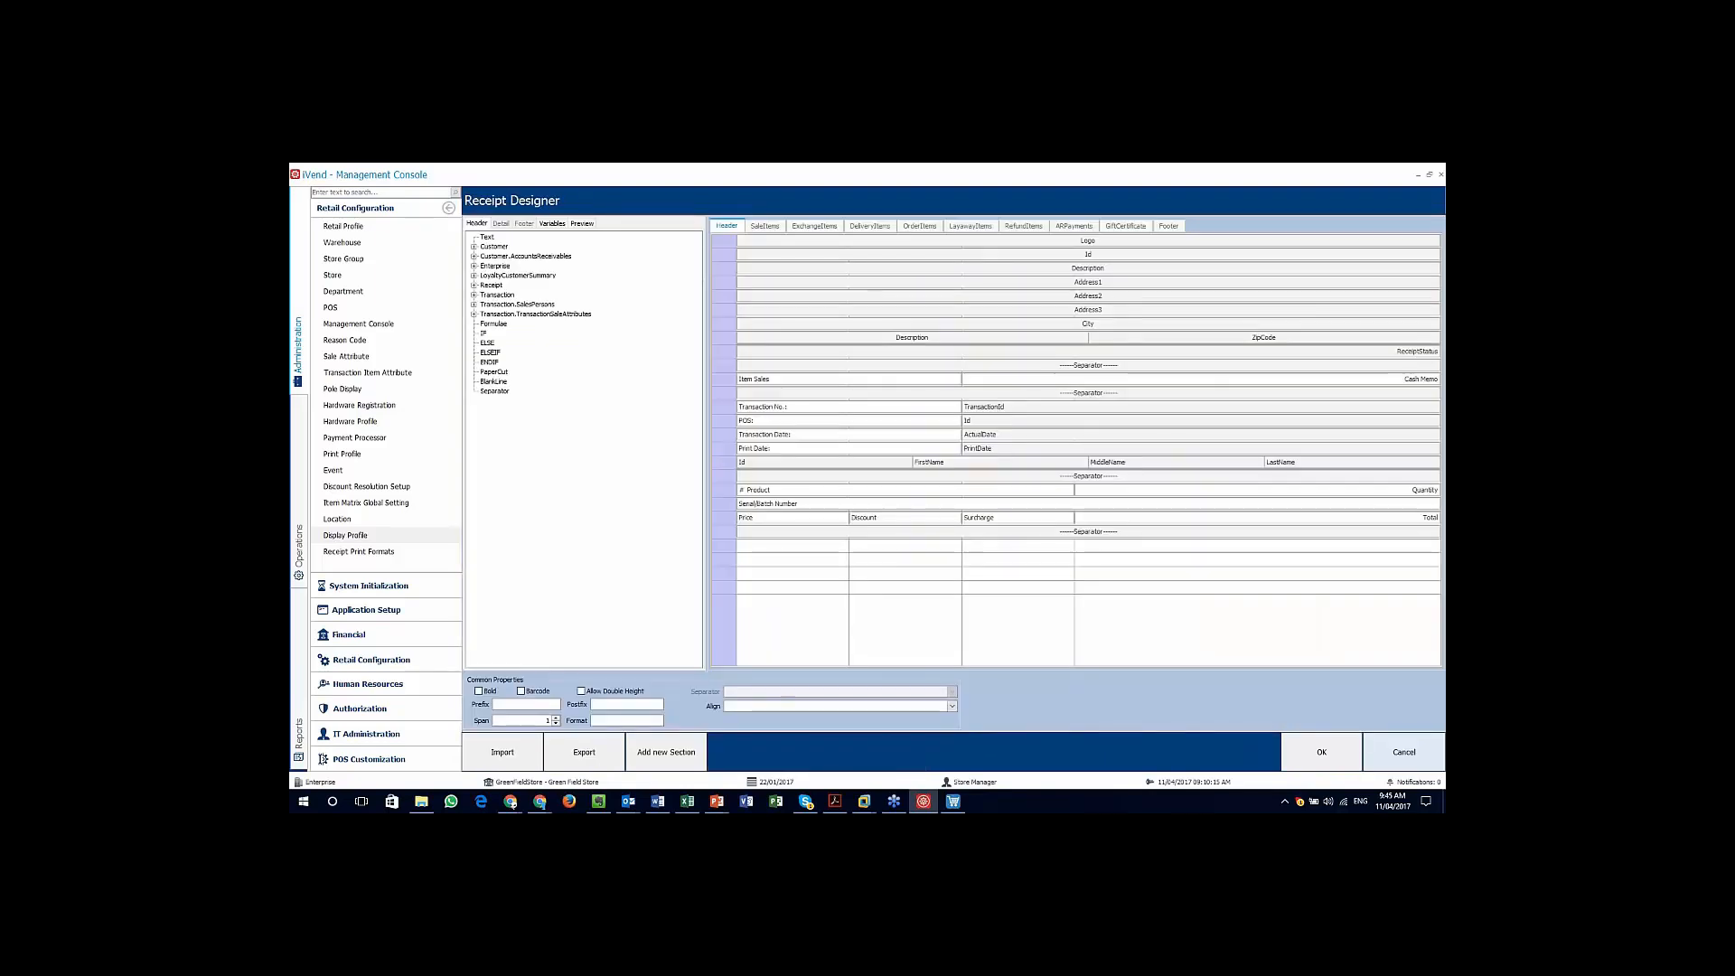
left_click(1405, 752)
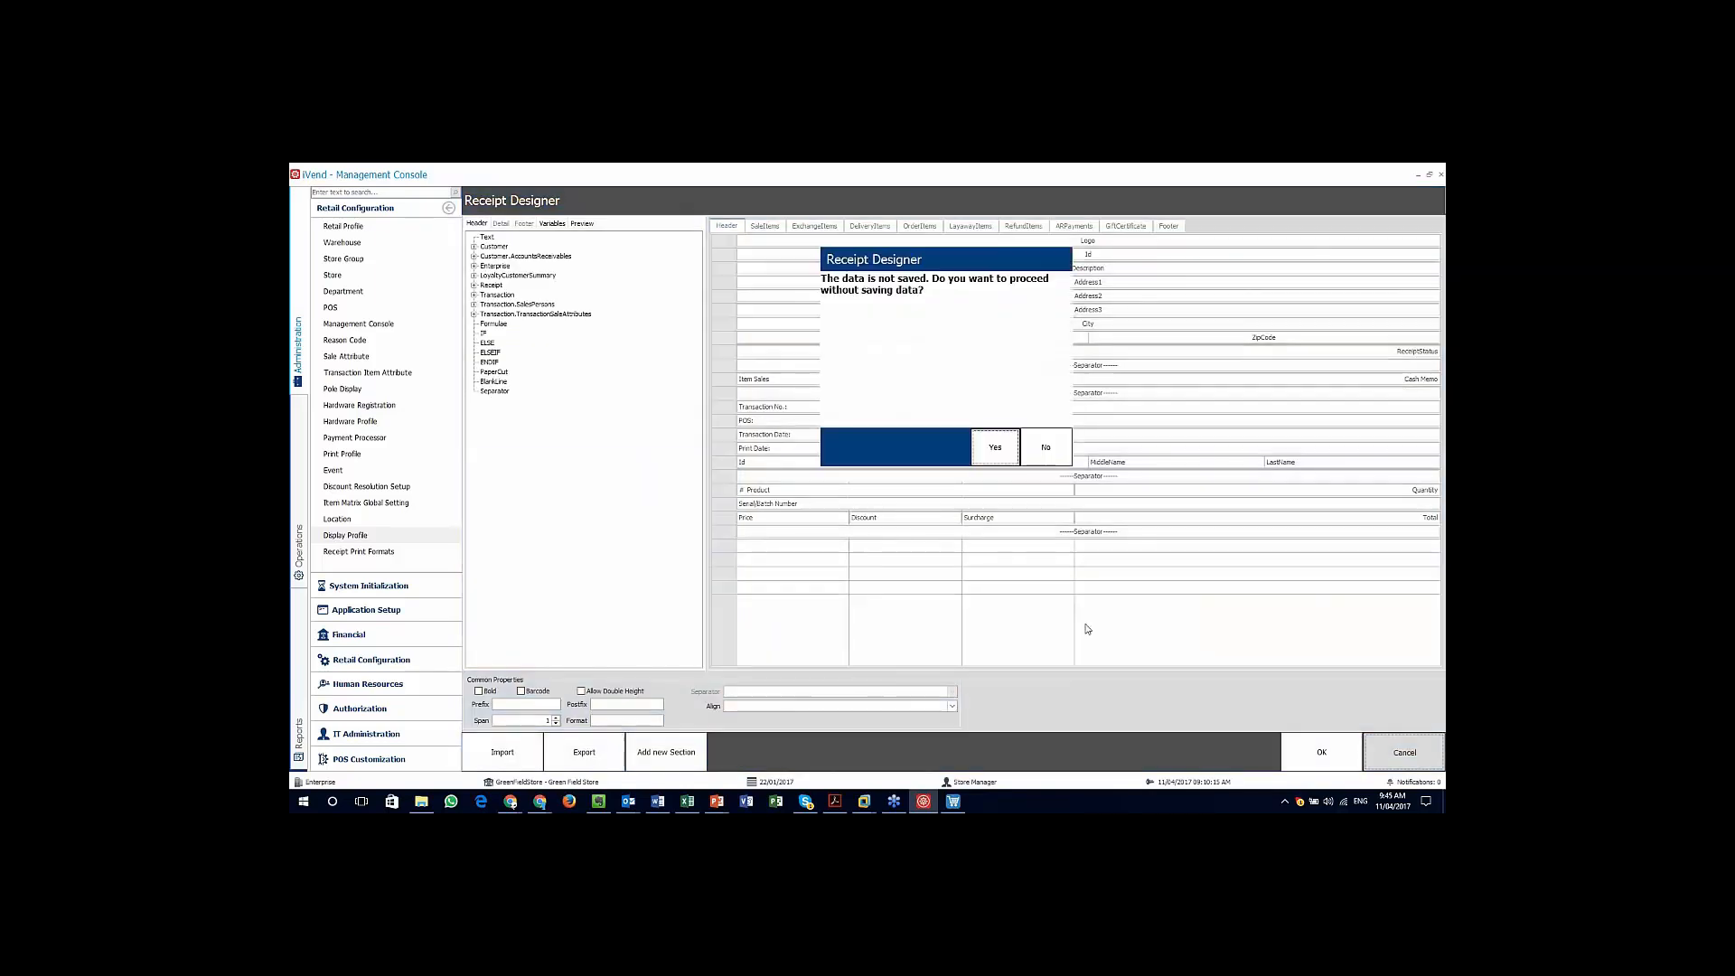
left_click(994, 446)
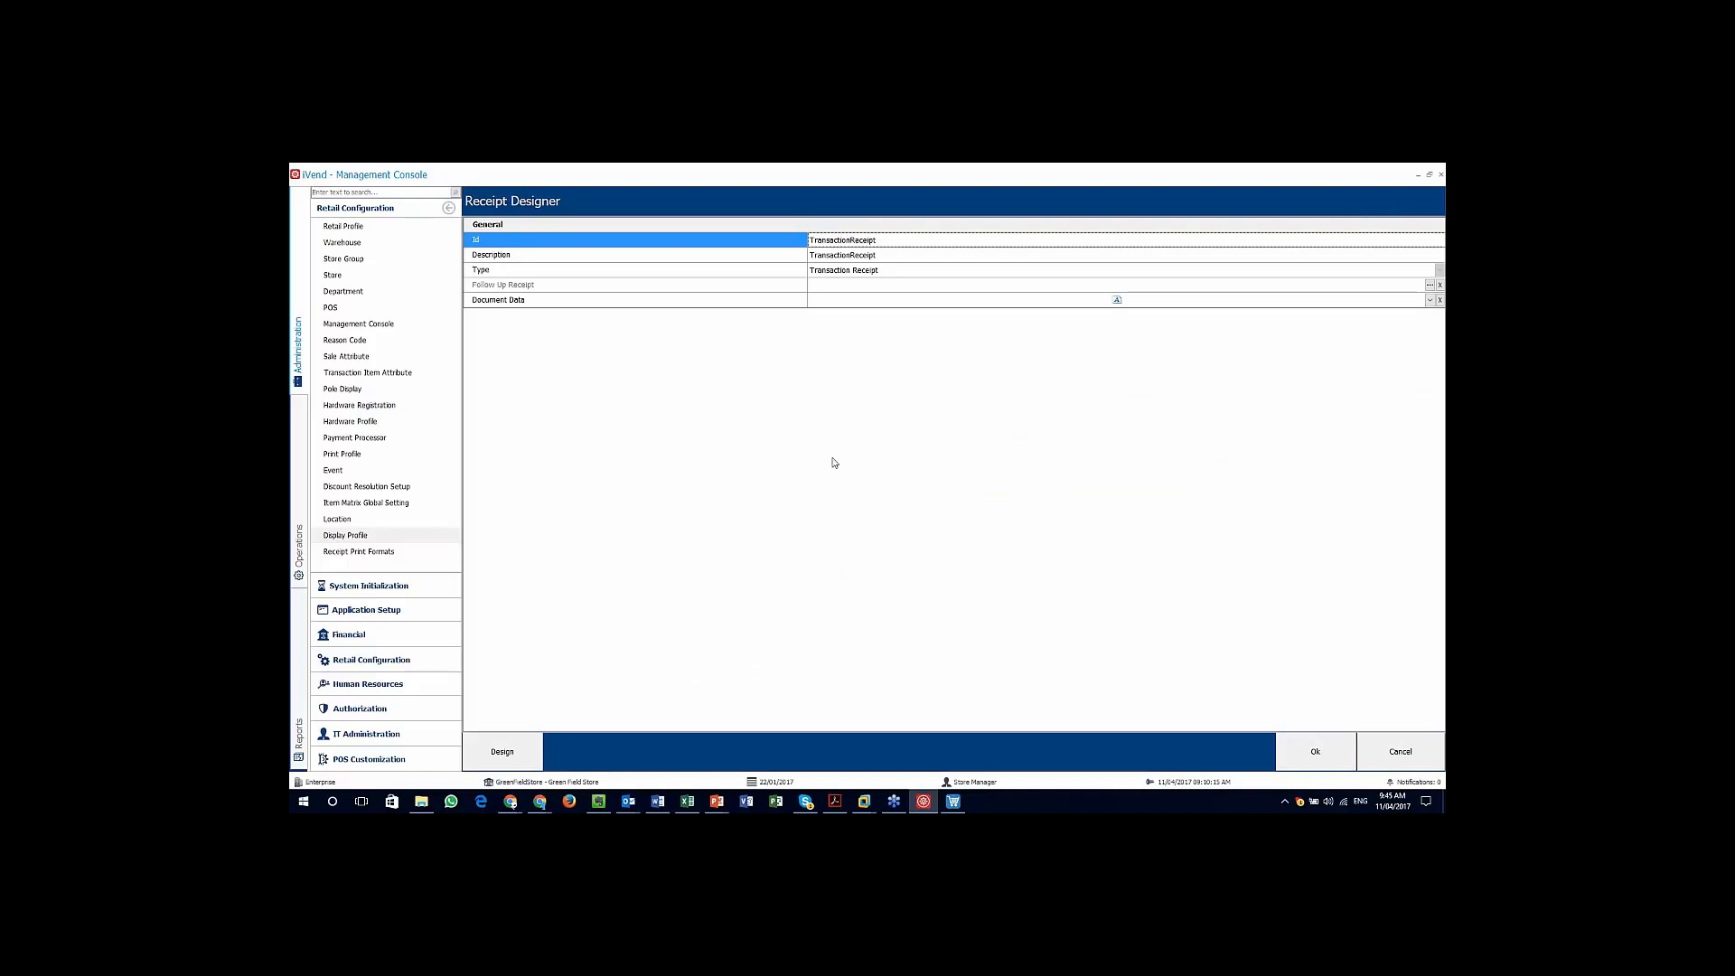
Step: Examine the receipt formats assigned in the Default Print Profile, and close the profile and its search
left_click(452, 456)
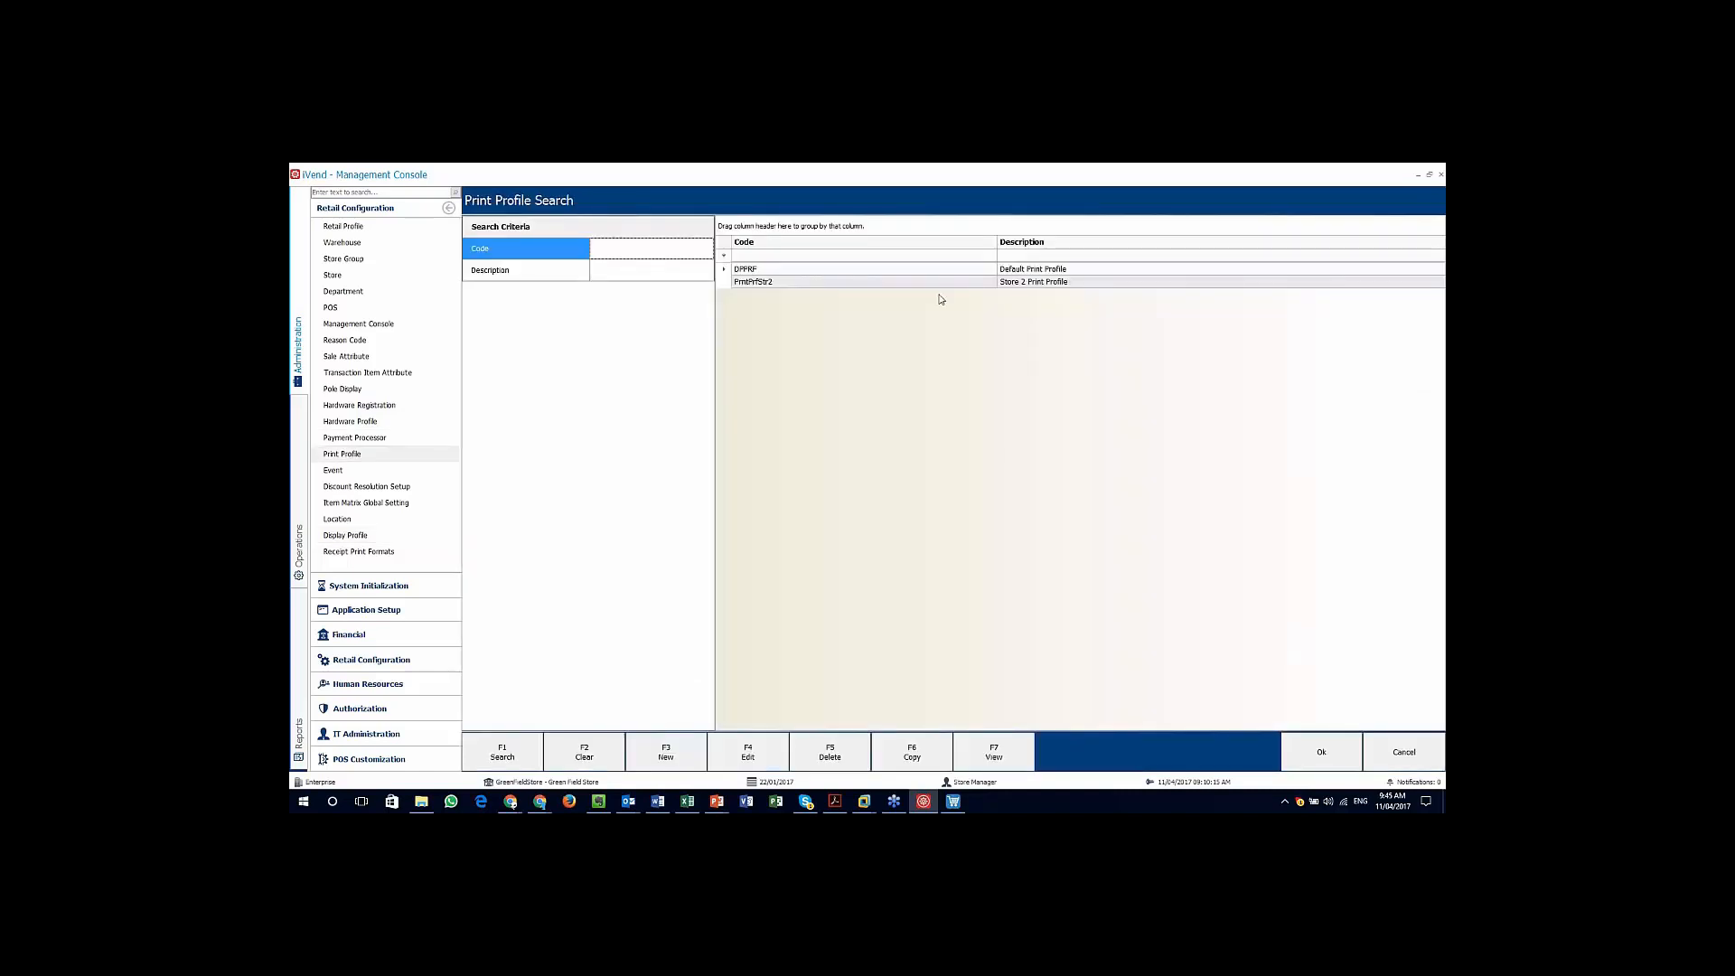
double_click(918, 270)
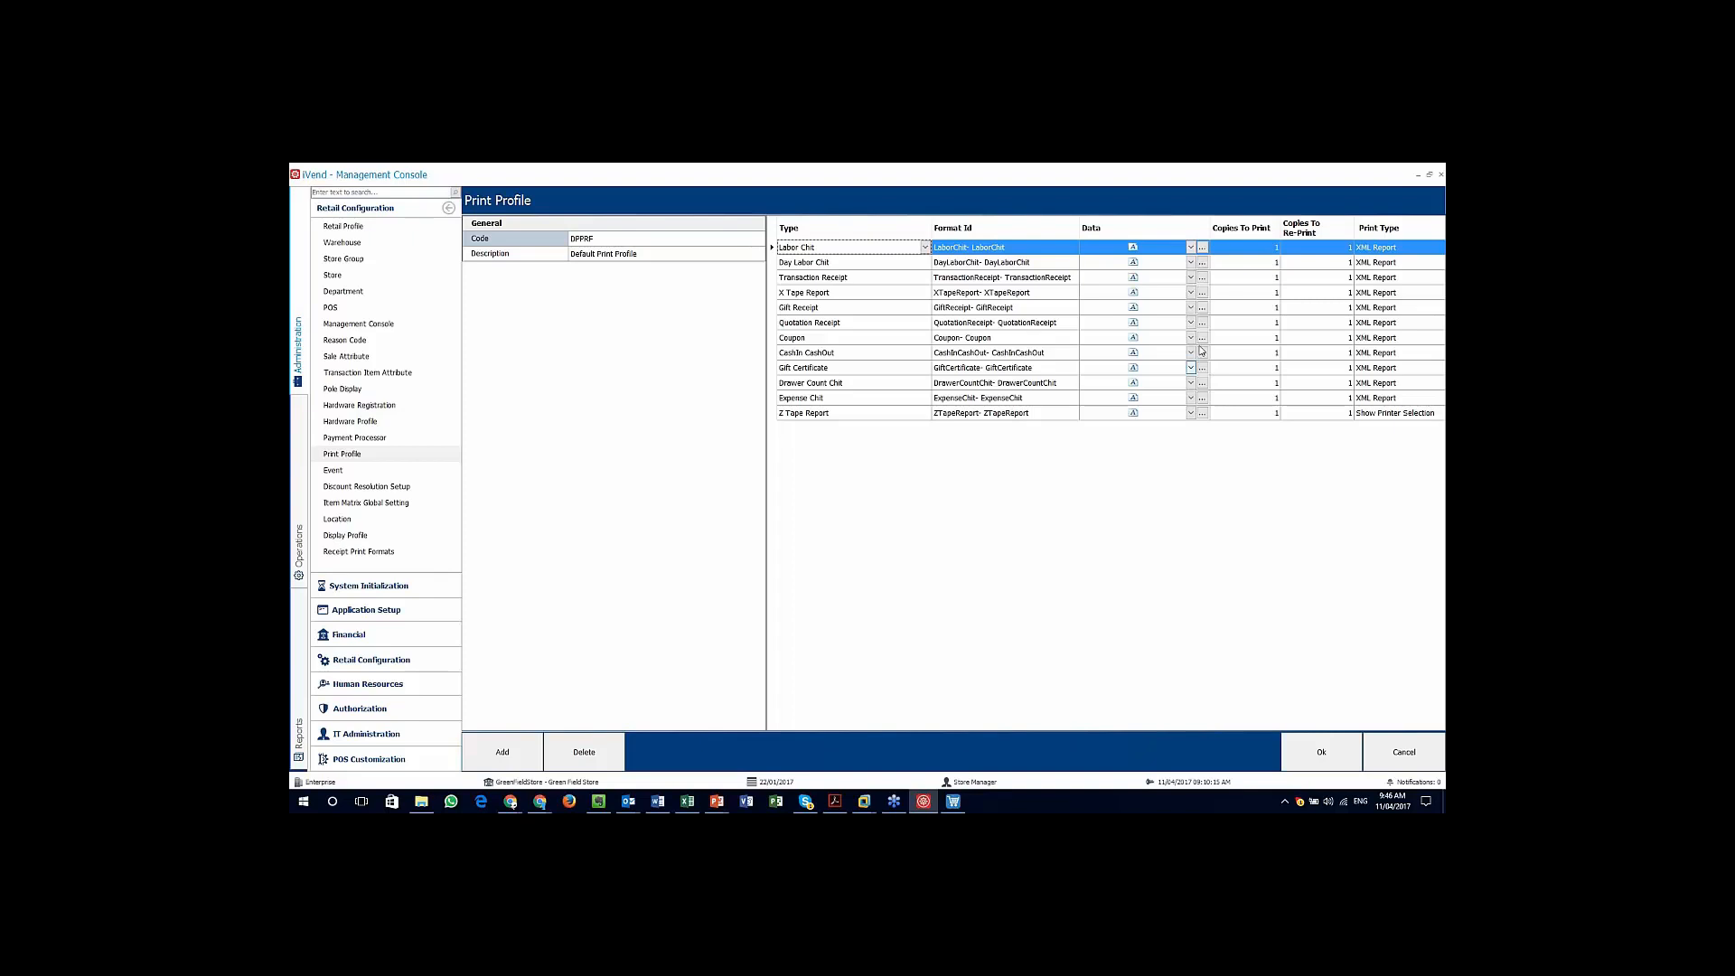
left_click(1427, 188)
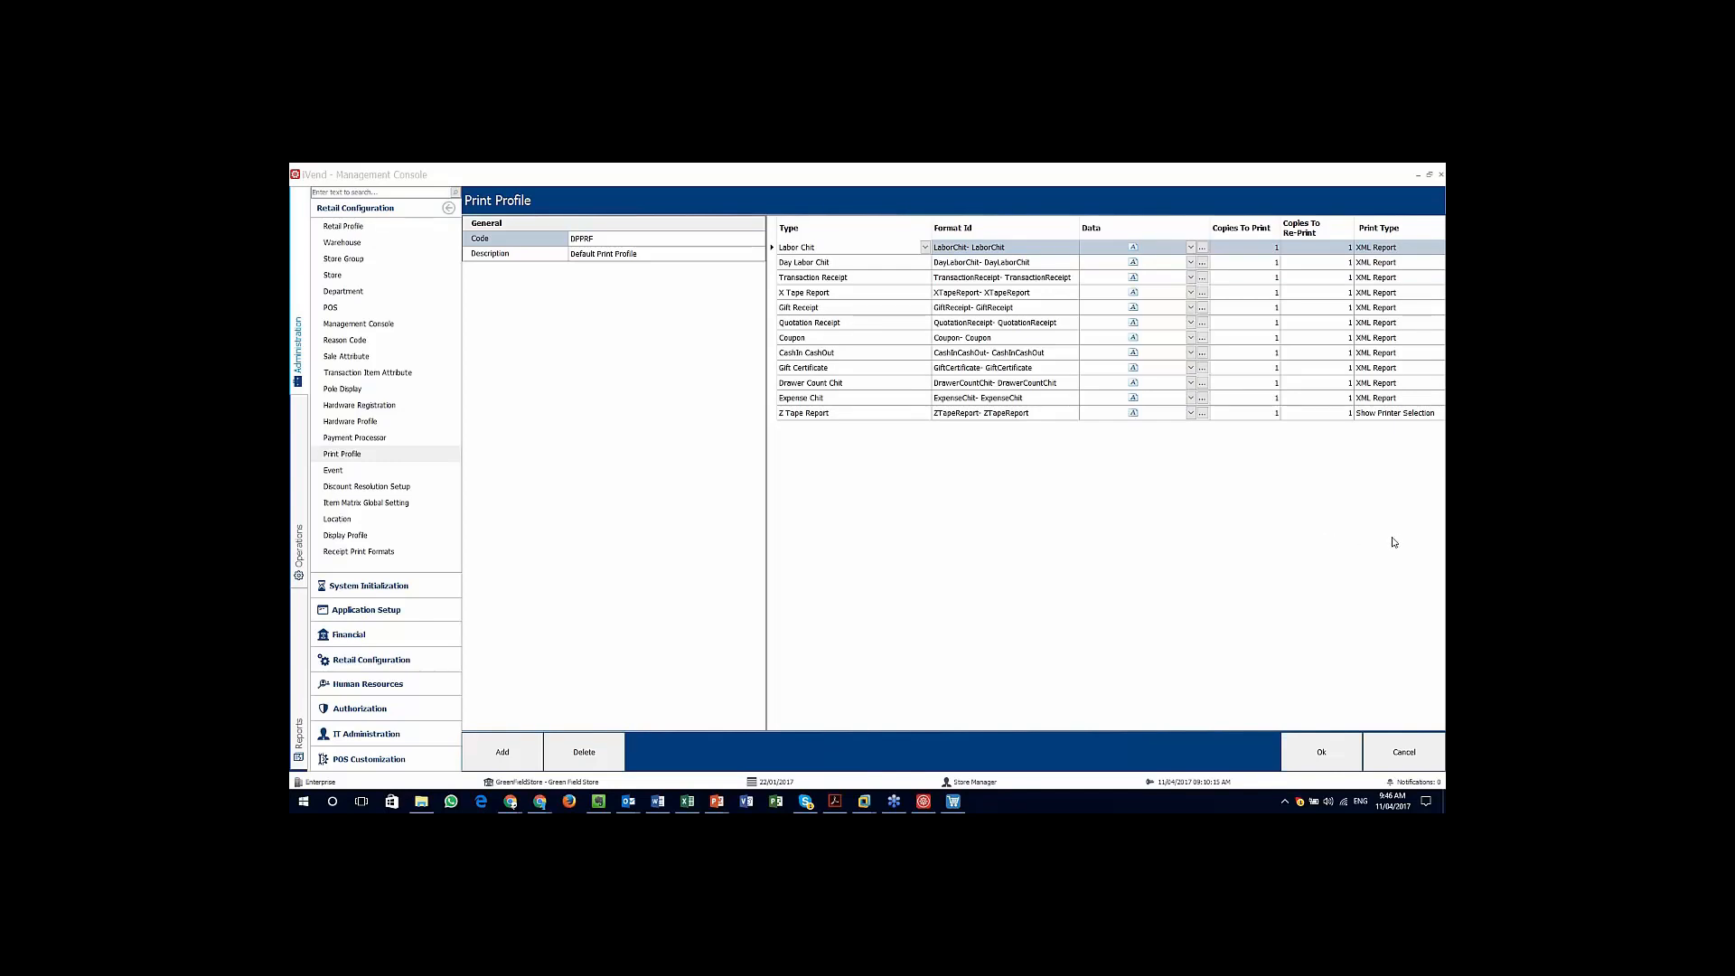
left_click(1400, 753)
left_click(1396, 755)
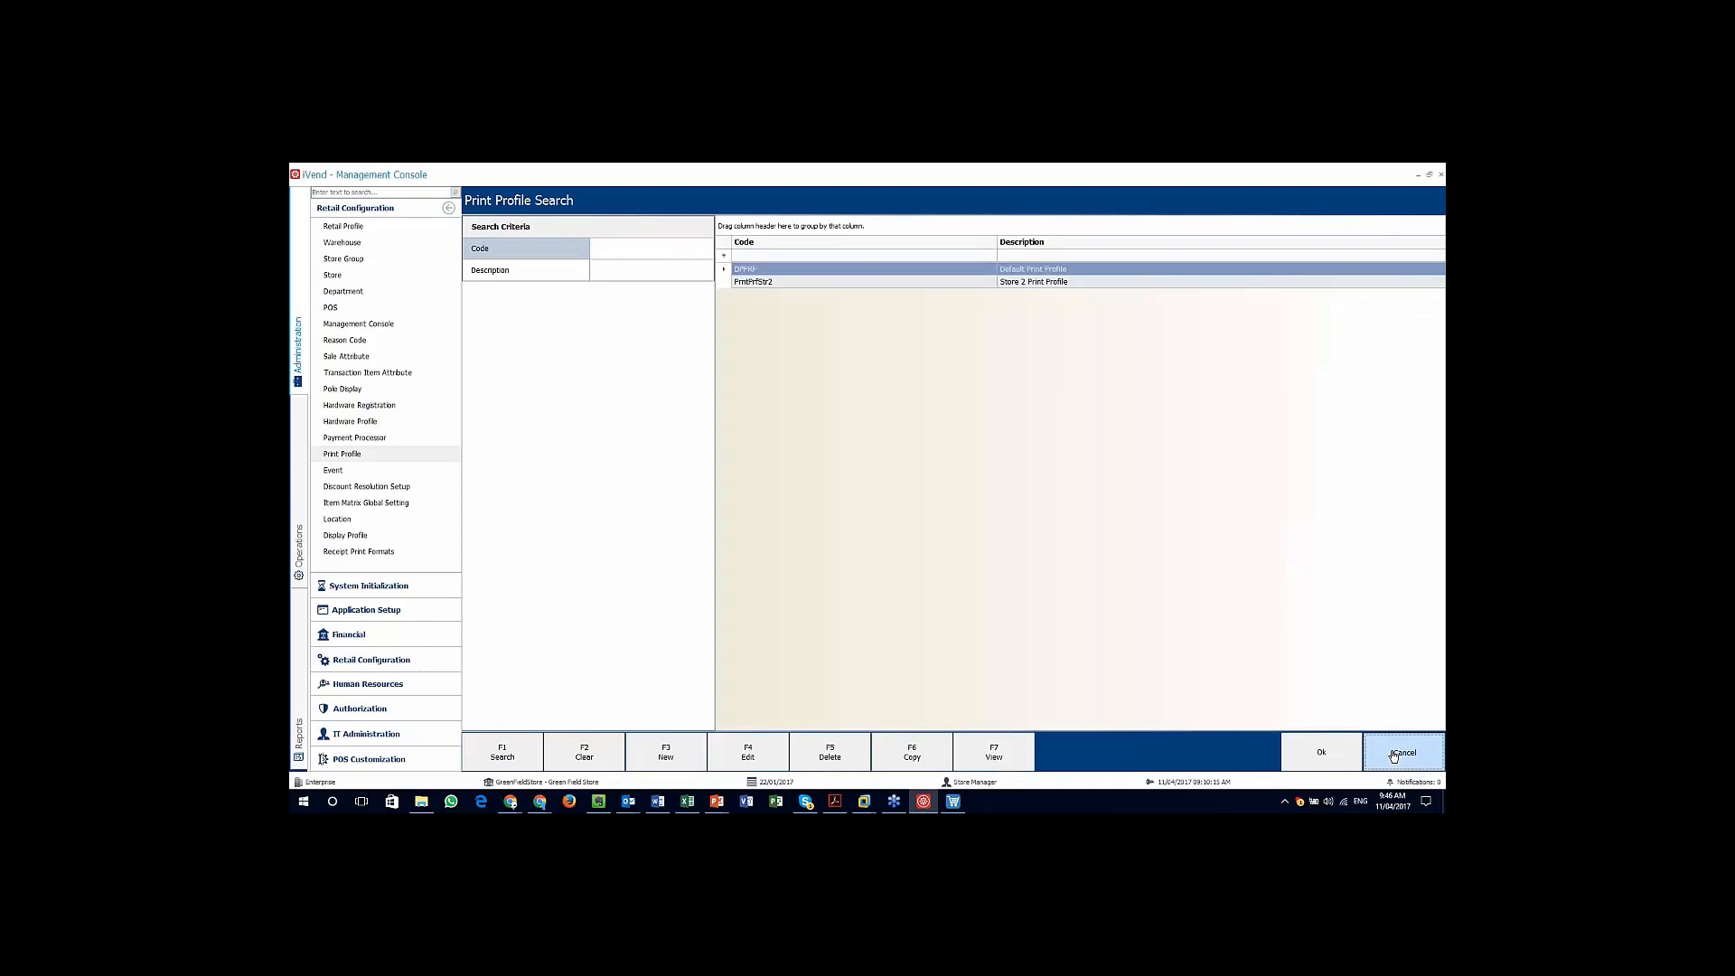
left_click(1399, 753)
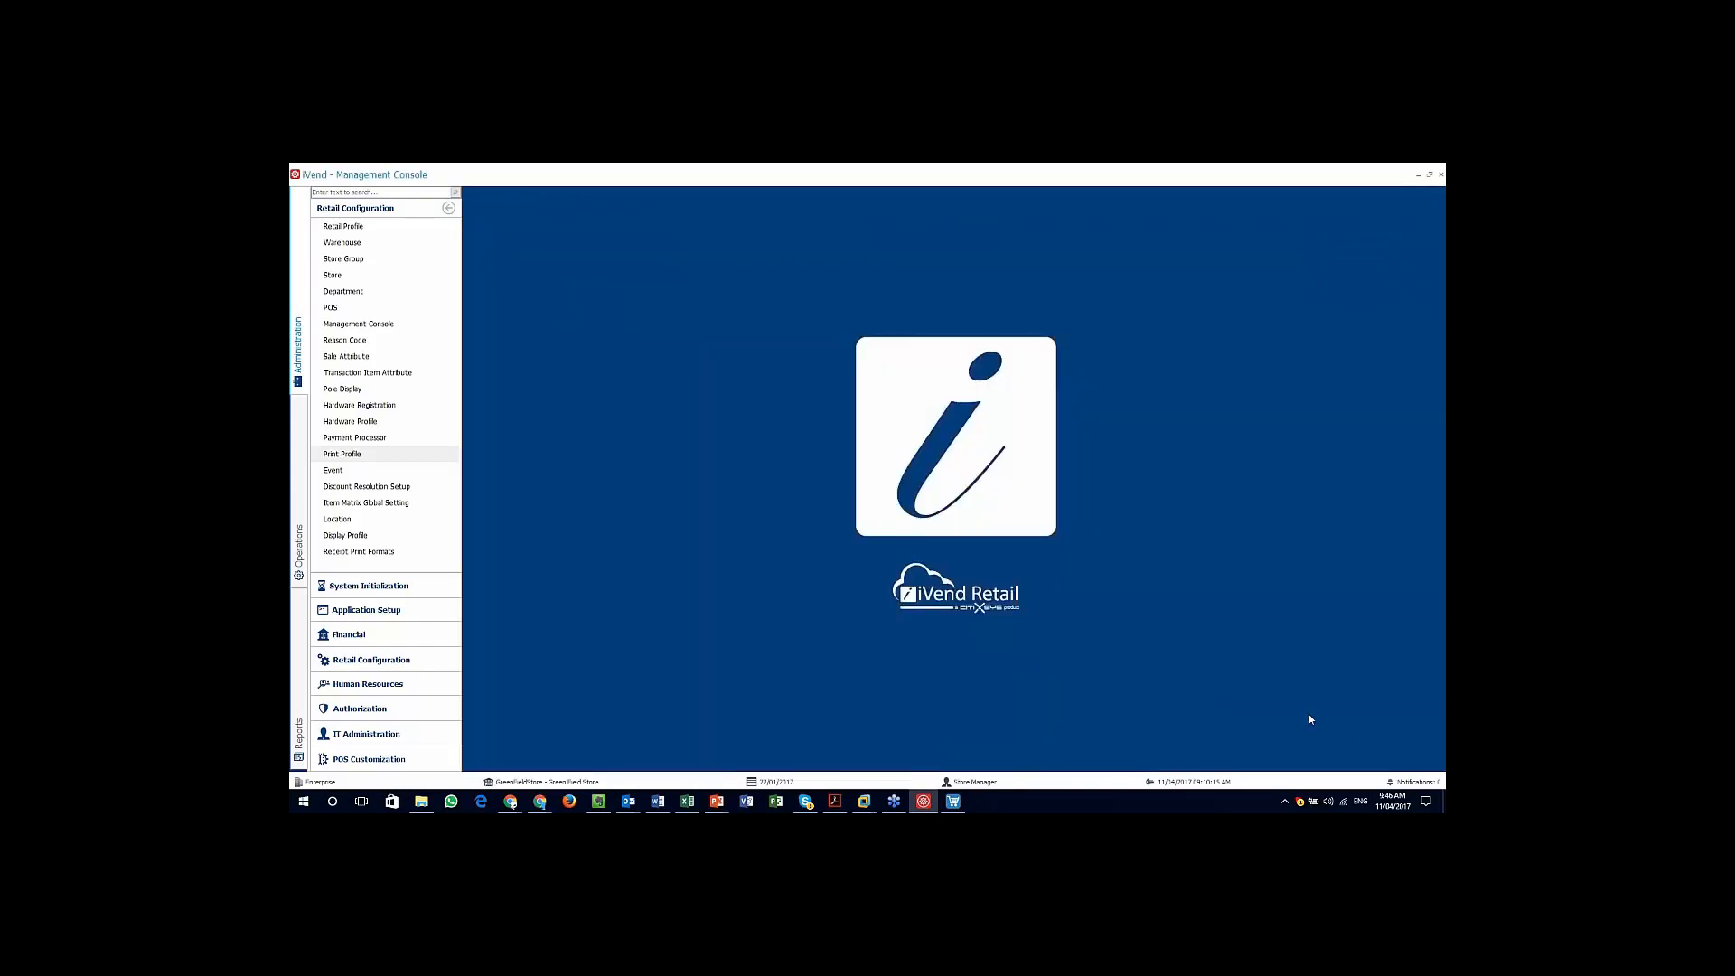